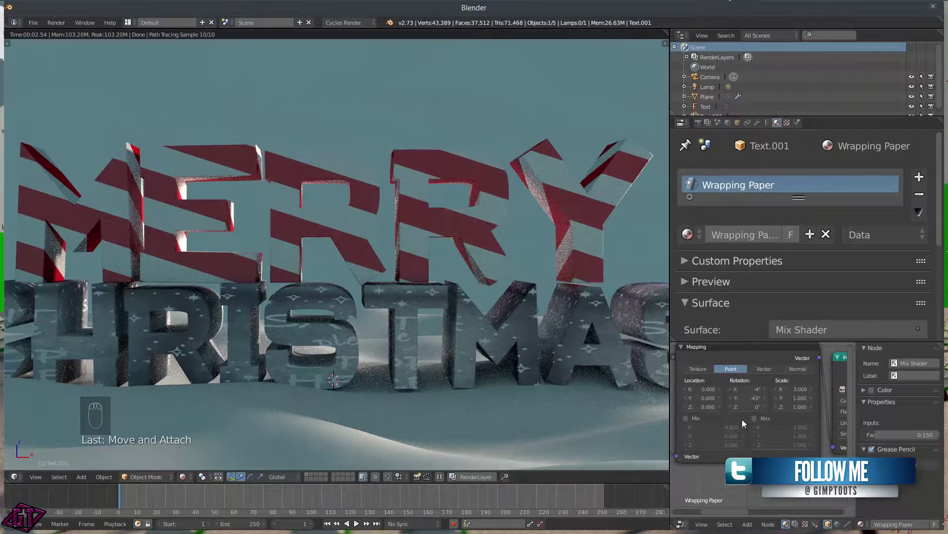
# - Switch the viewport to solid shading and fly the camera slightly back so the whole CHRISTMAS text fits inside the frame
pyautogui.scroll(-1, 389, 336)
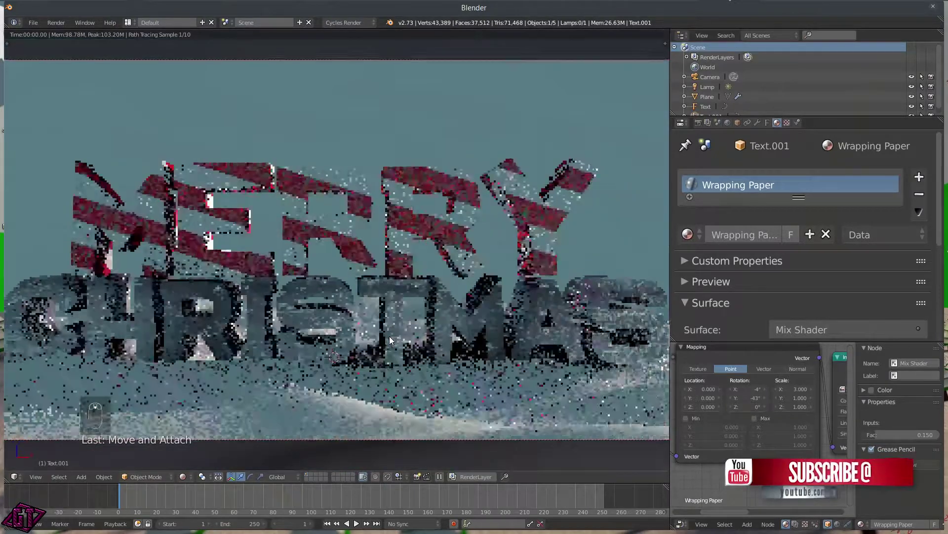
pyautogui.scroll(-1, 390, 336)
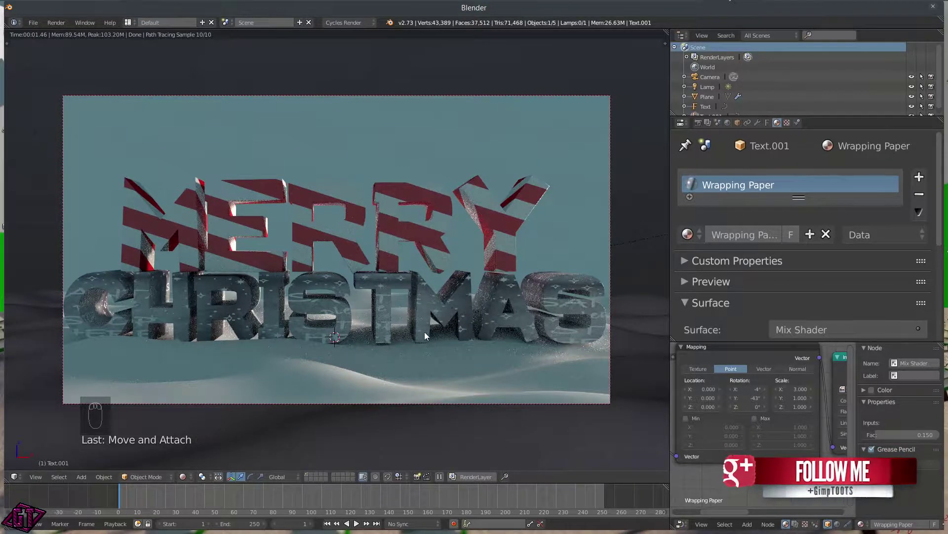
pyautogui.press('z')
pyautogui.click(416, 398)
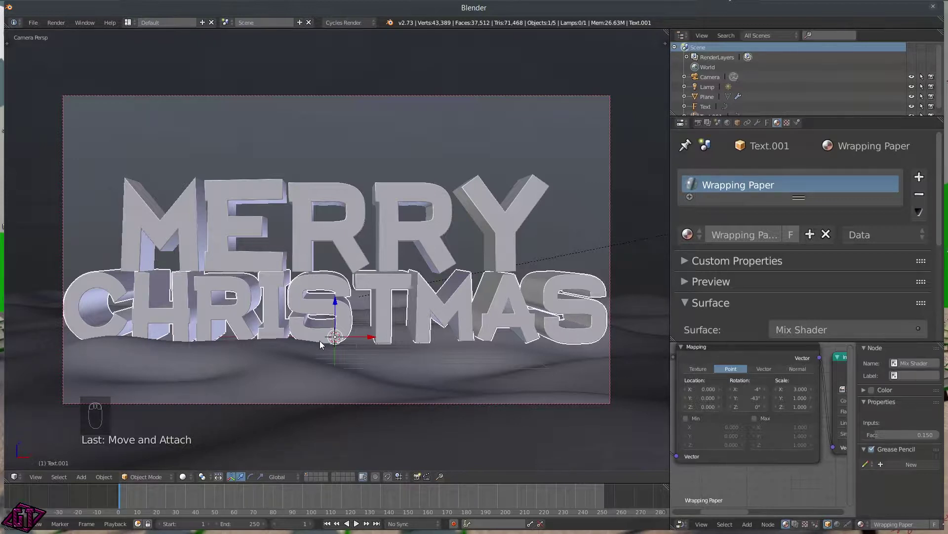
pyautogui.hotkey('shift', 'f')
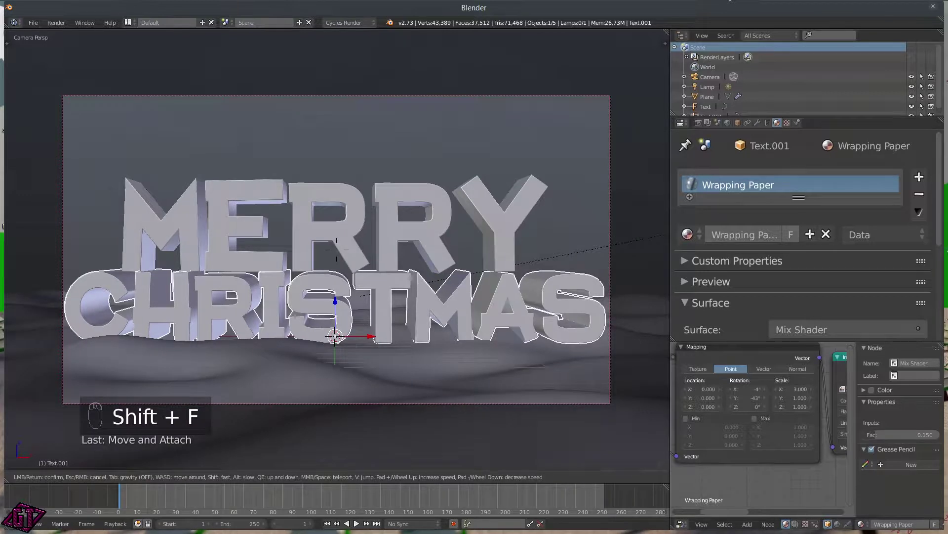
pyautogui.click(337, 249)
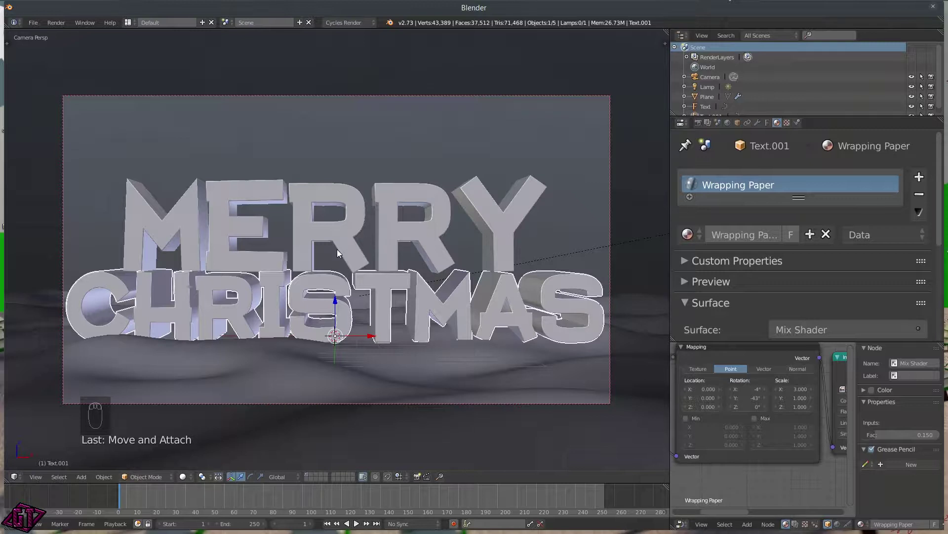
# - Change the small node editor area into a 3D View
pyautogui.click(681, 525)
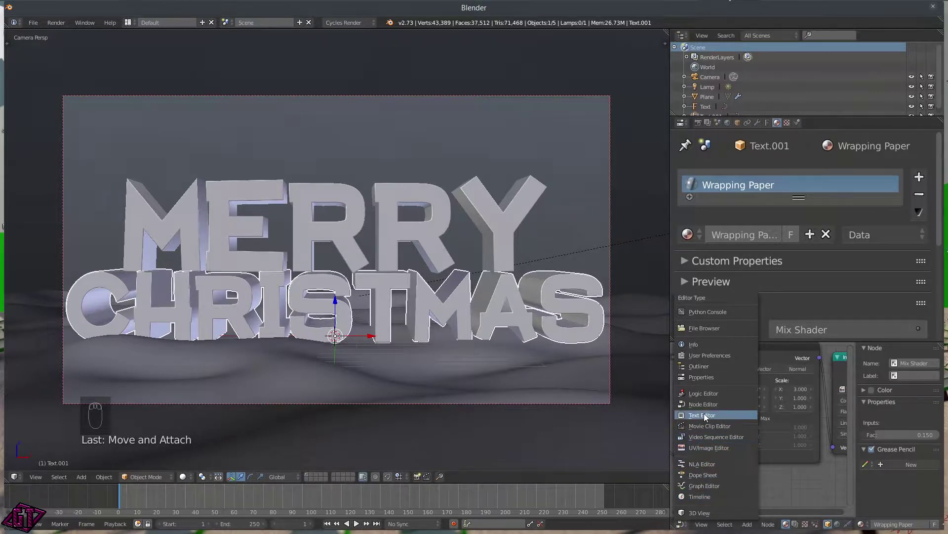
pyautogui.click(700, 512)
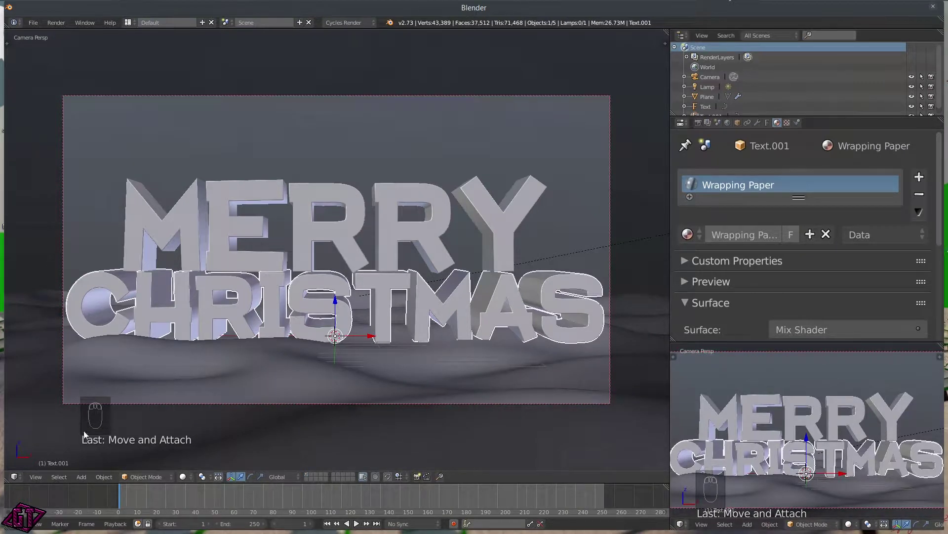
# - Give the snowy ground plane a new material named Snow
pyautogui.rightClick(252, 379)
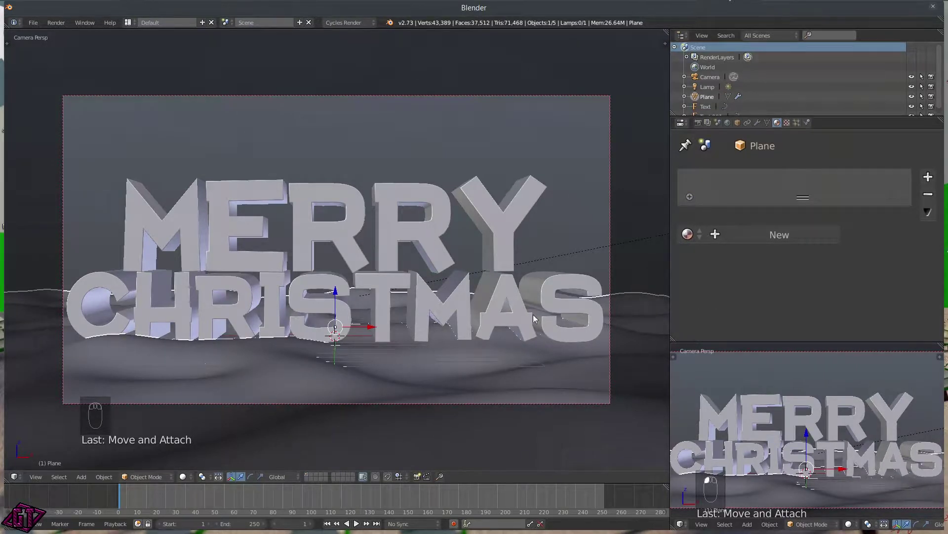
pyautogui.click(772, 232)
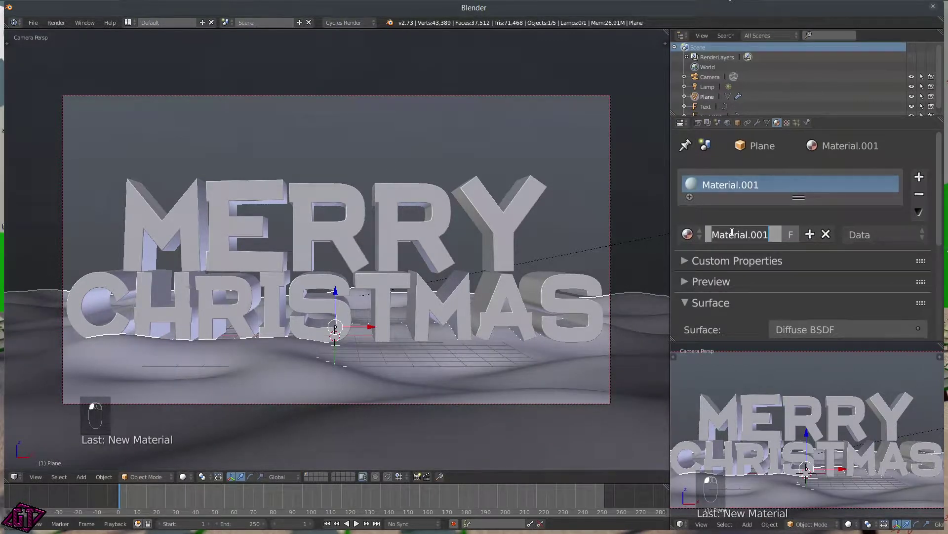
pyautogui.write('Snow')
pyautogui.press('Return')
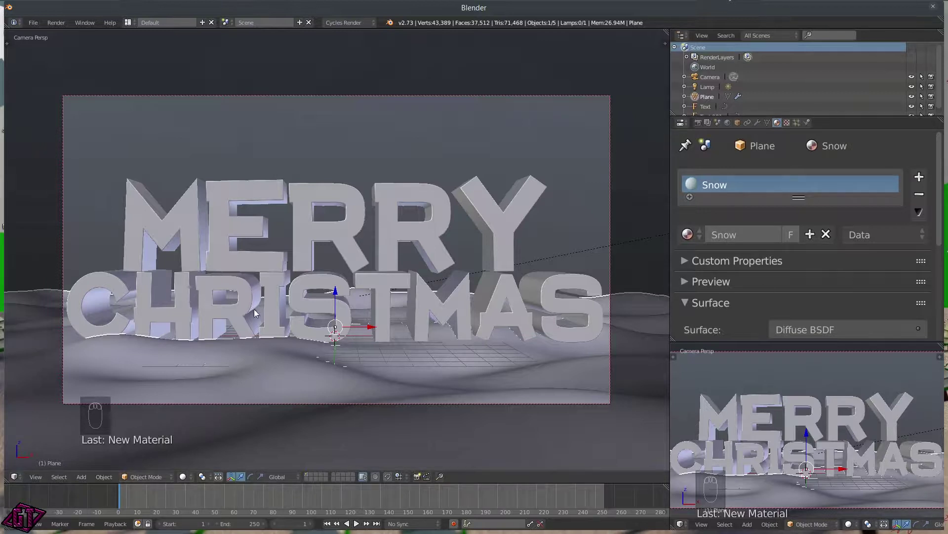
# - Show the Snow material in a Node Editor in the large area and add an Image Texture node beside the Diffuse BSDF
pyautogui.click(15, 477)
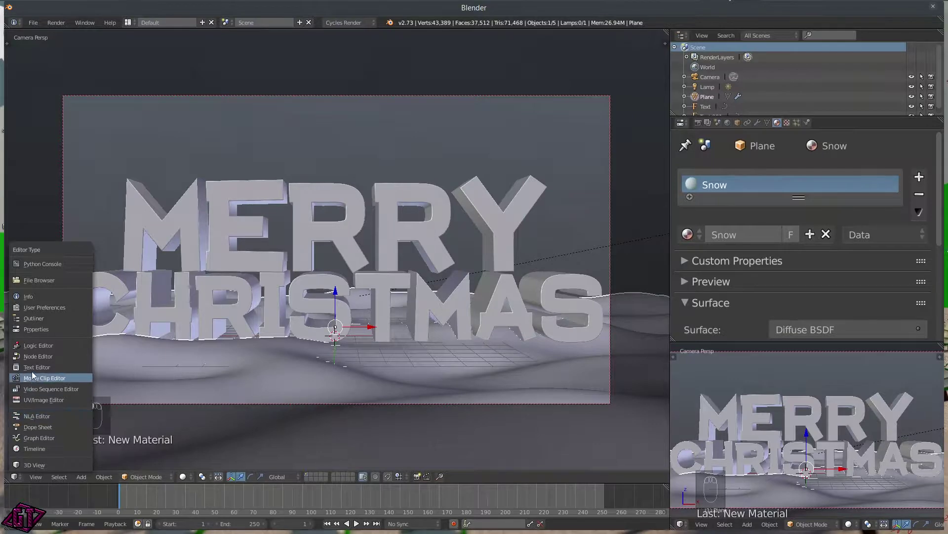
pyautogui.click(34, 356)
pyautogui.moveTo(456, 218); pyautogui.dragTo(386, 256, button='middle')
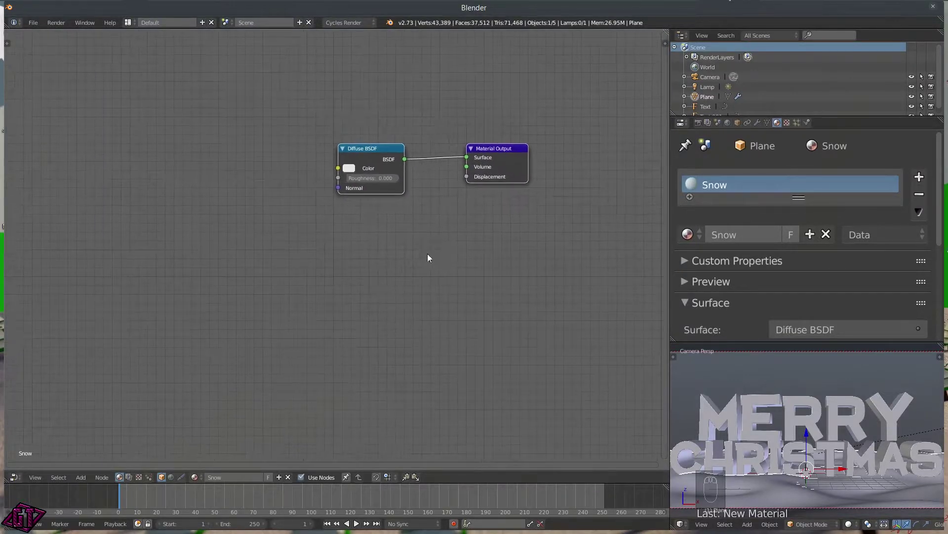
pyautogui.hotkey('shift', 'a')
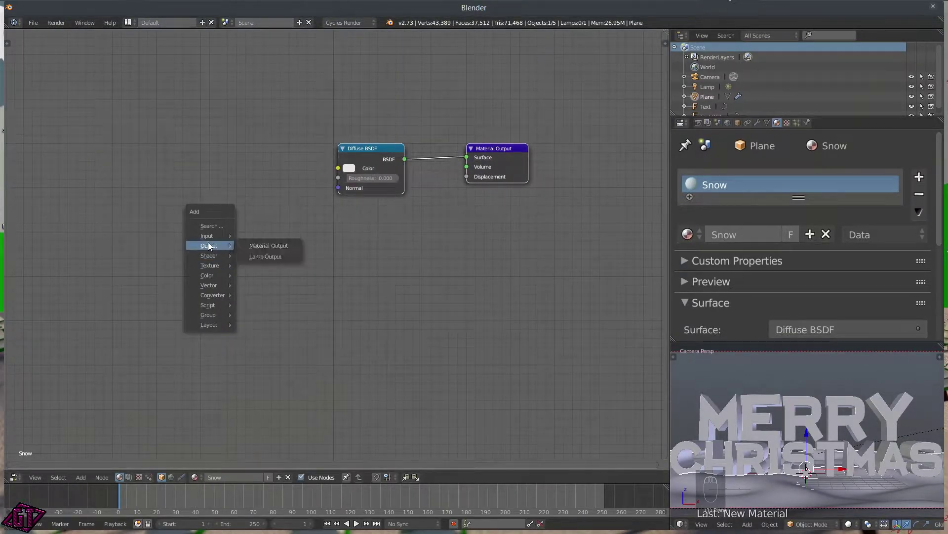
pyautogui.moveTo(210, 265)
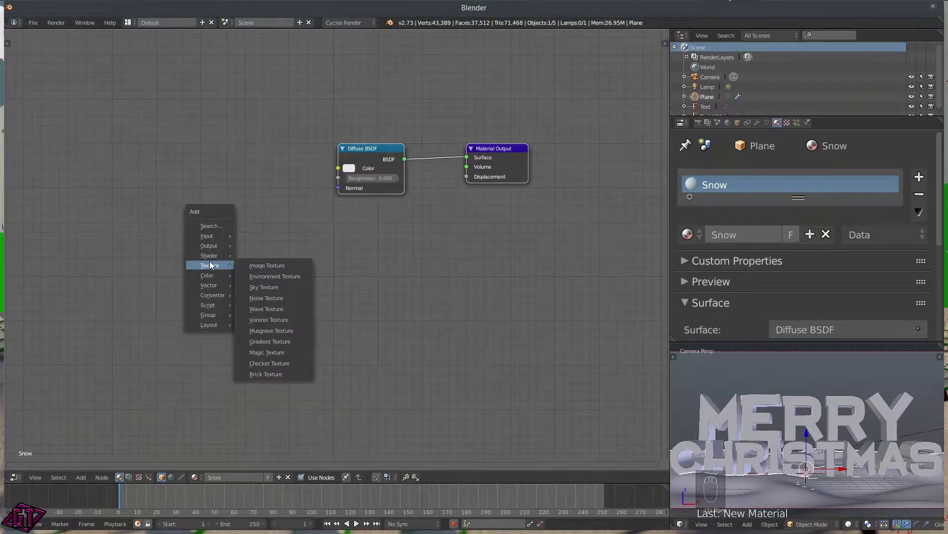
pyautogui.click(266, 265)
pyautogui.click(251, 160)
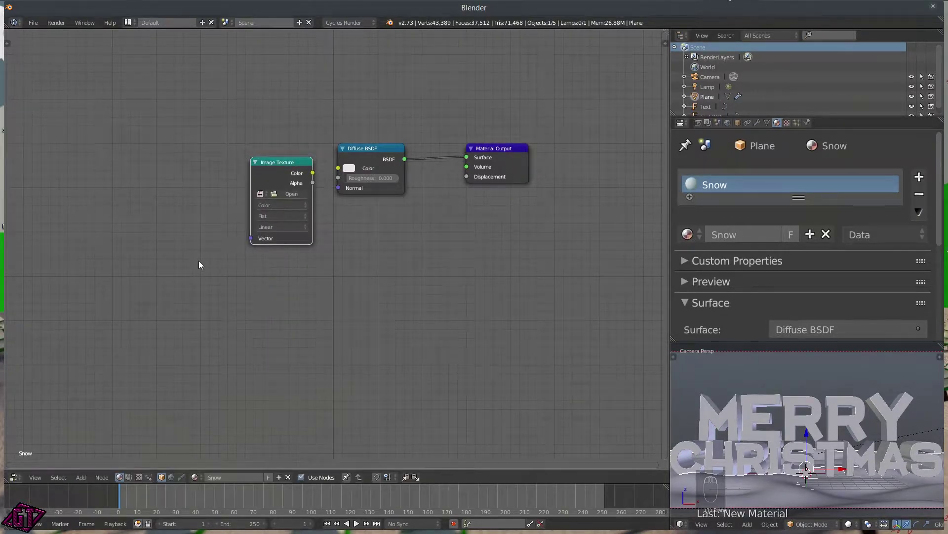
# - Add a Texture Coordinate node and a Mapping node ahead of the Image Texture node
pyautogui.hotkey('shift', 'a')
pyautogui.moveTo(186, 230)
pyautogui.click(237, 349)
pyautogui.click(32, 143)
pyautogui.hotkey('shift', 'a')
pyautogui.moveTo(141, 345)
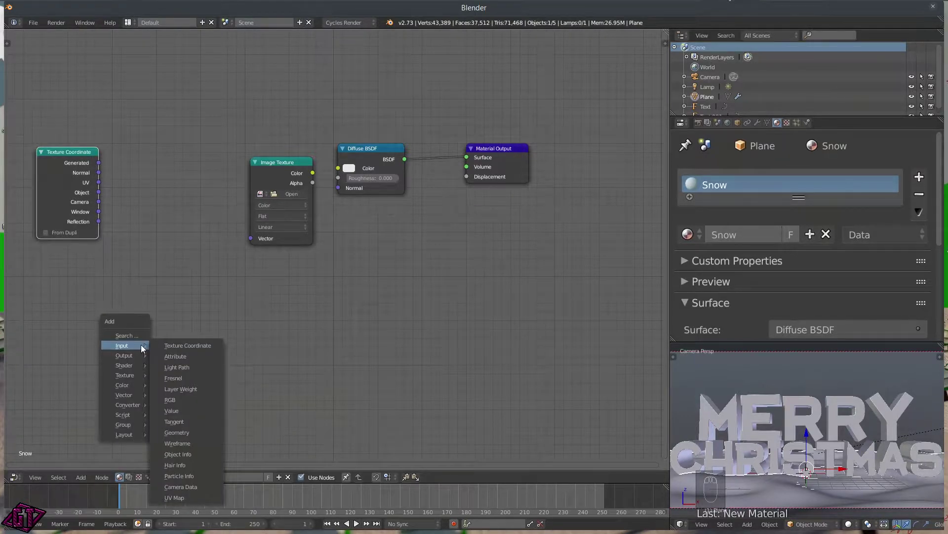
pyautogui.moveTo(133, 394)
pyautogui.click(169, 393)
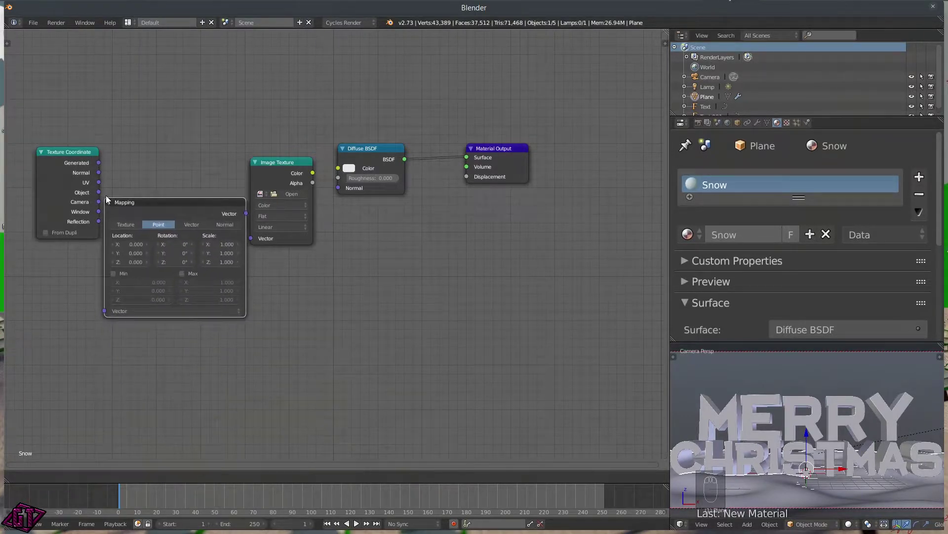
pyautogui.click(106, 143)
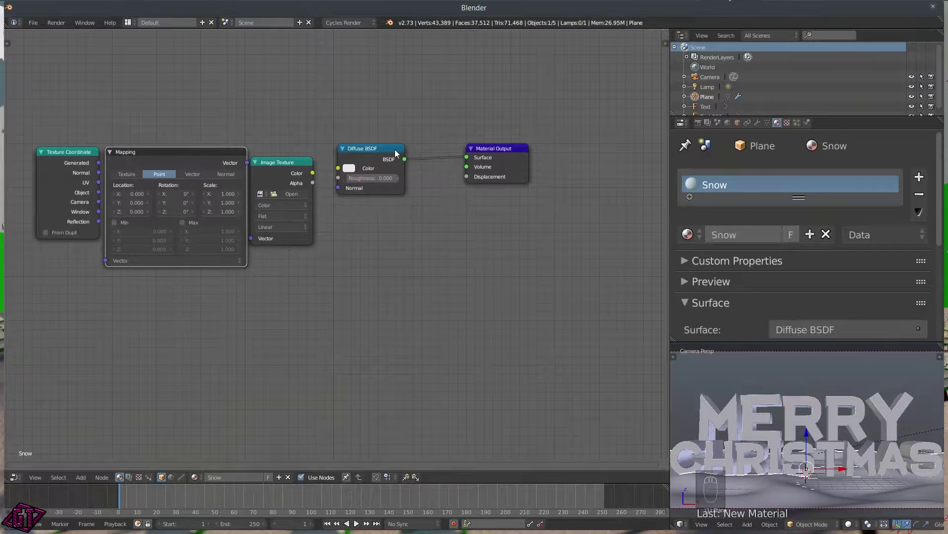
# - Space out the nodes and link Texture Coordinate UV through Mapping and Image Texture to the Diffuse BSDF colour
pyautogui.moveTo(396, 149); pyautogui.dragTo(440, 146)
pyautogui.moveTo(506, 153); pyautogui.dragTo(613, 148)
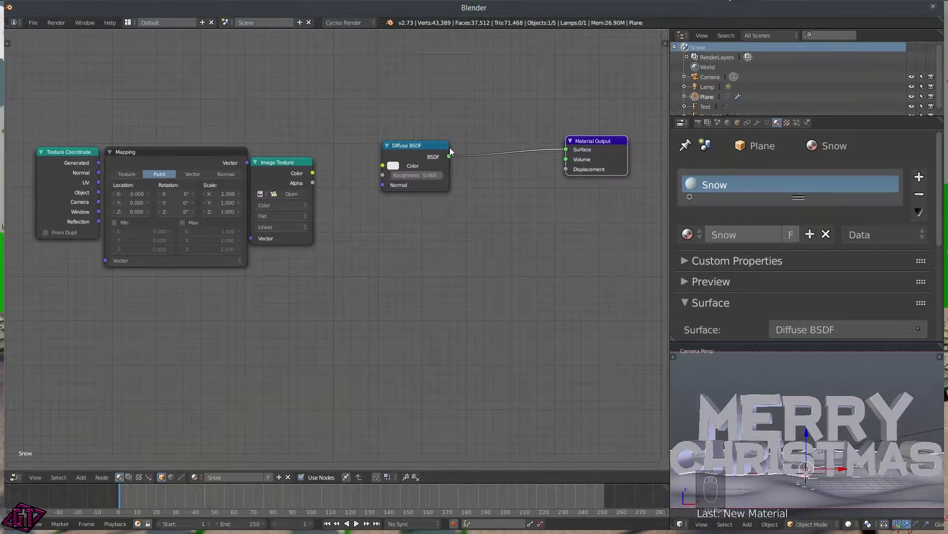
pyautogui.moveTo(430, 151); pyautogui.dragTo(471, 132)
pyautogui.moveTo(308, 163); pyautogui.dragTo(435, 130)
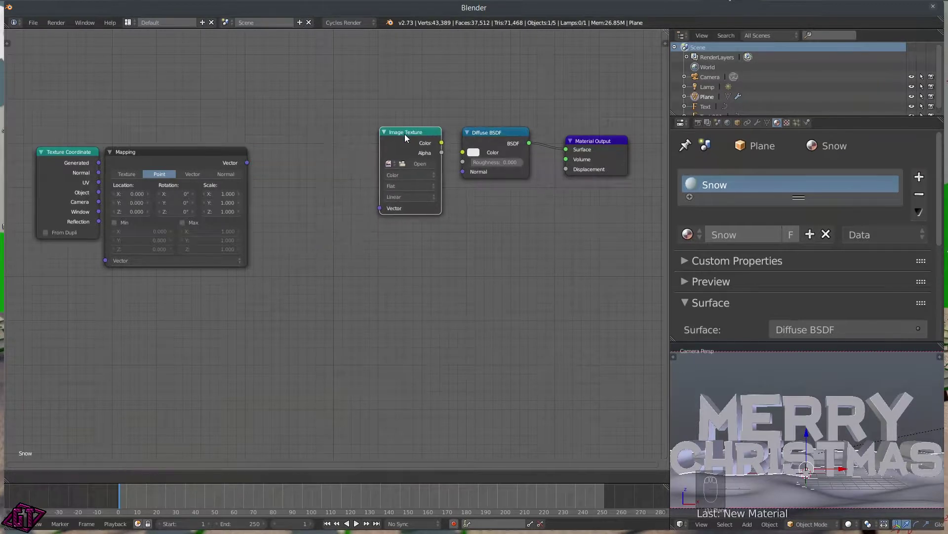
pyautogui.moveTo(442, 142); pyautogui.dragTo(462, 153)
pyautogui.moveTo(247, 162); pyautogui.dragTo(380, 208)
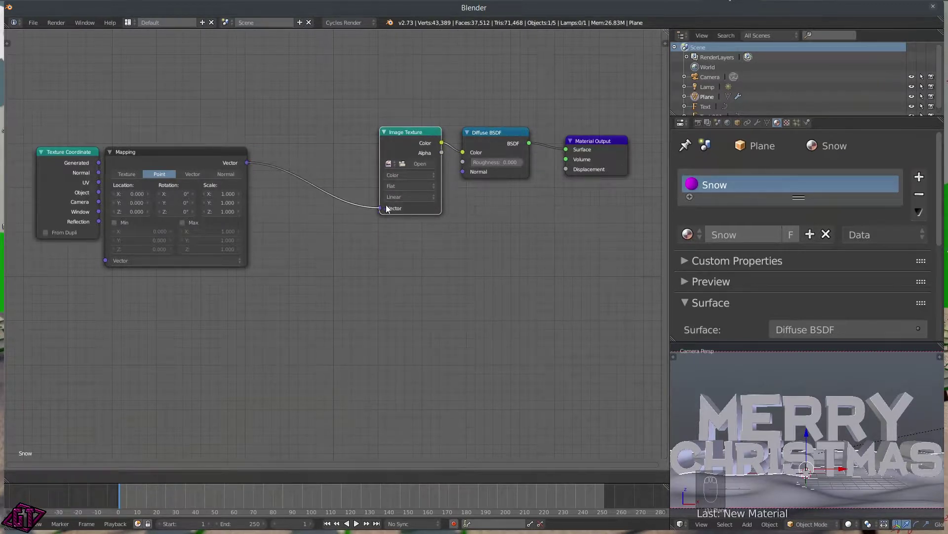
pyautogui.moveTo(179, 156); pyautogui.dragTo(285, 134)
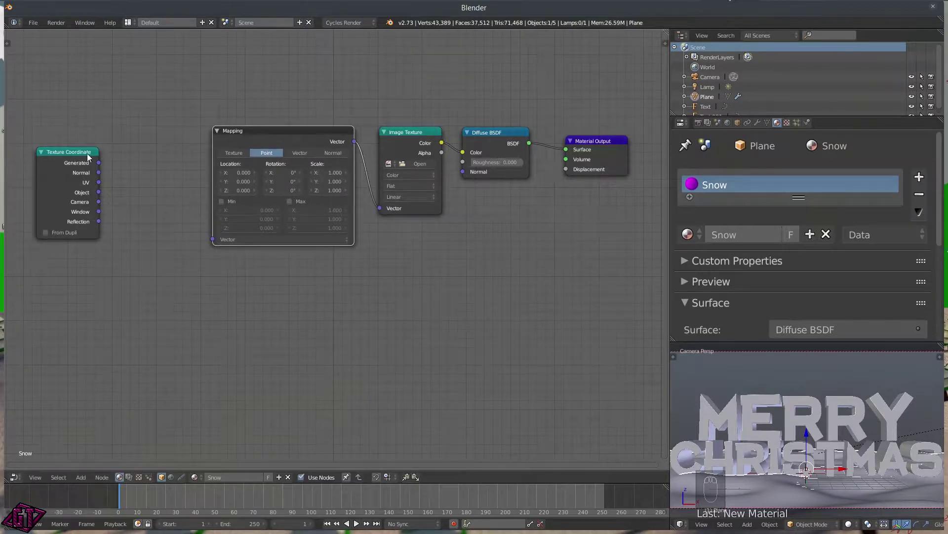
pyautogui.moveTo(99, 182); pyautogui.dragTo(213, 239)
# - Return the large area to a 3D View seen from the top and turn the small area into a UV/Image Editor
pyautogui.click(13, 478)
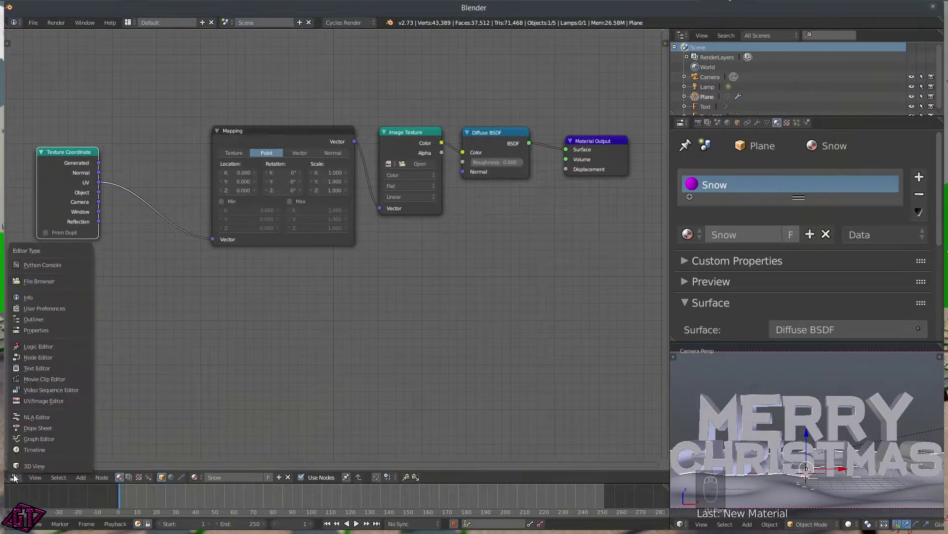
pyautogui.click(24, 467)
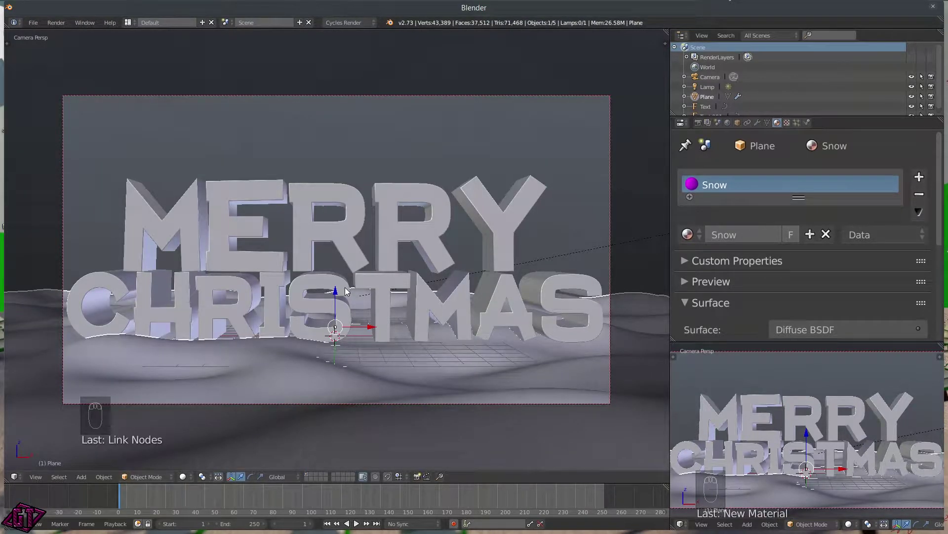
pyautogui.press('q')
pyautogui.click(340, 235)
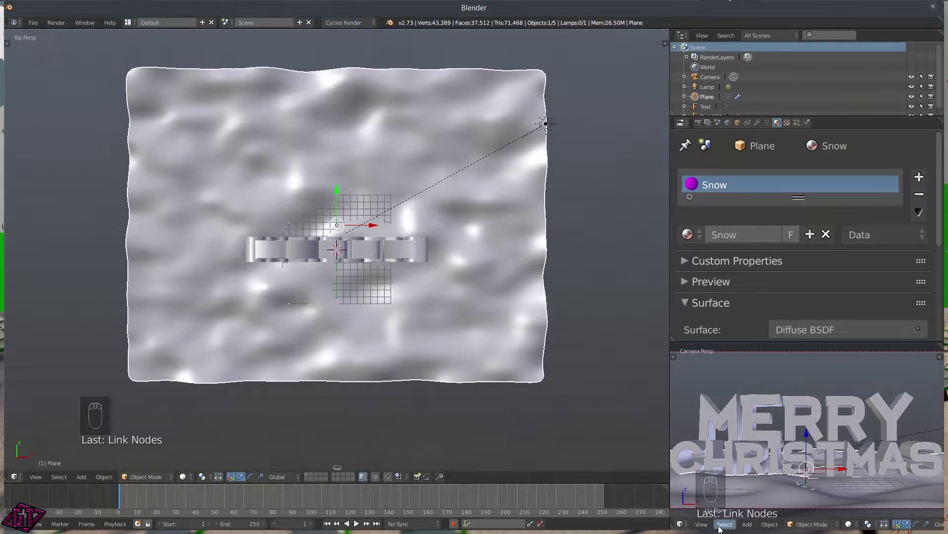
pyautogui.click(682, 524)
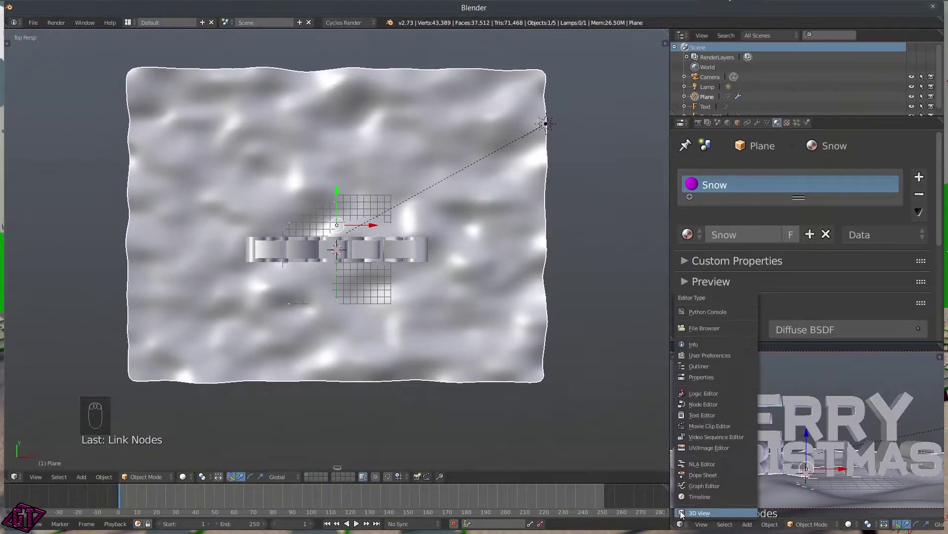
pyautogui.click(695, 448)
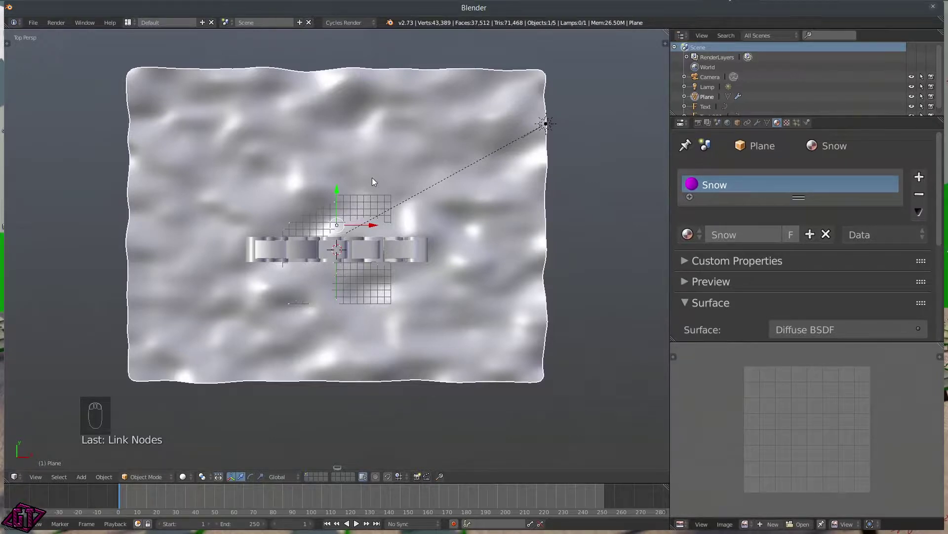
# - Unwrap the ground plane's mesh in Edit Mode using Project From View
pyautogui.press('Tab')
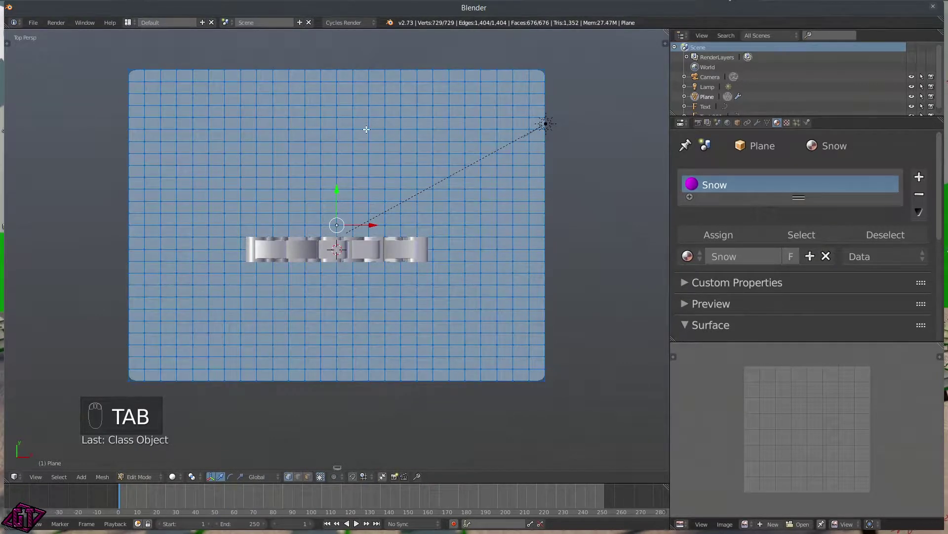
pyautogui.press('u')
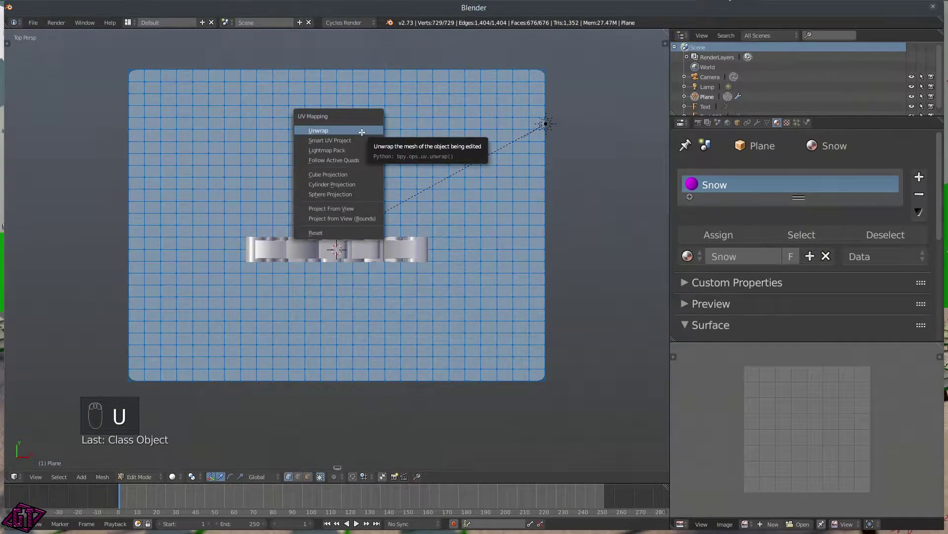
pyautogui.click(348, 208)
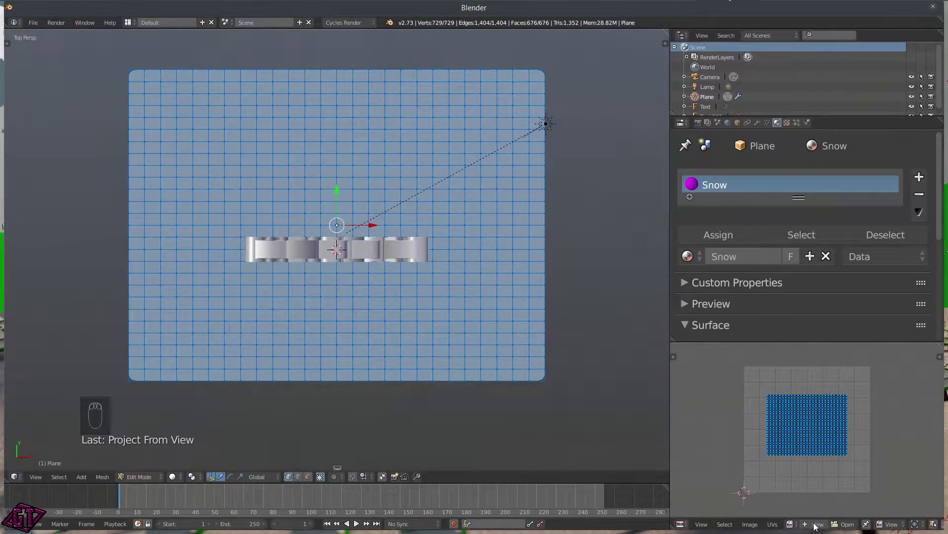
# - Create a new blank image named Snow, 2048 px wide and 2048 px high, behind the plane's UV layout
pyautogui.click(846, 524)
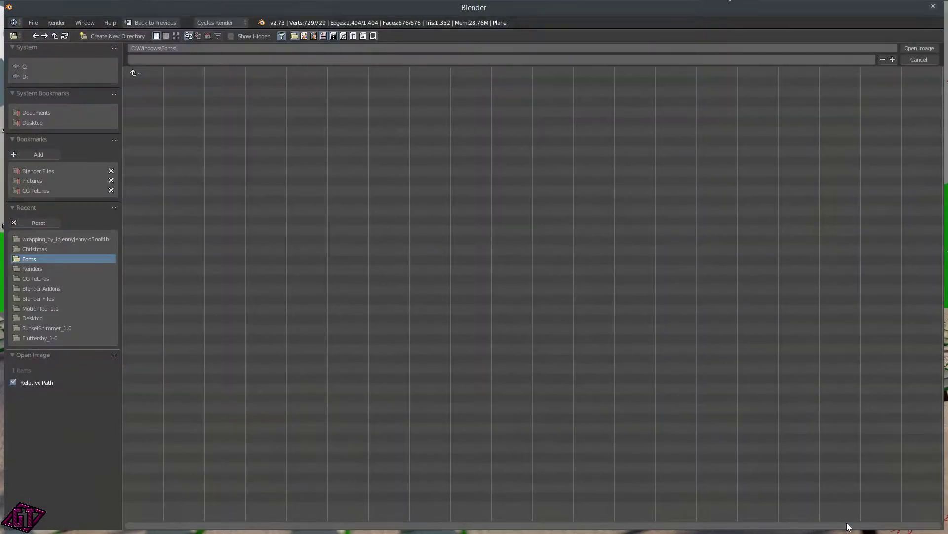
pyautogui.click(918, 60)
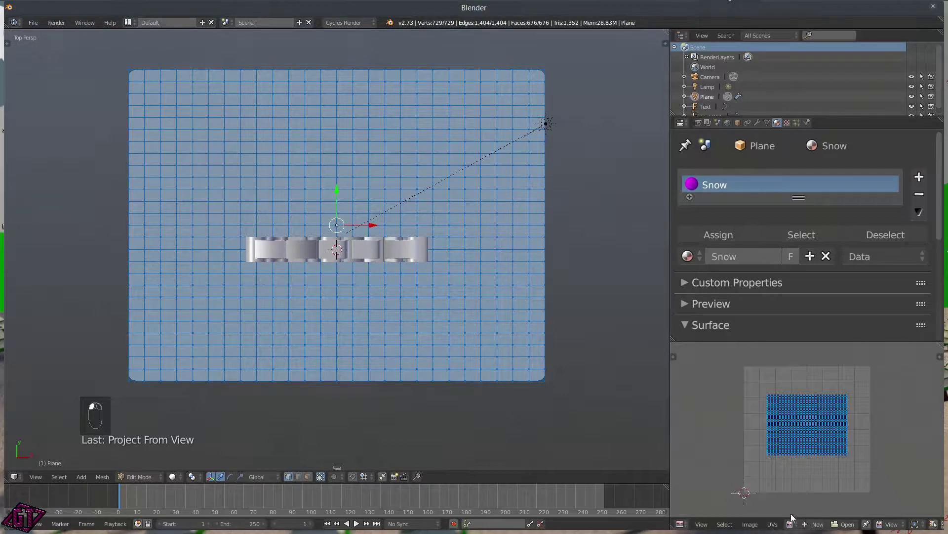
pyautogui.click(812, 525)
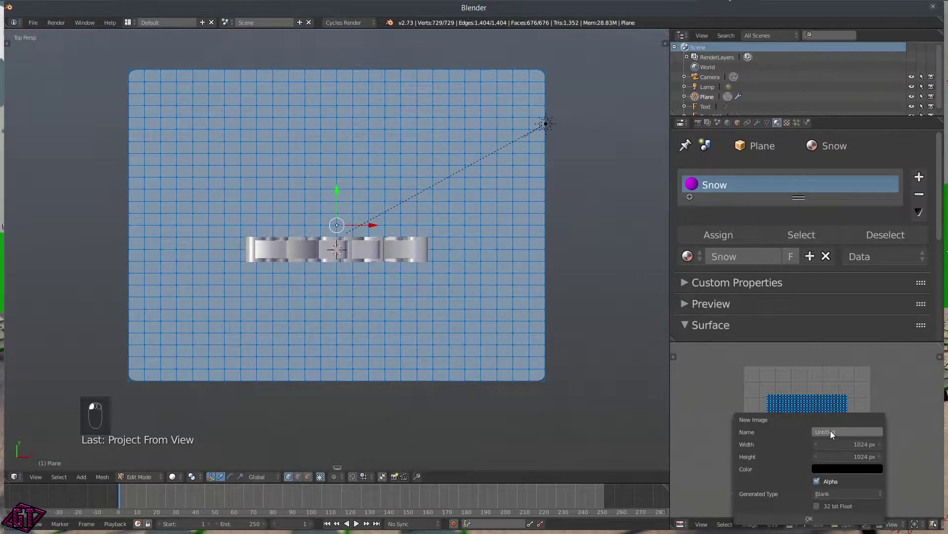
pyautogui.write('Snow')
pyautogui.click(861, 444)
pyautogui.press('BackSpace')
pyautogui.click(861, 444)
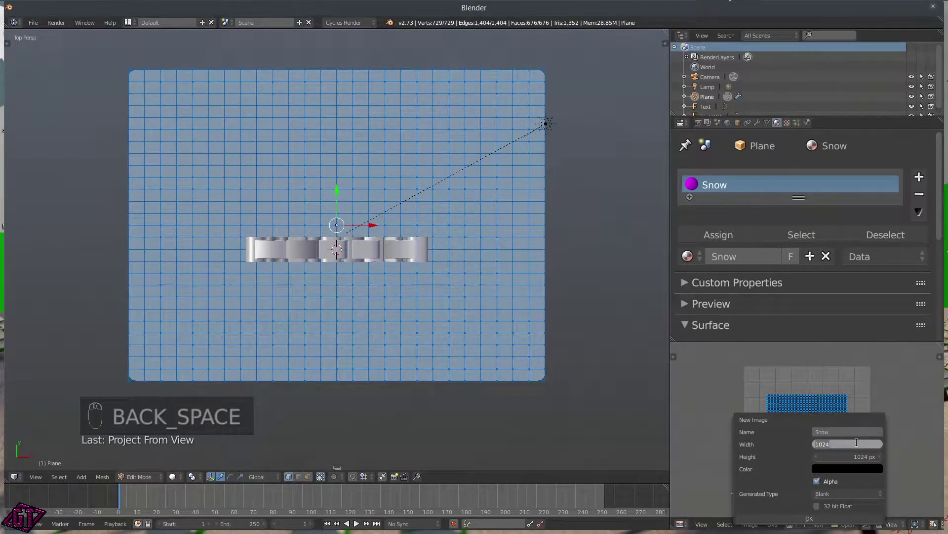
pyautogui.write('2048')
pyautogui.click(858, 456)
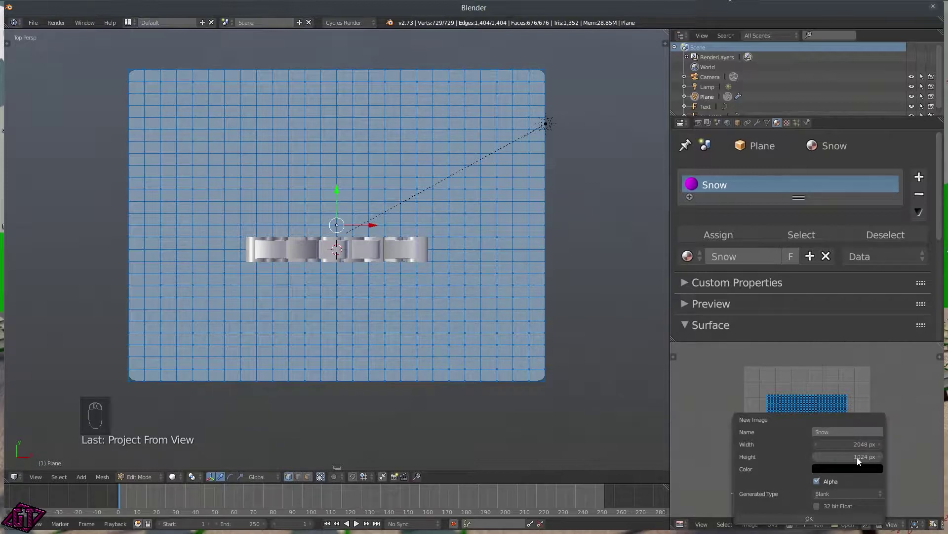
pyautogui.write('2048')
pyautogui.click(812, 518)
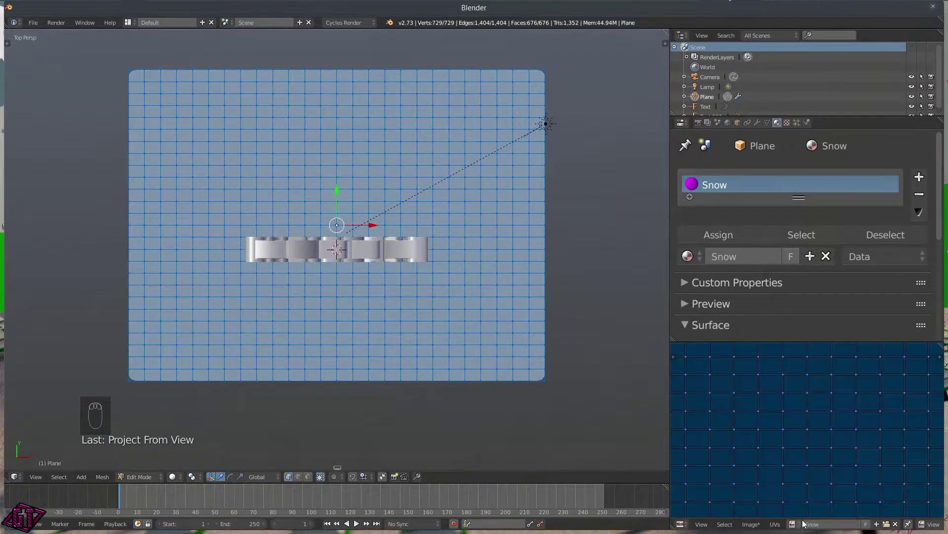
pyautogui.press('Home')
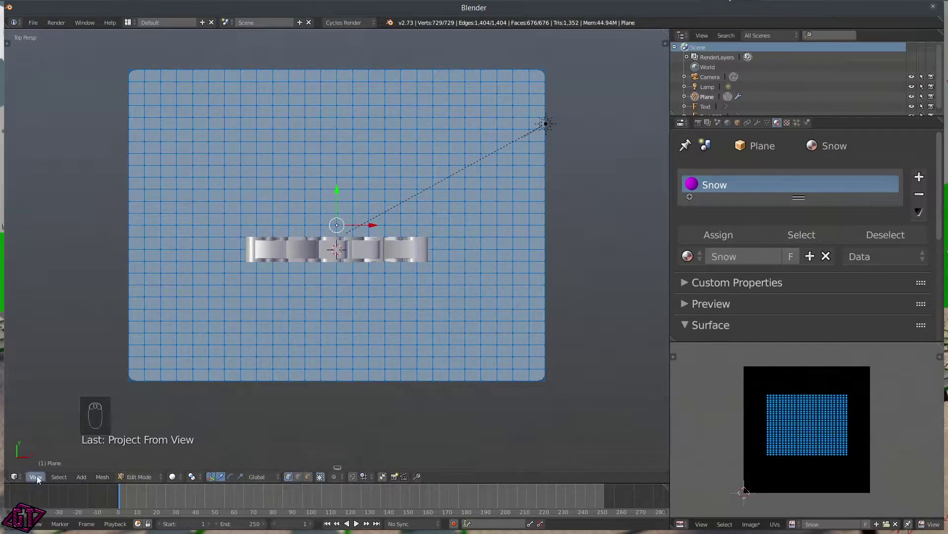
# - In the Node Editor, load snow2.png from the CG Tetures folder into the Image Texture node and move Texture Coordinate closer to Mapping
pyautogui.click(14, 477)
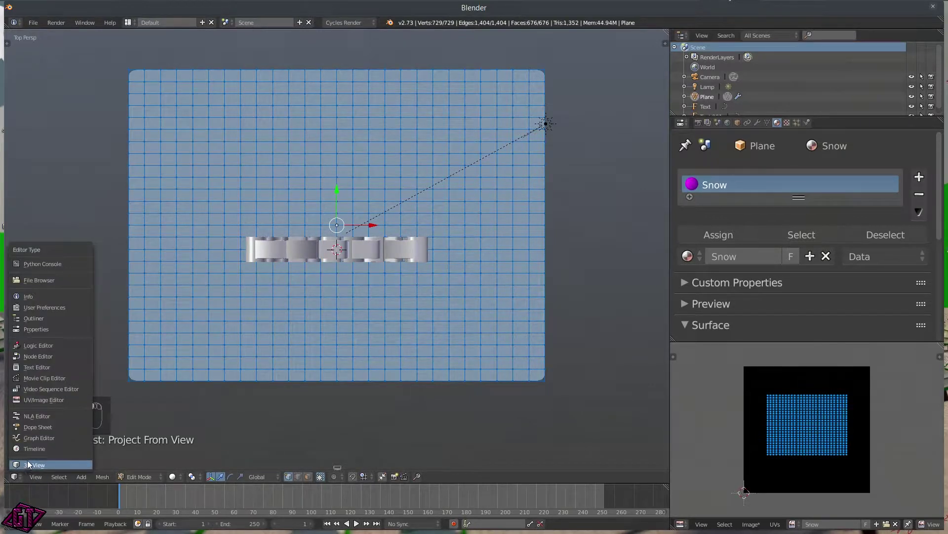
pyautogui.click(36, 355)
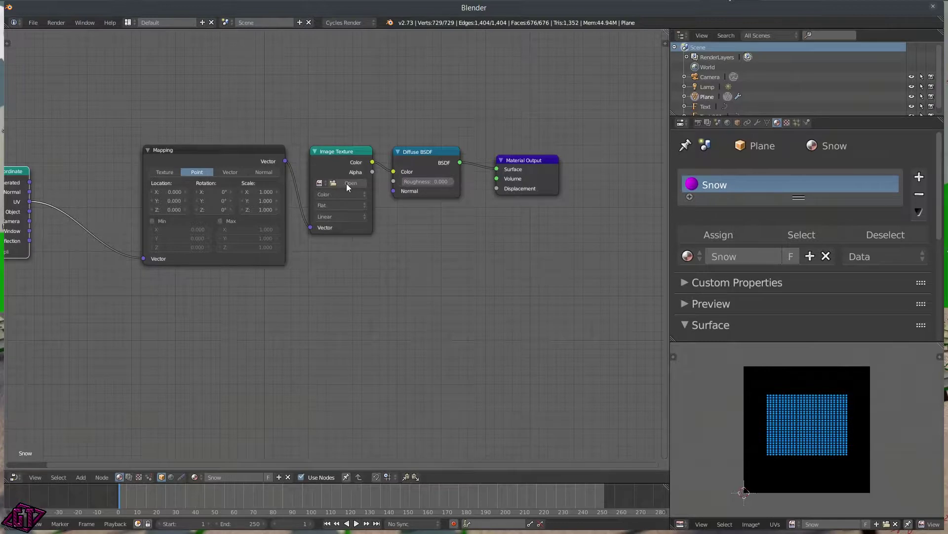
pyautogui.click(347, 184)
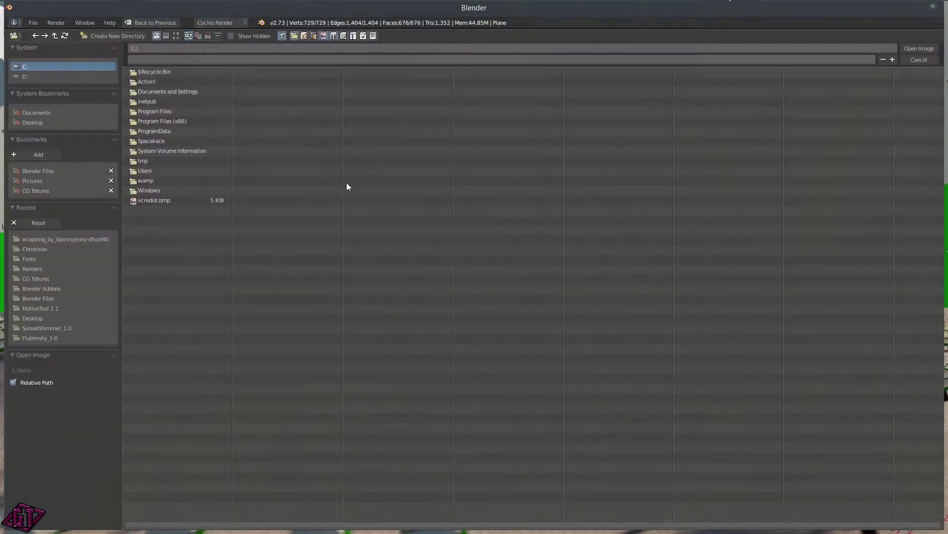
pyautogui.click(60, 193)
pyautogui.click(176, 35)
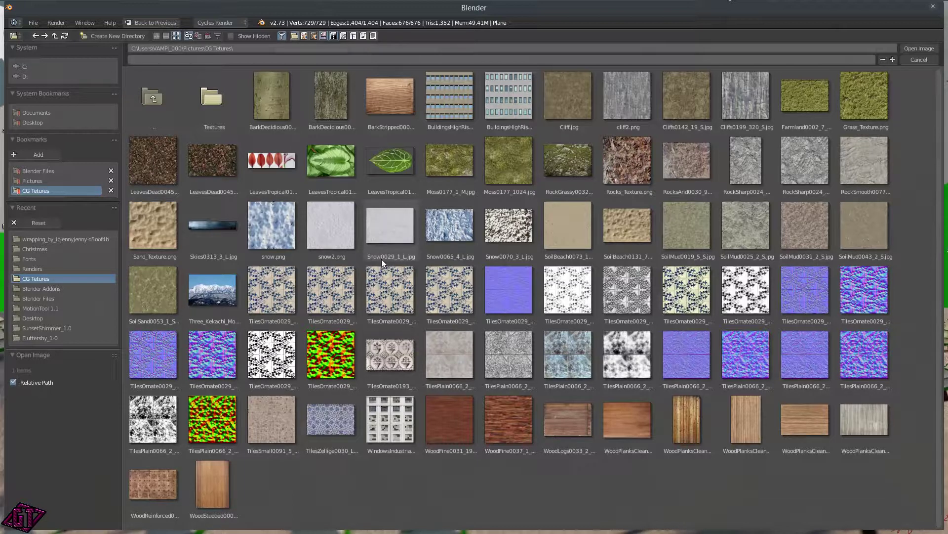
pyautogui.click(399, 245)
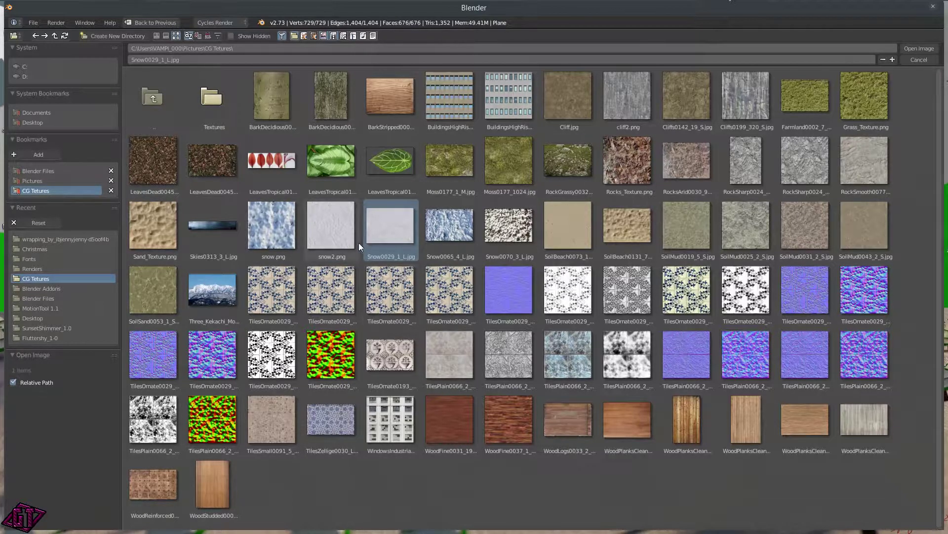
pyautogui.click(325, 235)
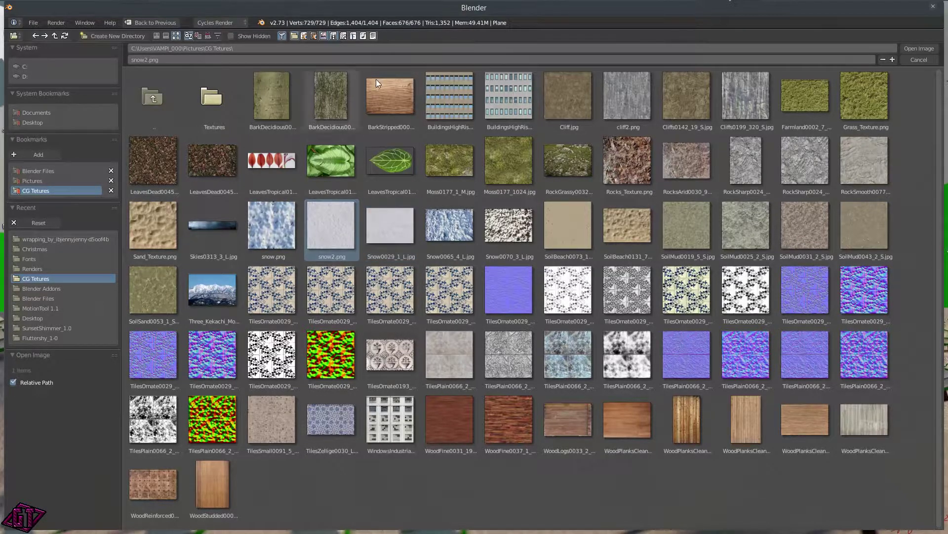
pyautogui.click(933, 49)
pyautogui.moveTo(307, 273); pyautogui.dragTo(402, 270, button='middle')
pyautogui.moveTo(77, 168); pyautogui.dragTo(166, 154)
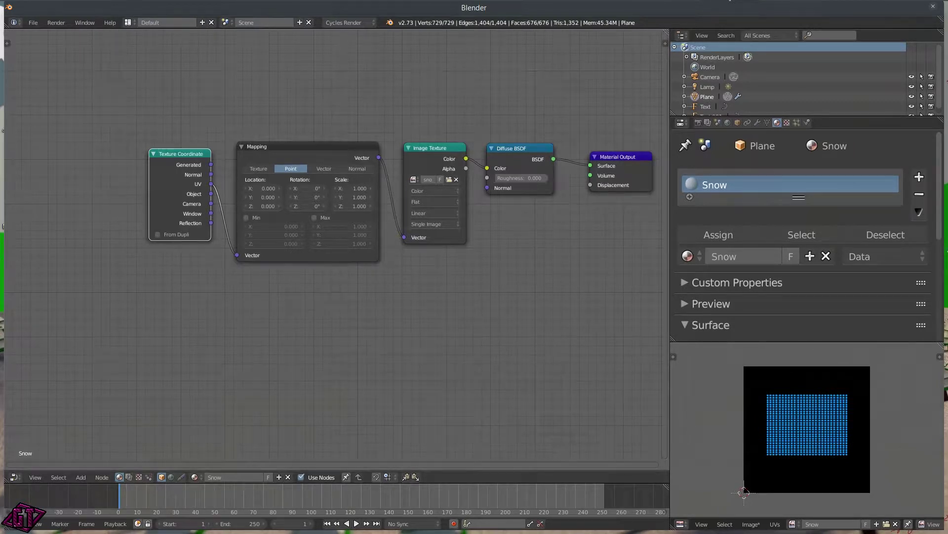
# - Preview the snow-textured ground through the camera in a large 3D View with Rendered shading, and return to Solid shading
pyautogui.click(15, 477)
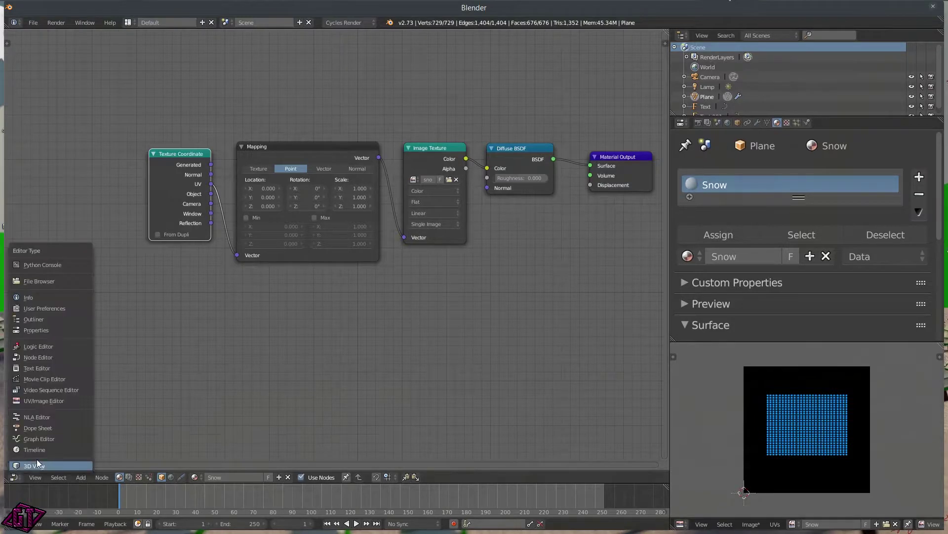
pyautogui.click(34, 465)
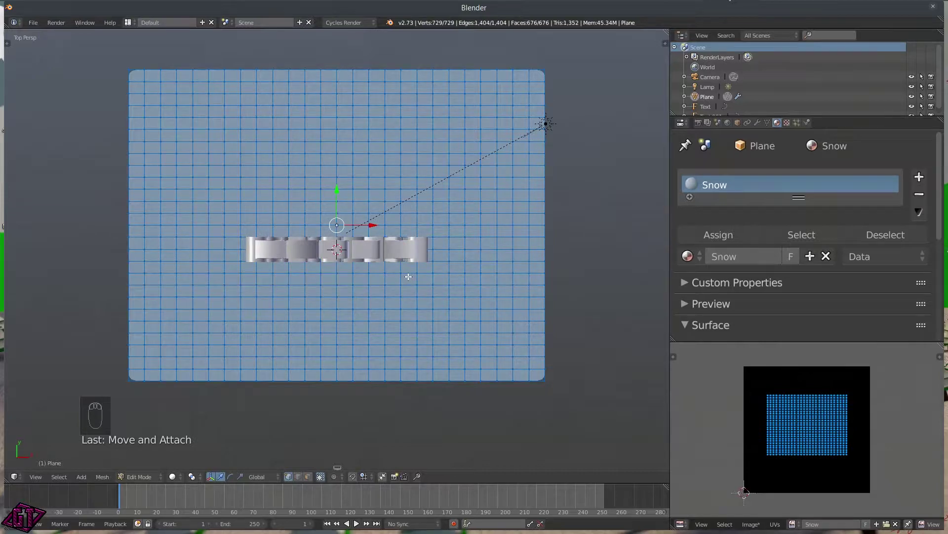
pyautogui.press('q')
pyautogui.click(353, 317)
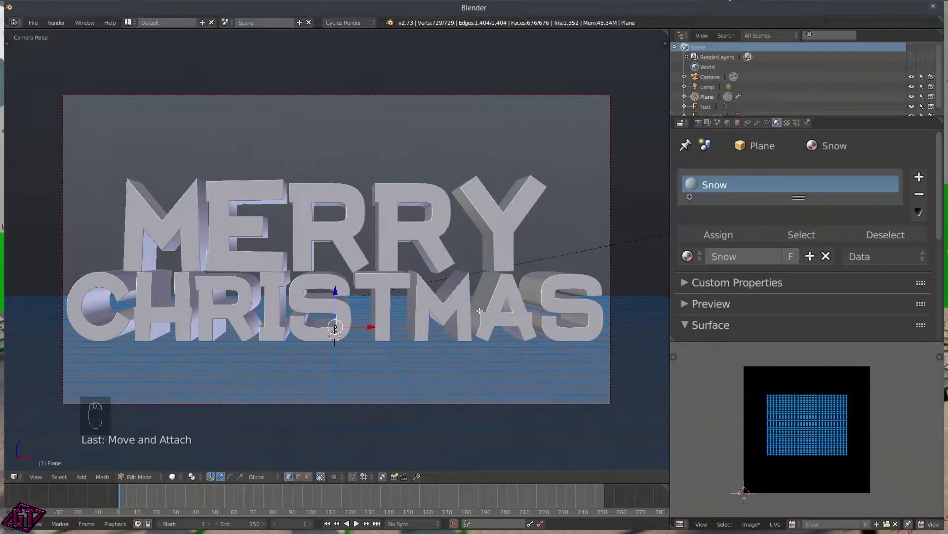
pyautogui.press('z')
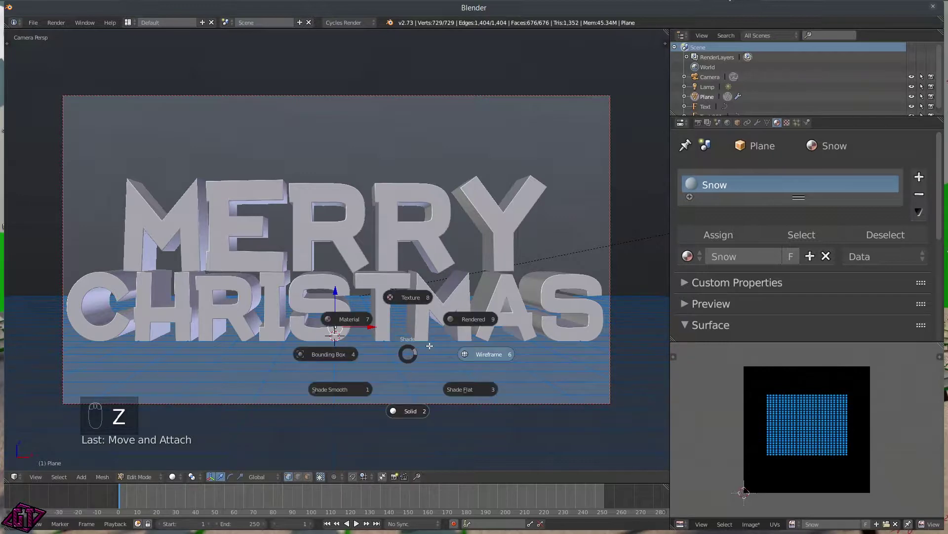
pyautogui.click(463, 320)
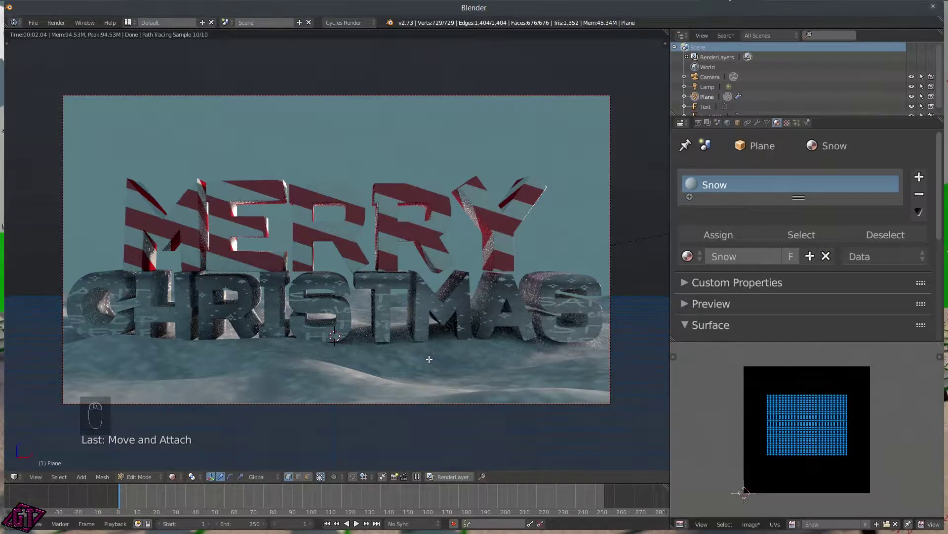
pyautogui.press('z')
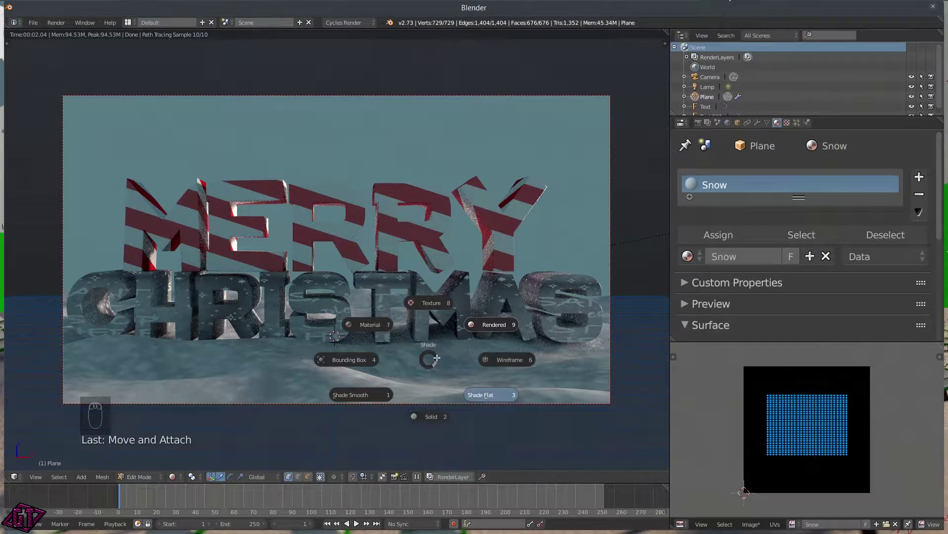
pyautogui.click(430, 415)
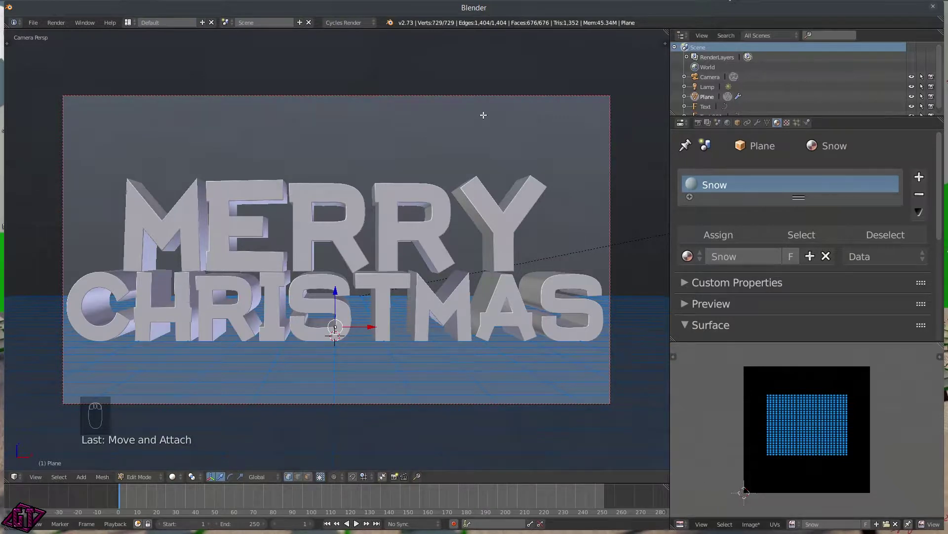
# - Turn the large area into the Node Editor and the small area into a 3D View with Rendered shading
pyautogui.click(14, 476)
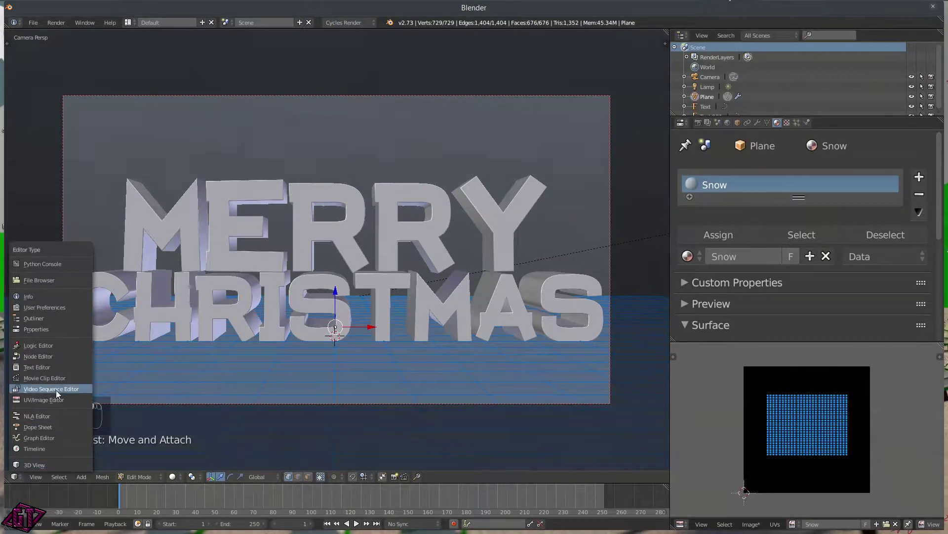
pyautogui.click(40, 355)
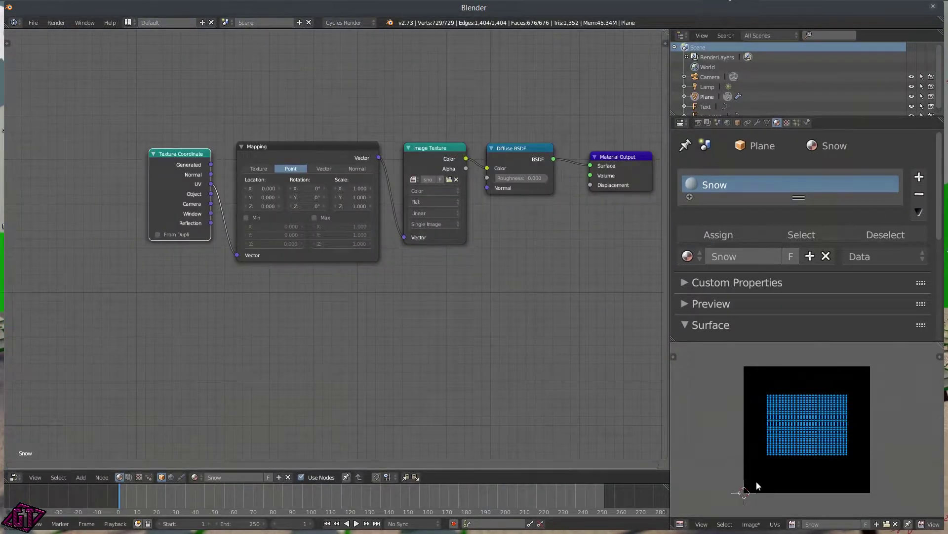
pyautogui.click(680, 524)
pyautogui.click(699, 509)
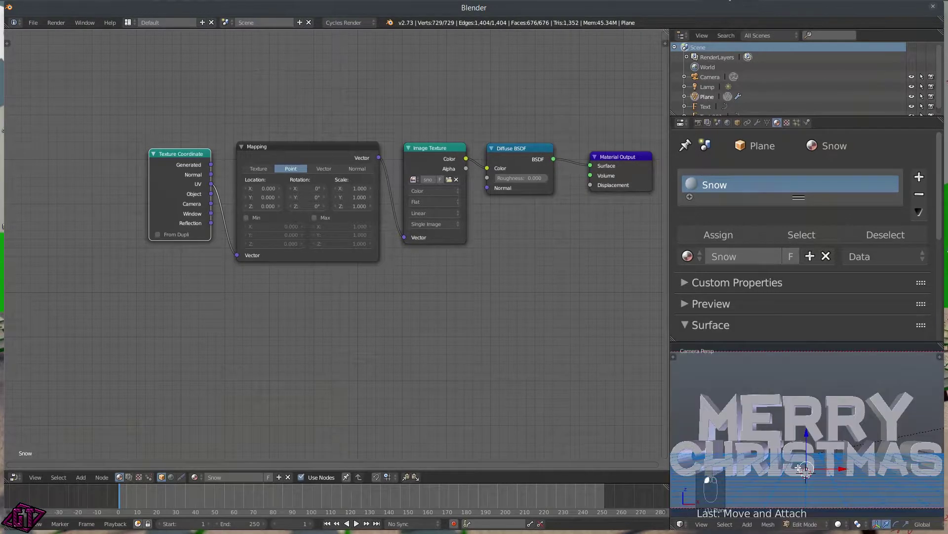
pyautogui.press('z')
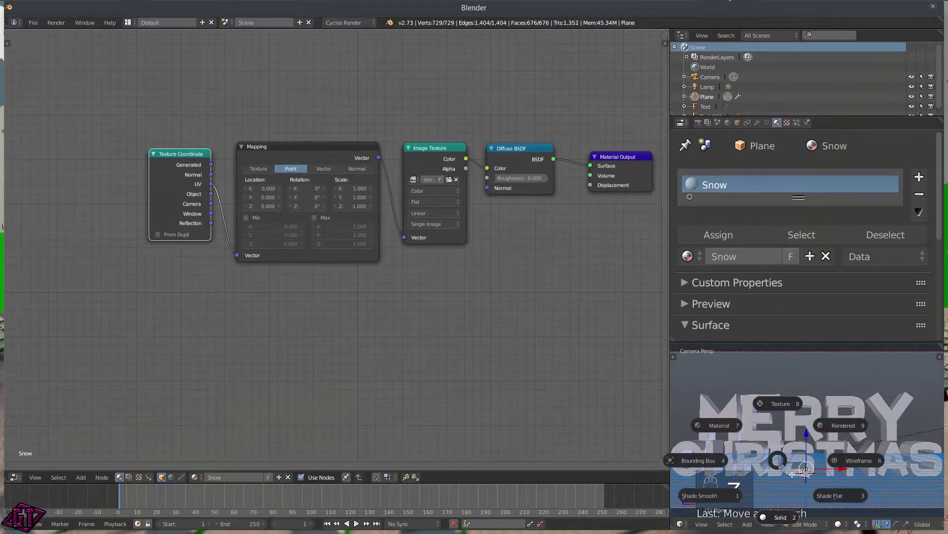
pyautogui.click(836, 429)
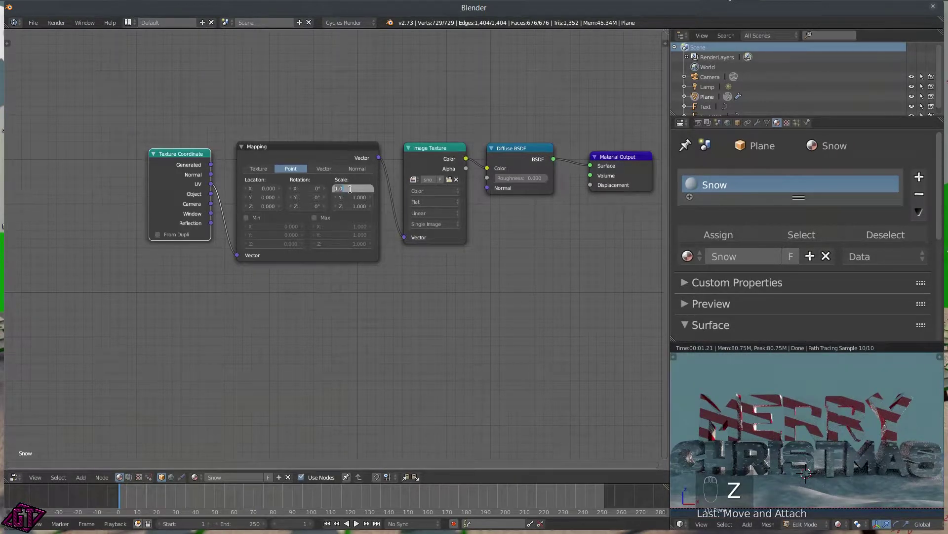
# - Set the Mapping node's scale to 5 on X, Y and Z
pyautogui.write('5')
pyautogui.press('Return')
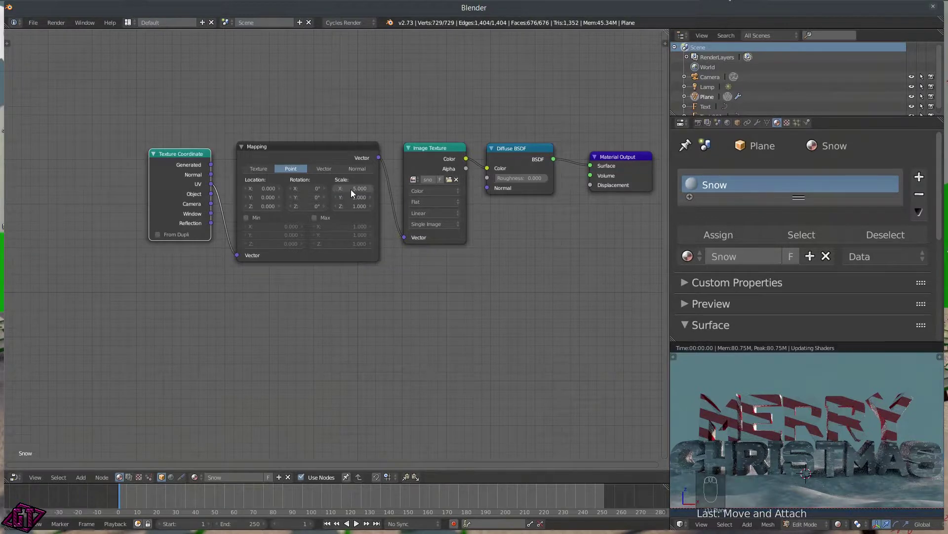
pyautogui.click(357, 197)
pyautogui.write('5')
pyautogui.press('Return')
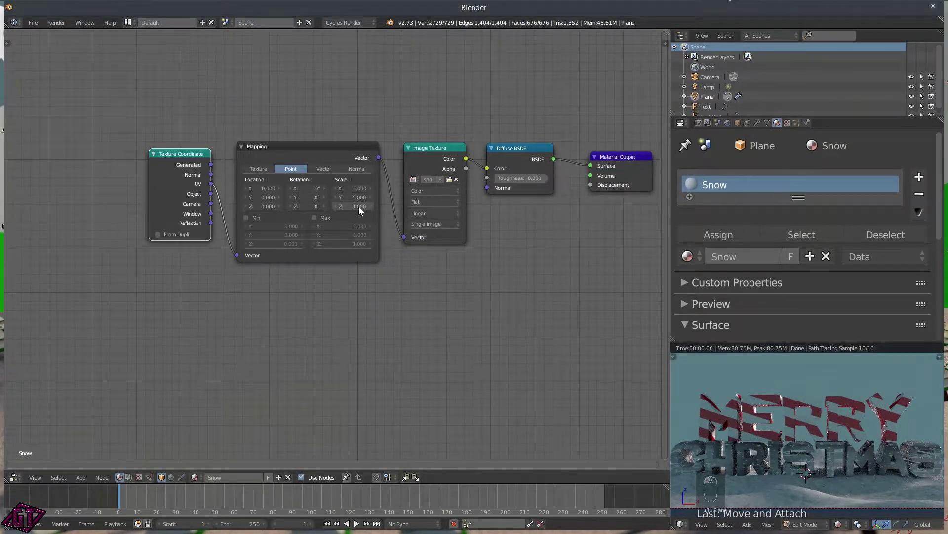
pyautogui.write('5')
pyautogui.press('Return')
# - Raise the Mapping node's scale to 45 on X, Y and Z
pyautogui.write('45')
pyautogui.press('Return')
pyautogui.click(352, 198)
pyautogui.write('45')
pyautogui.press('Return')
pyautogui.write('45')
pyautogui.press('Return')
# - Return the large area to a 3D View and set the small 3D View back to Solid shading
pyautogui.click(15, 477)
pyautogui.click(24, 467)
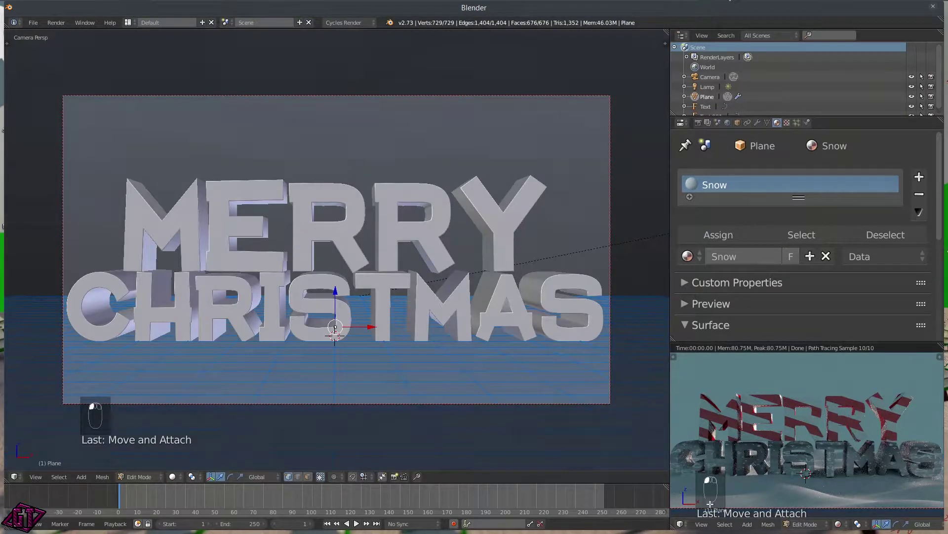
pyautogui.click(681, 523)
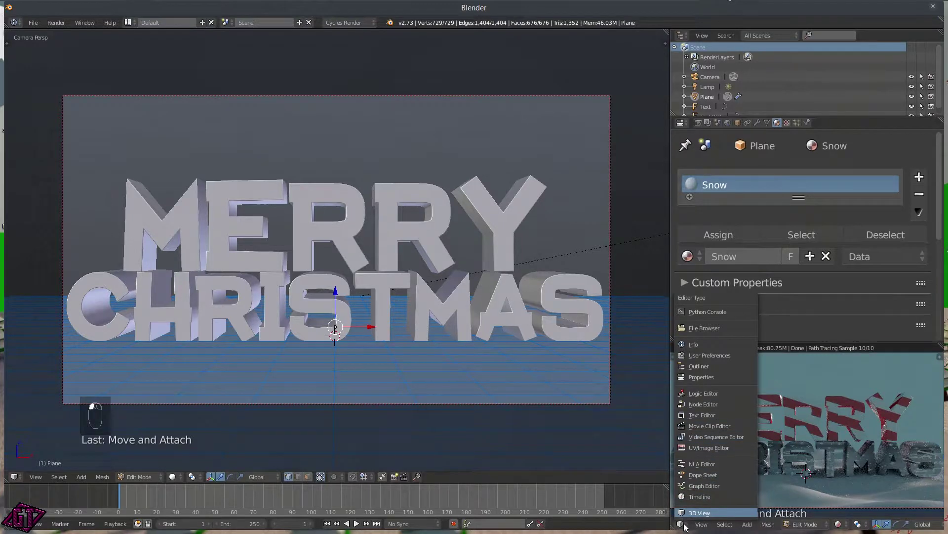
pyautogui.click(699, 512)
pyautogui.press('z')
pyautogui.press('z')
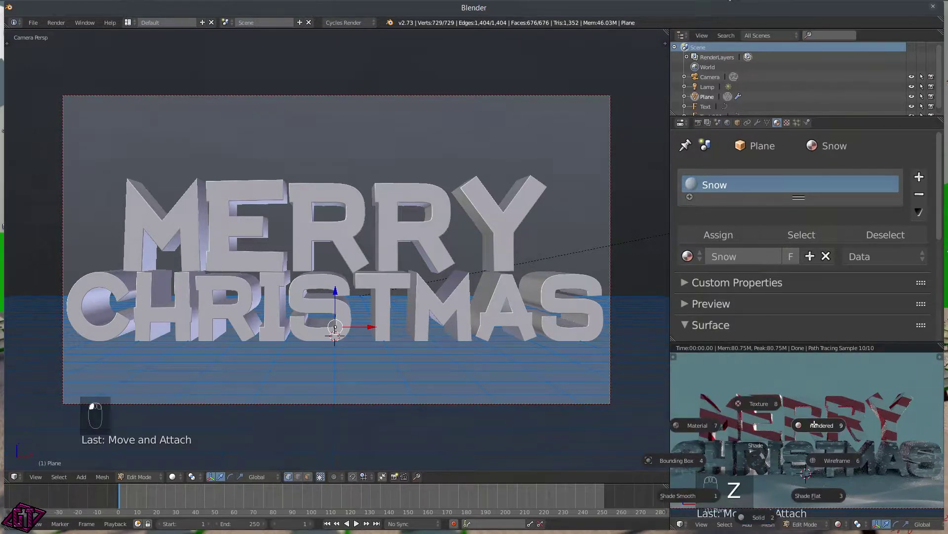
pyautogui.click(800, 491)
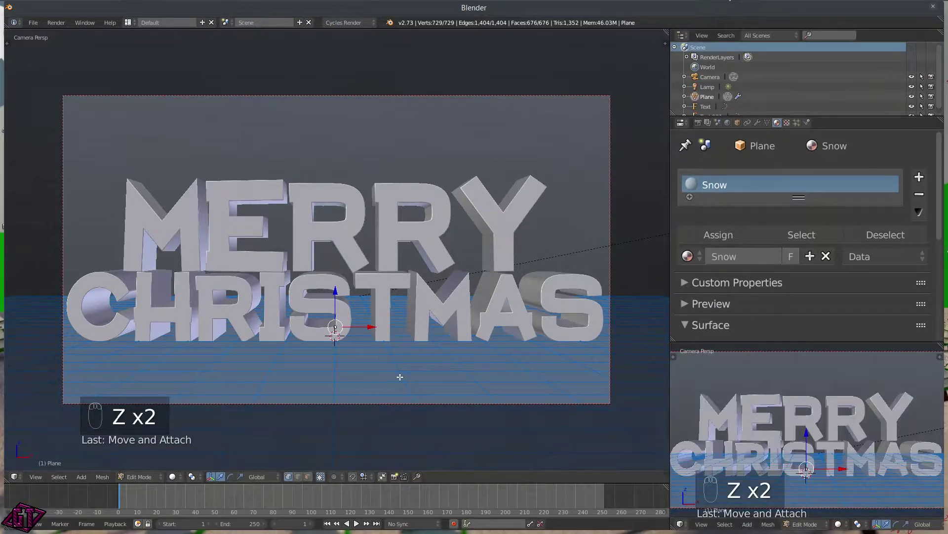
# - Check the rescaled snow texture with Rendered shading in the large camera view, and return to Solid shading
pyautogui.press('z')
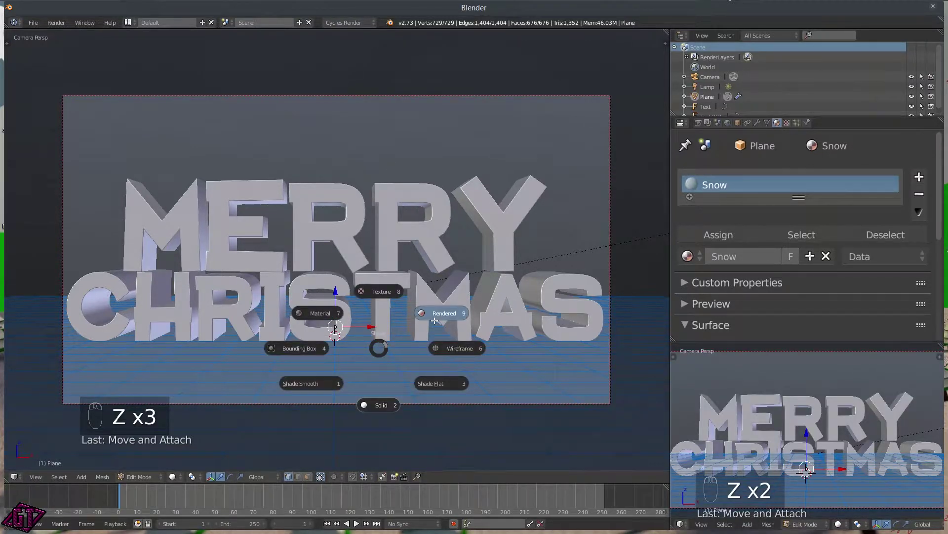
pyautogui.click(435, 321)
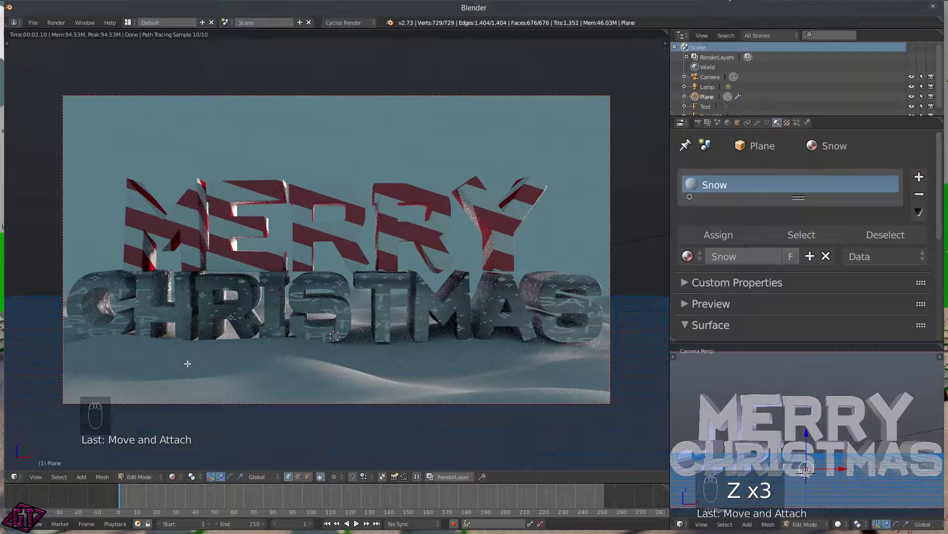
pyautogui.press('z')
pyautogui.click(187, 416)
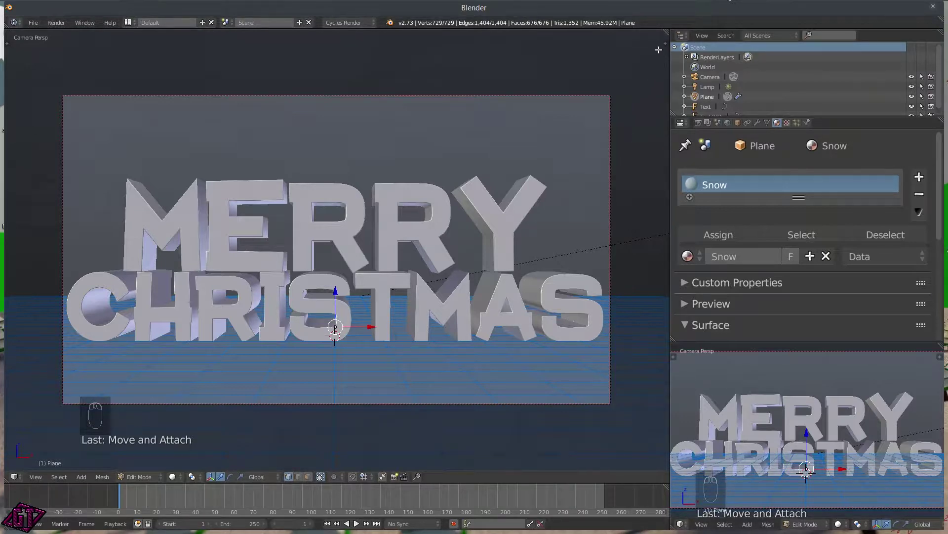
# - Split the large camera view into two side-by-side areas and show the Snow material's Mapping node in a Node Editor beside it
pyautogui.moveTo(667, 31); pyautogui.dragTo(372, 55)
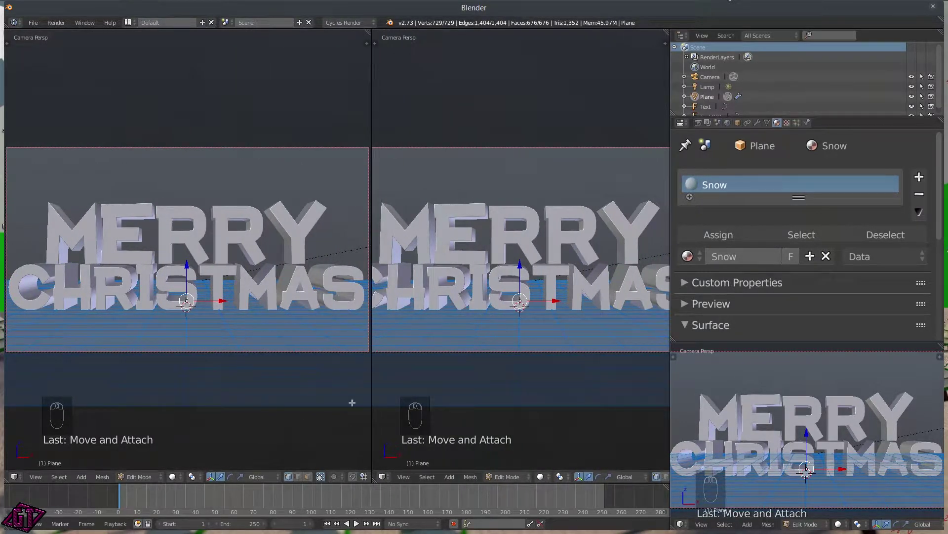
pyautogui.click(384, 476)
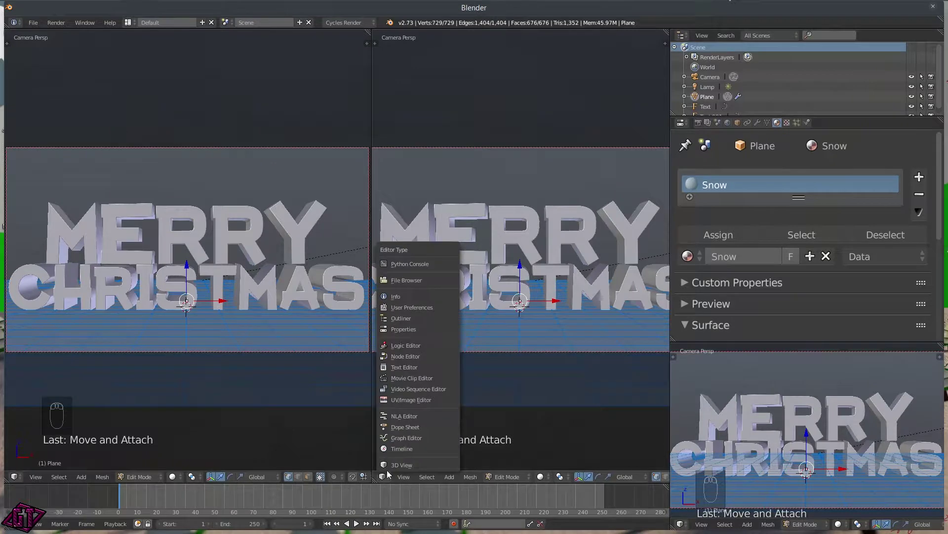
pyautogui.click(412, 356)
pyautogui.moveTo(599, 314); pyautogui.dragTo(542, 315, button='middle')
pyautogui.scroll(4, 542, 314)
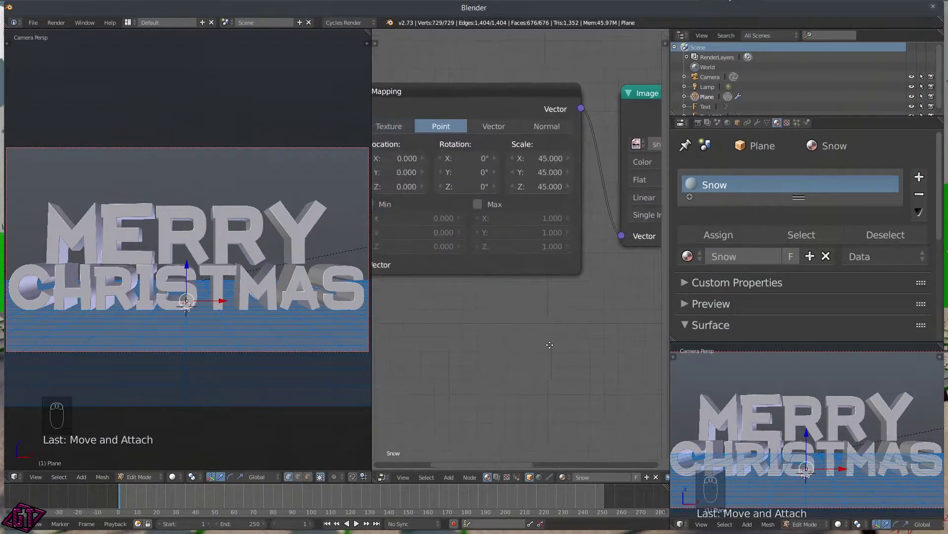
pyautogui.scroll(2, 555, 347)
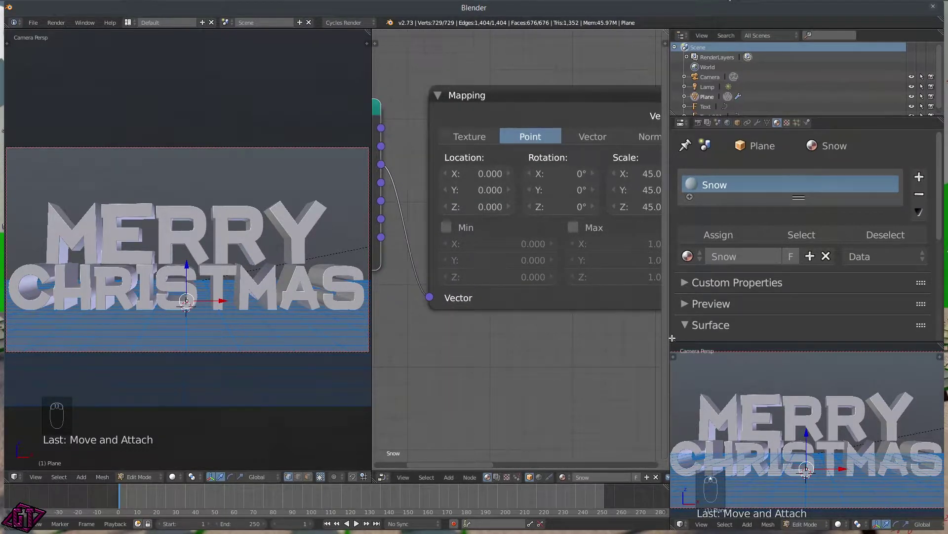
# - Merge the small camera view into the Properties editor and set the remaining camera view to Rendered shading
pyautogui.moveTo(672, 337); pyautogui.dragTo(674, 353)
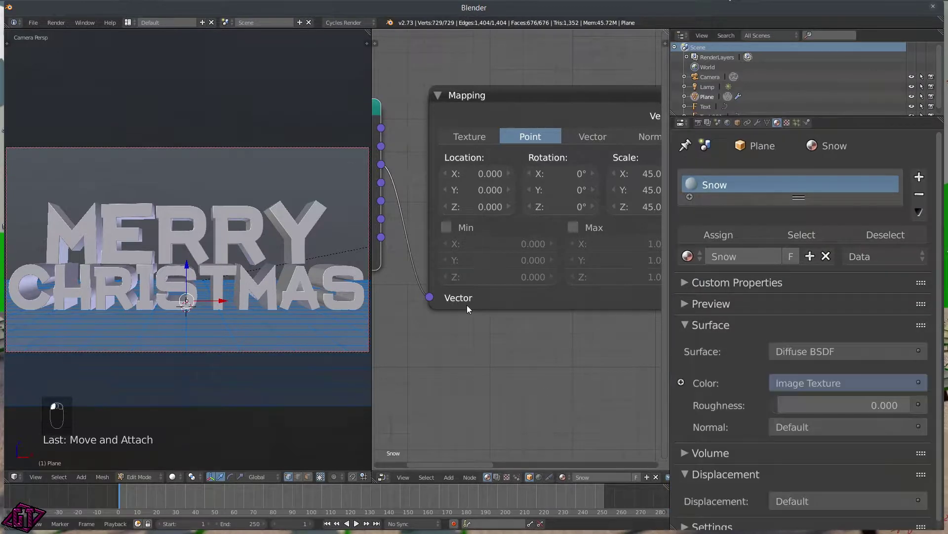
pyautogui.moveTo(503, 365); pyautogui.dragTo(447, 367, button='middle')
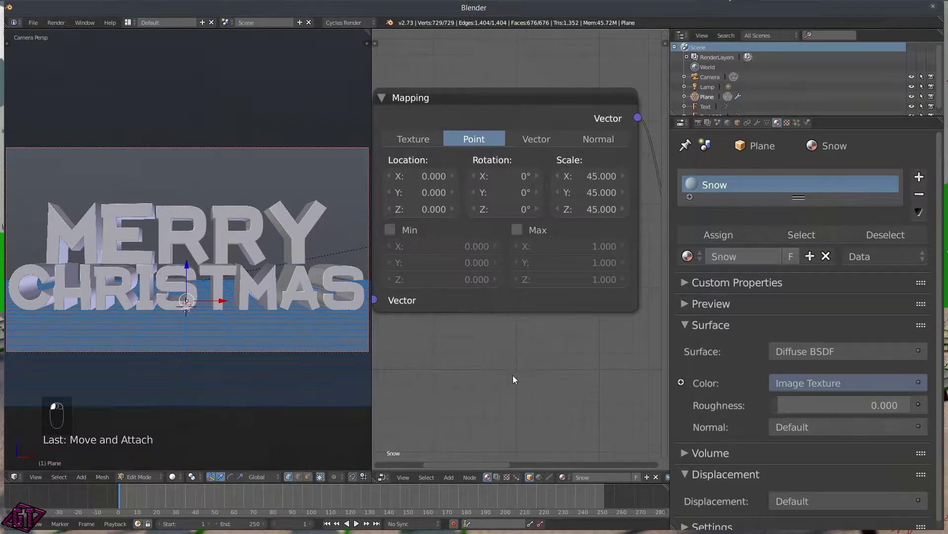
pyautogui.press('z')
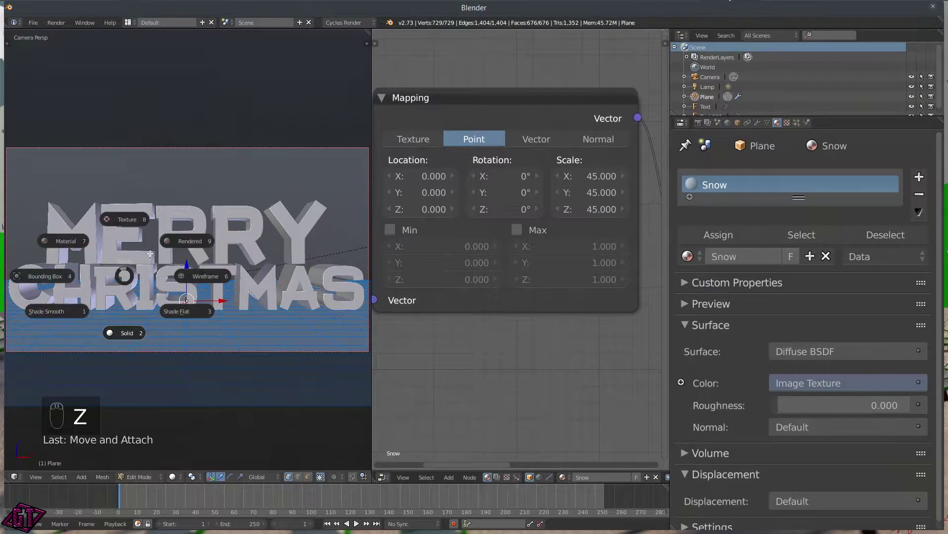
pyautogui.click(190, 237)
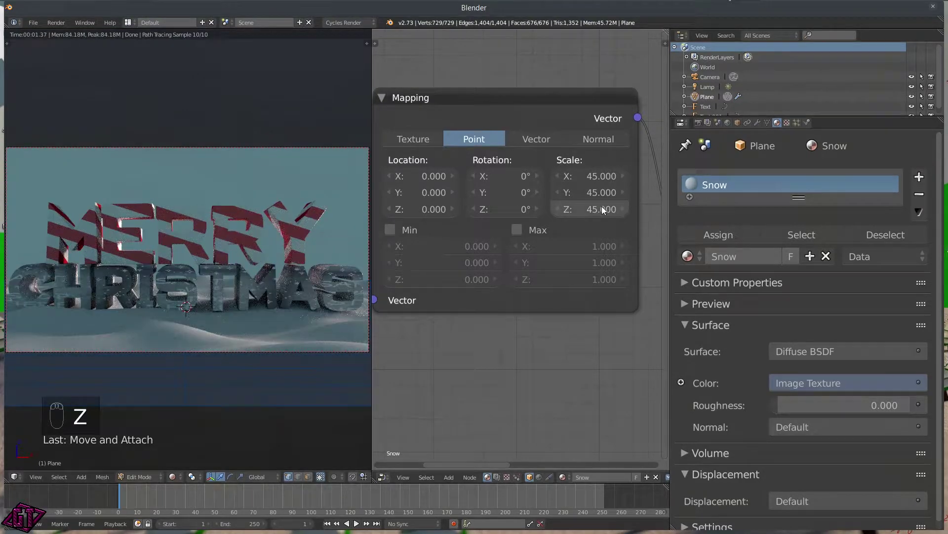
# - Link the Image Texture node's Color output to the Material Output's Displacement input
pyautogui.scroll(-4, 552, 238)
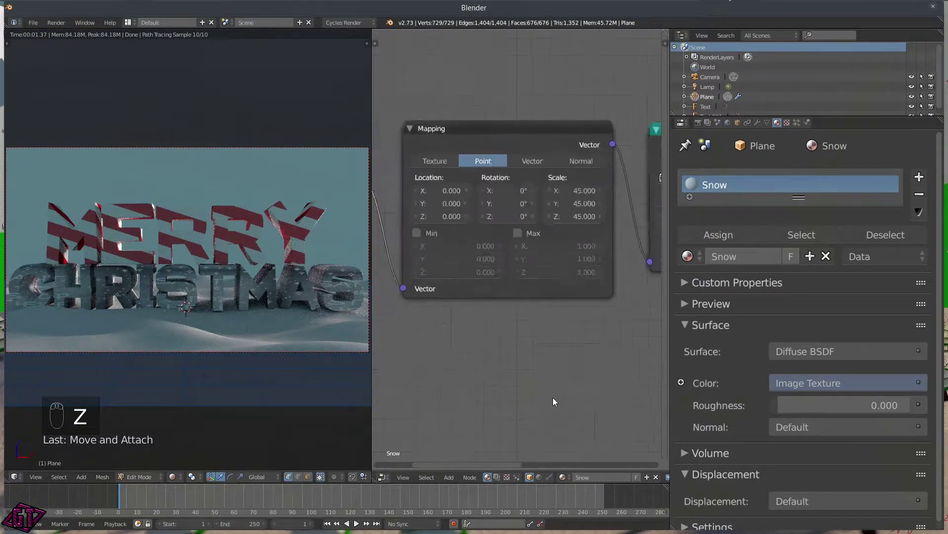
pyautogui.moveTo(532, 349); pyautogui.dragTo(383, 341, button='middle')
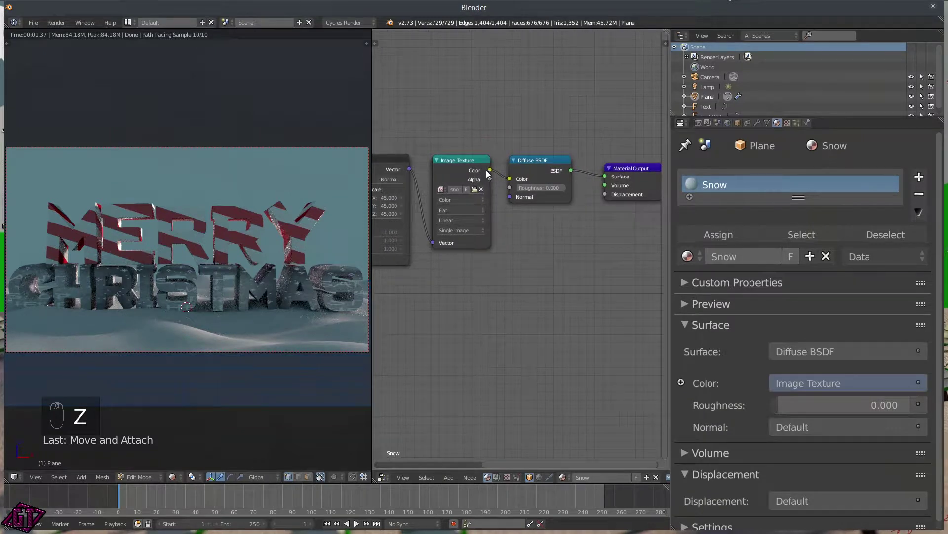
pyautogui.moveTo(489, 171); pyautogui.dragTo(606, 195)
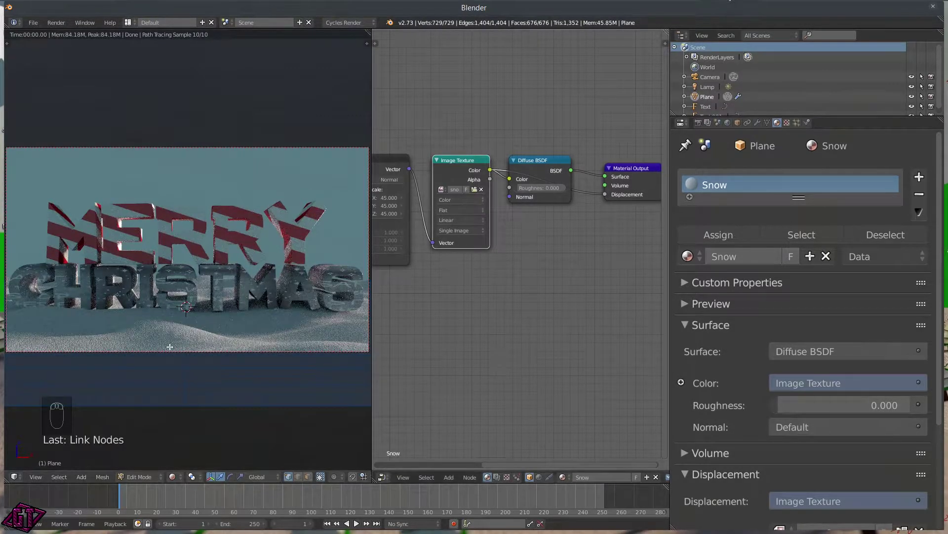
pyautogui.scroll(5, 228, 426)
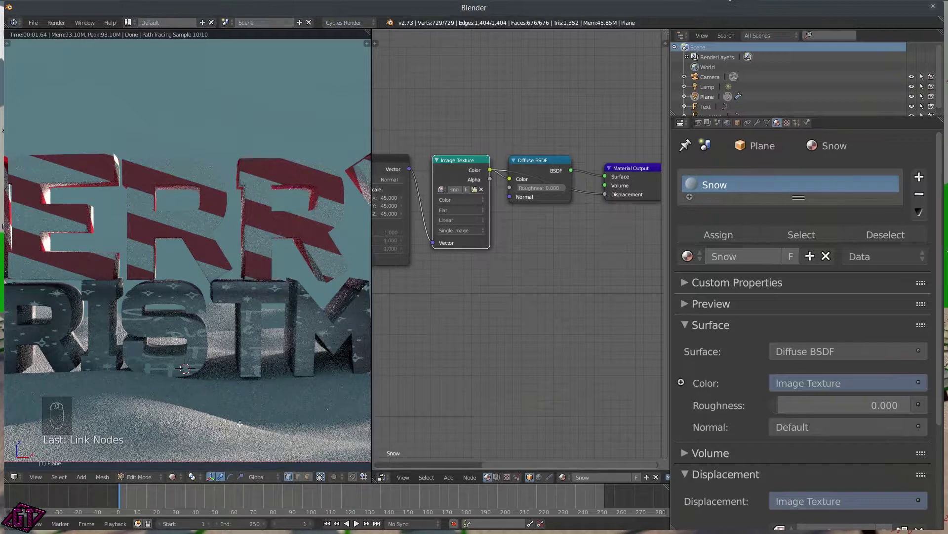
# - Set the Mapping node's scale to 55 on X, Y and Z
pyautogui.moveTo(476, 300); pyautogui.dragTo(644, 302, button='middle')
pyautogui.click(548, 198)
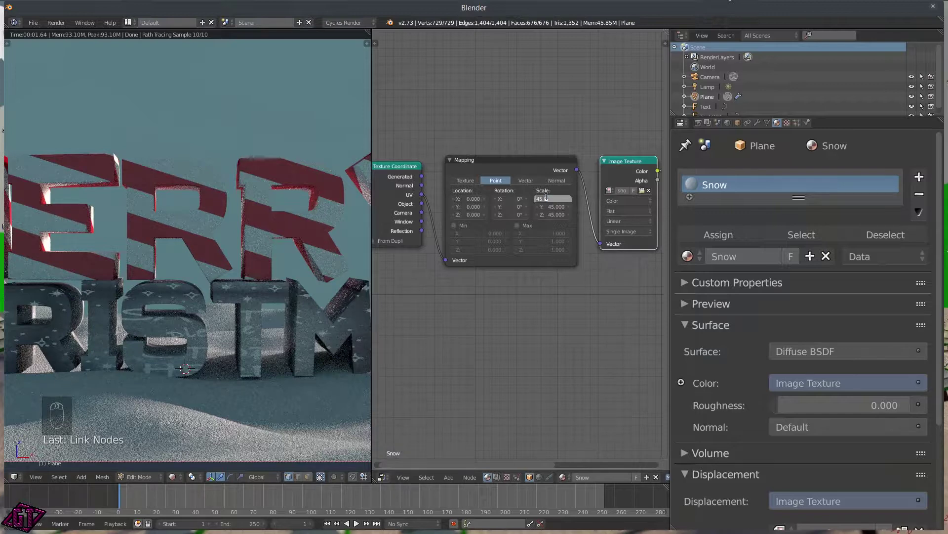
pyautogui.write('55')
pyautogui.press('Return')
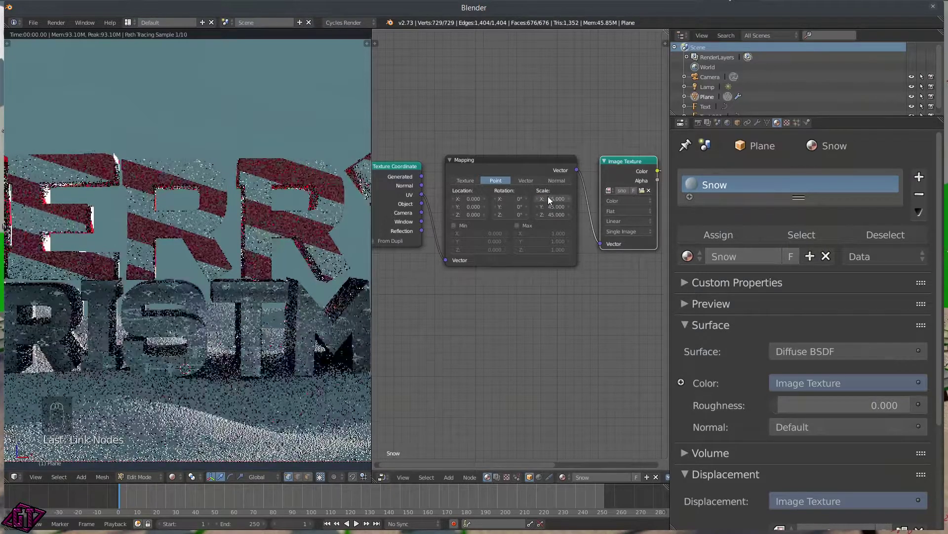
pyautogui.click(554, 214)
pyautogui.write('55')
pyautogui.press('Return')
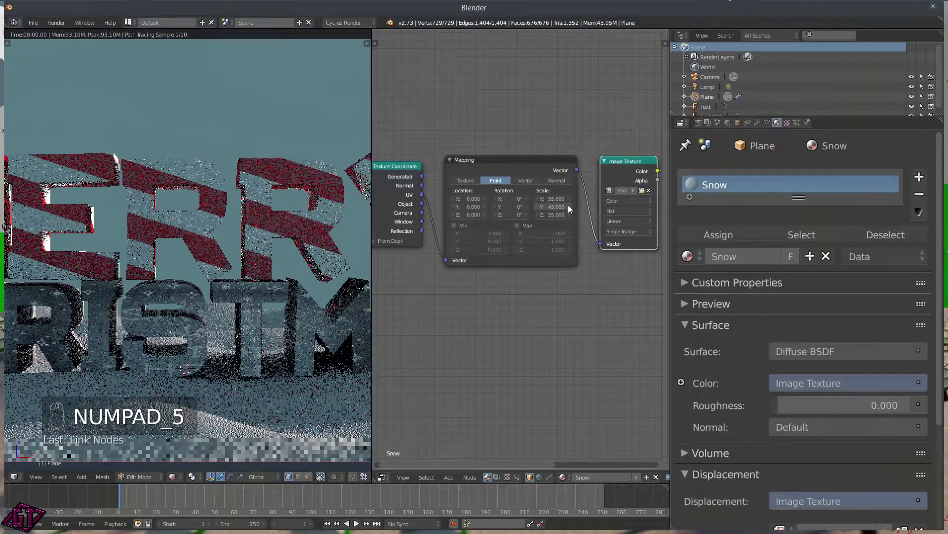
pyautogui.click(555, 207)
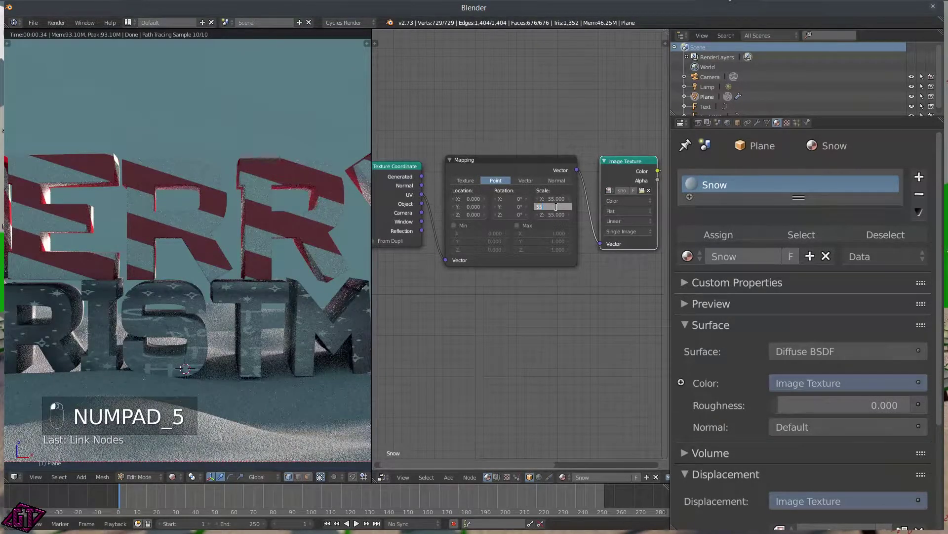
pyautogui.write('55')
pyautogui.press('Return')
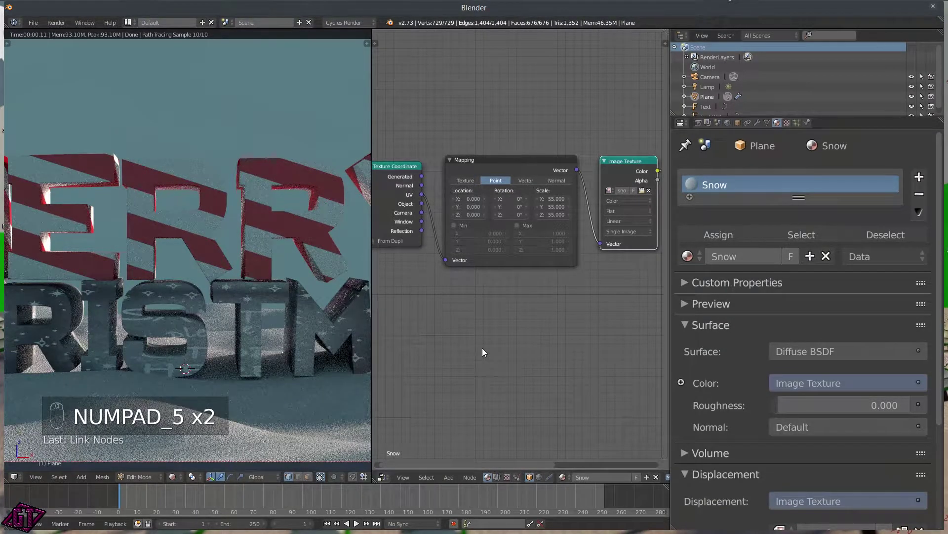
# - Switch the Node Editor area to the UV/Image Editor
pyautogui.click(387, 478)
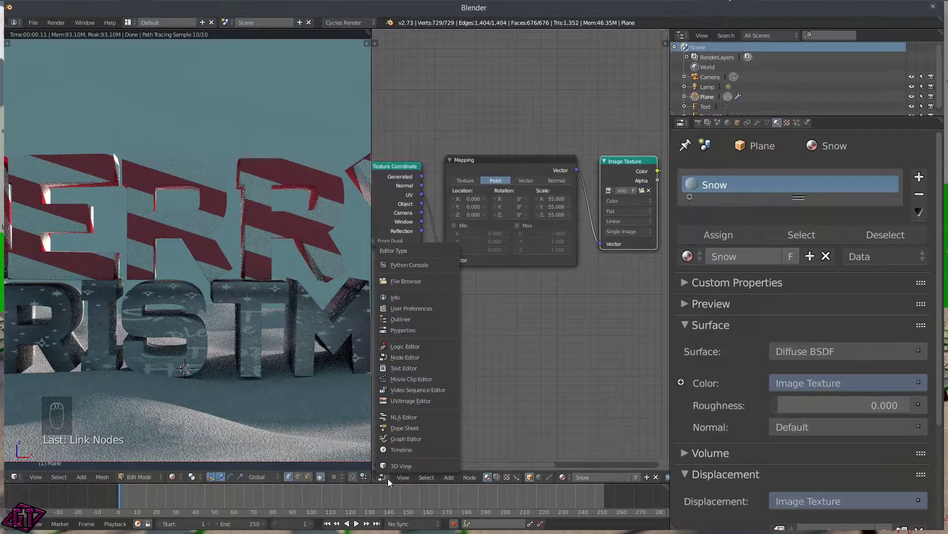
pyautogui.click(402, 400)
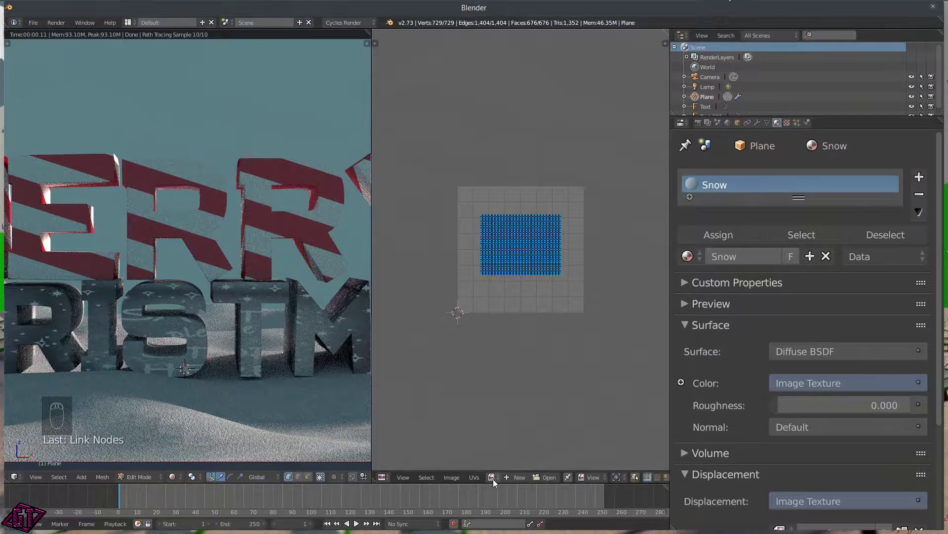
pyautogui.press('s')
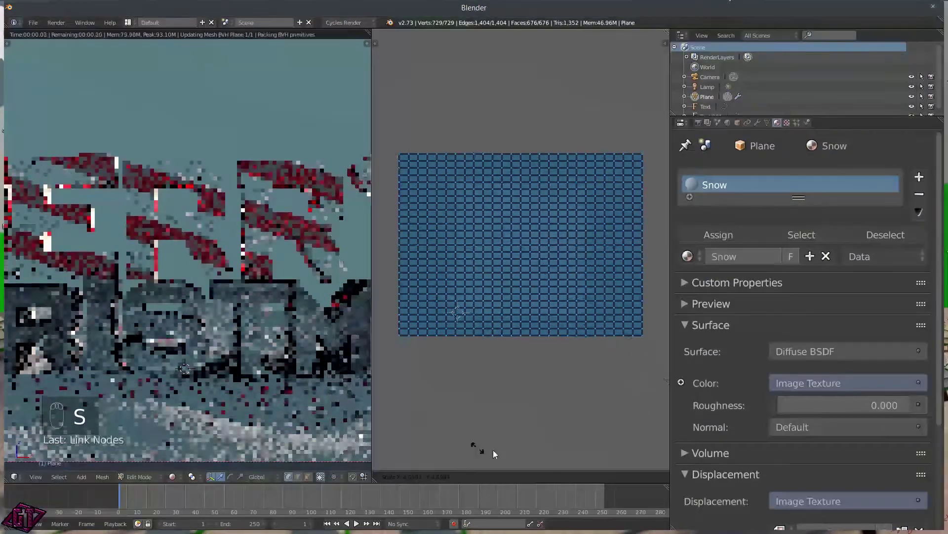
pyautogui.click(429, 49)
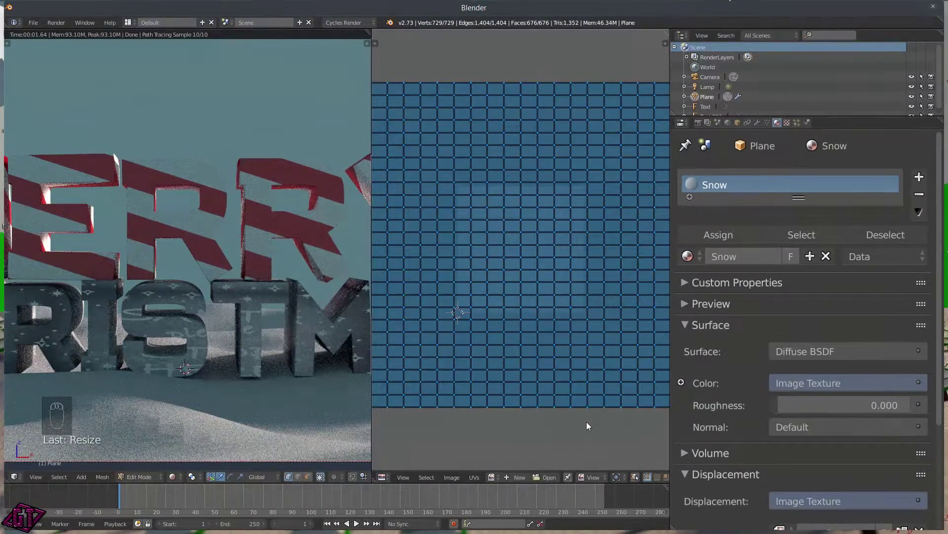
pyautogui.hotkey('ctrl', 'z')
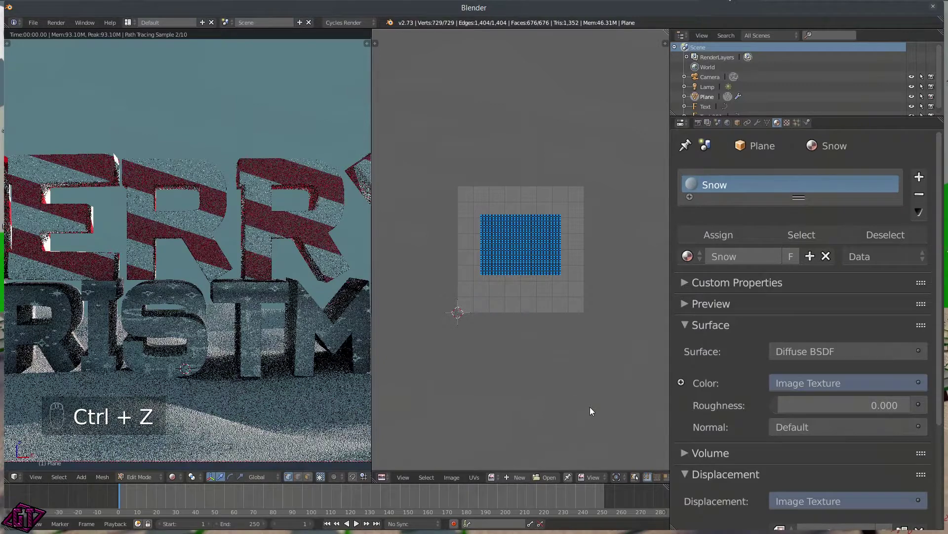
# - Scale up the plane's UV layout until it spans nearly the full width of the UV square
pyautogui.press('s')
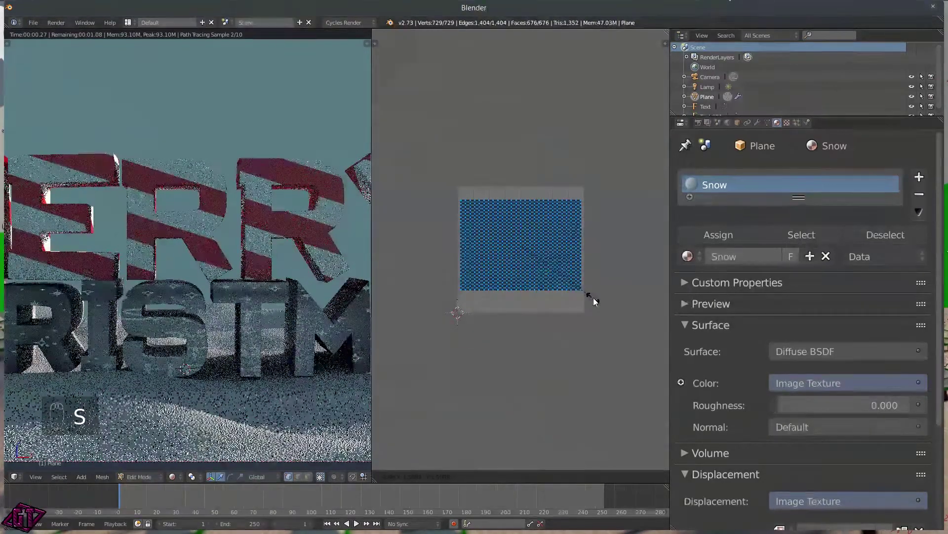
pyautogui.click(593, 298)
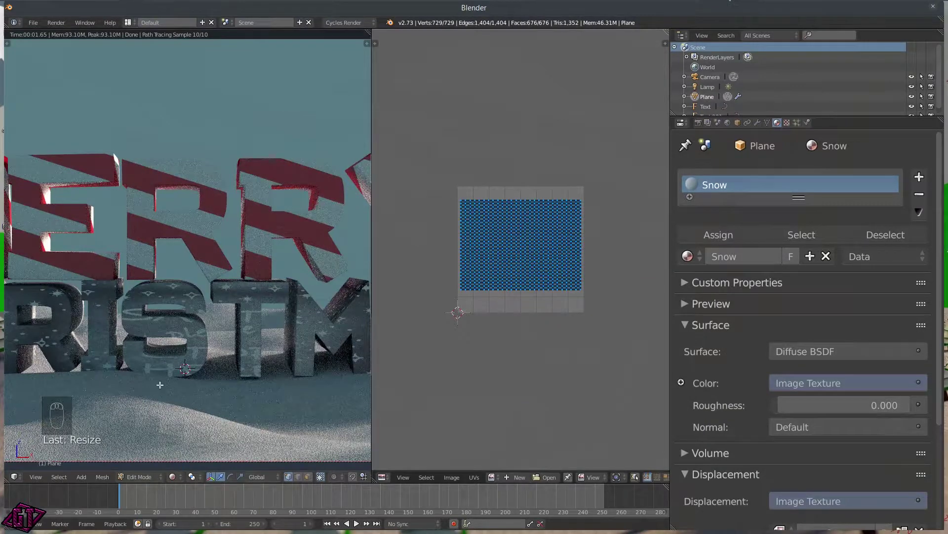
pyautogui.scroll(-3, 212, 385)
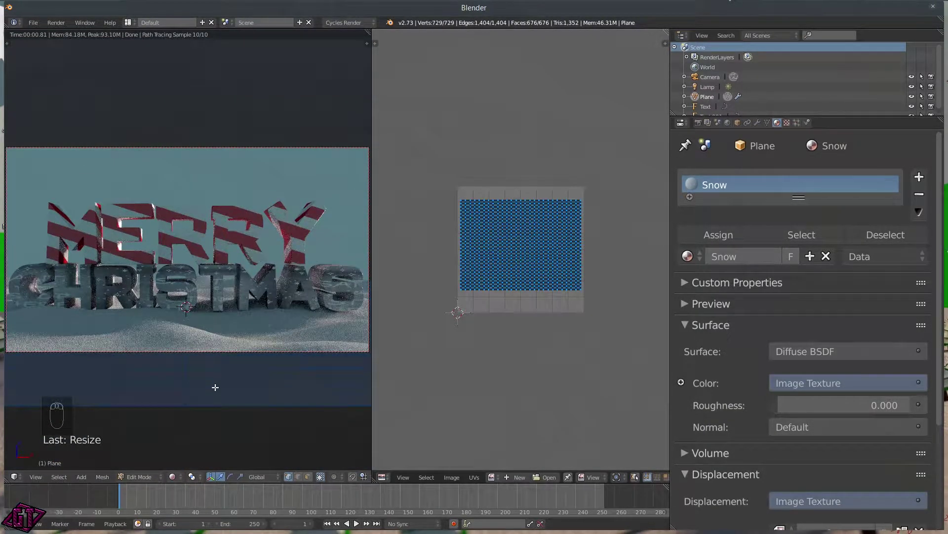
# - Return the camera view to Solid shading and widen it, narrowing the UV/Image Editor
pyautogui.middleClick(215, 387)
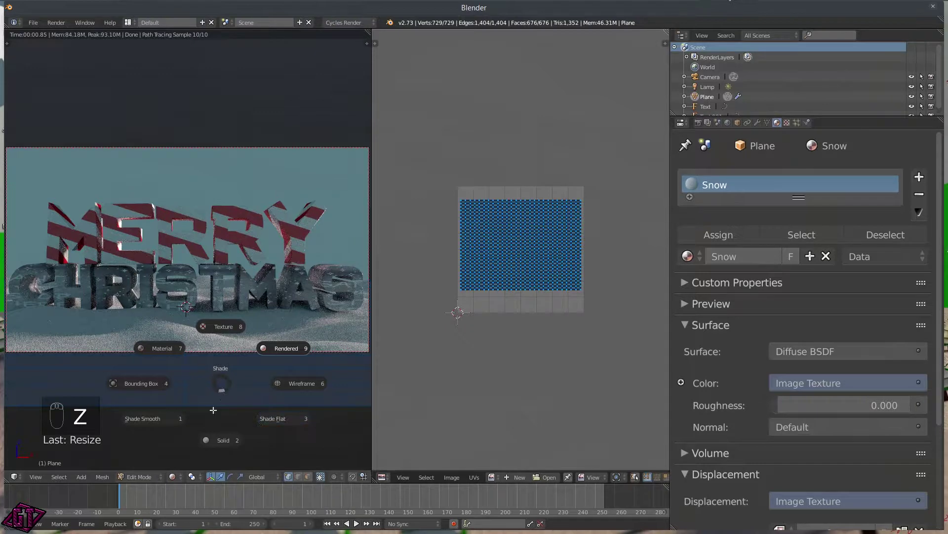
pyautogui.click(222, 439)
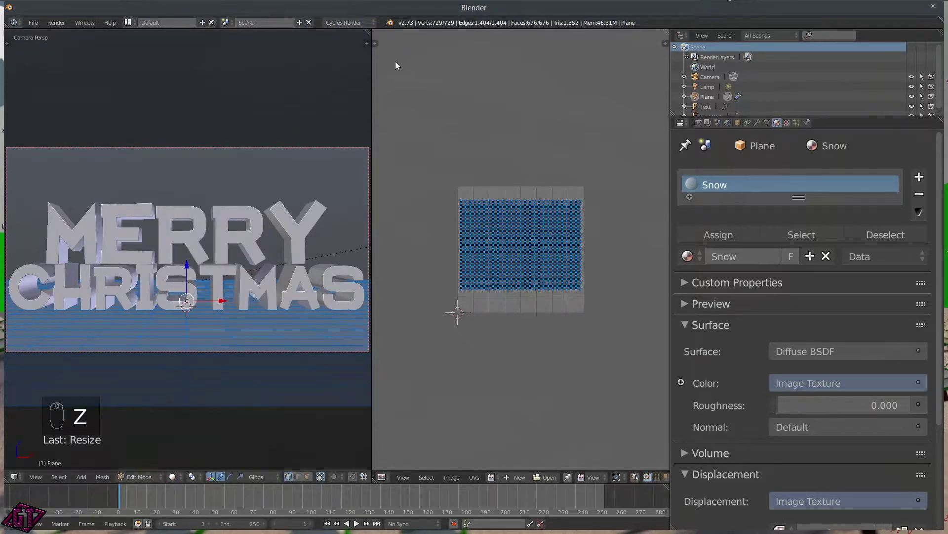
pyautogui.moveTo(372, 109); pyautogui.dragTo(565, 103)
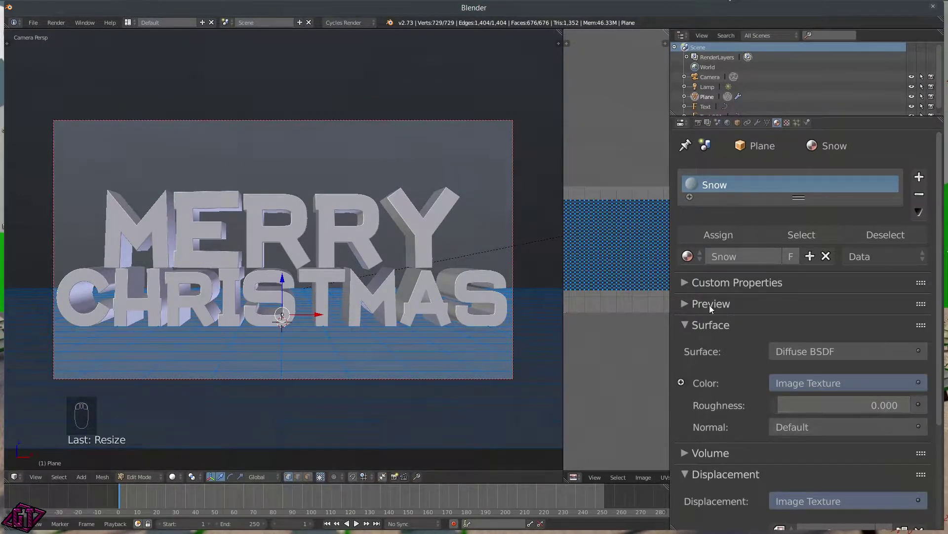
# - Collapse the Snow material's Surface and Displacement settings and switch the 3D View to the top view
pyautogui.click(690, 323)
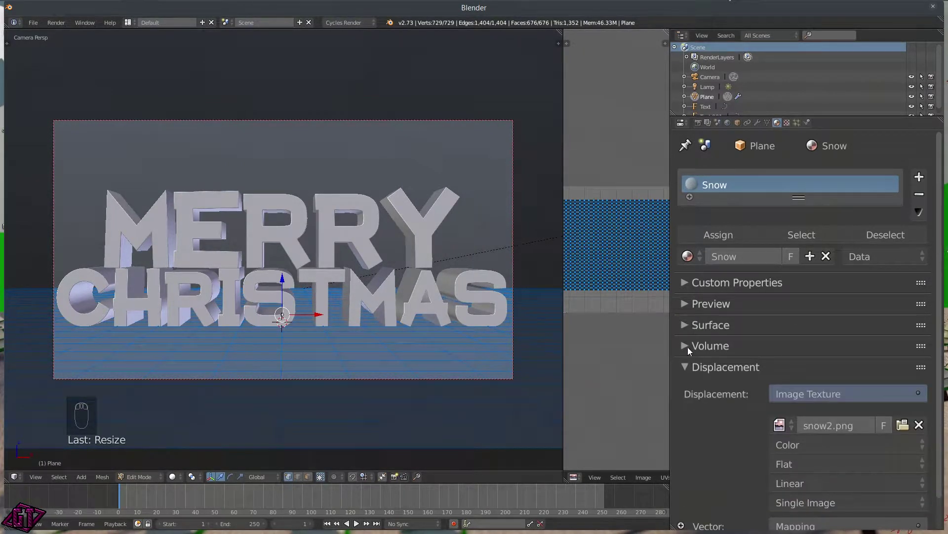
pyautogui.click(684, 368)
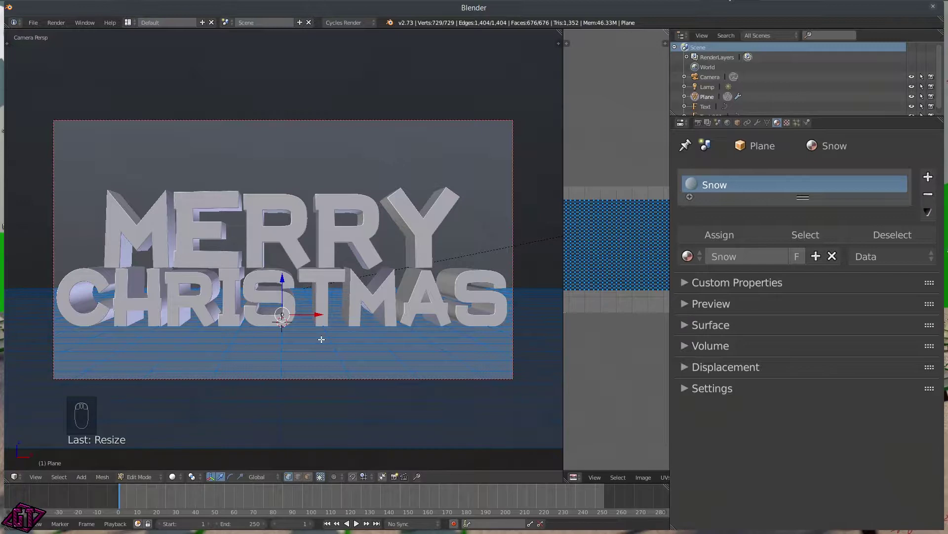
pyautogui.press('q')
pyautogui.click(317, 281)
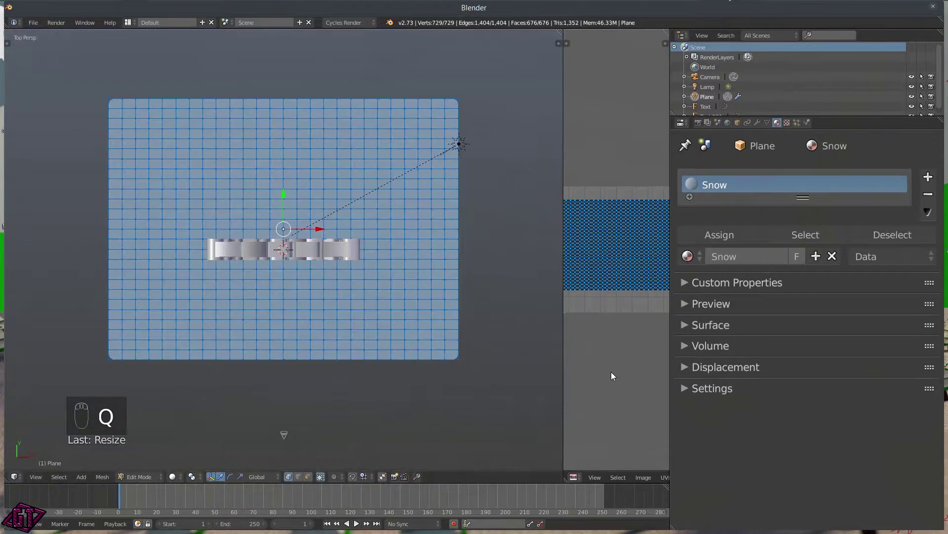
# - Assign the existing Snow image to the plane's UV layout in the UV/Image Editor
pyautogui.scroll(-3, 615, 391)
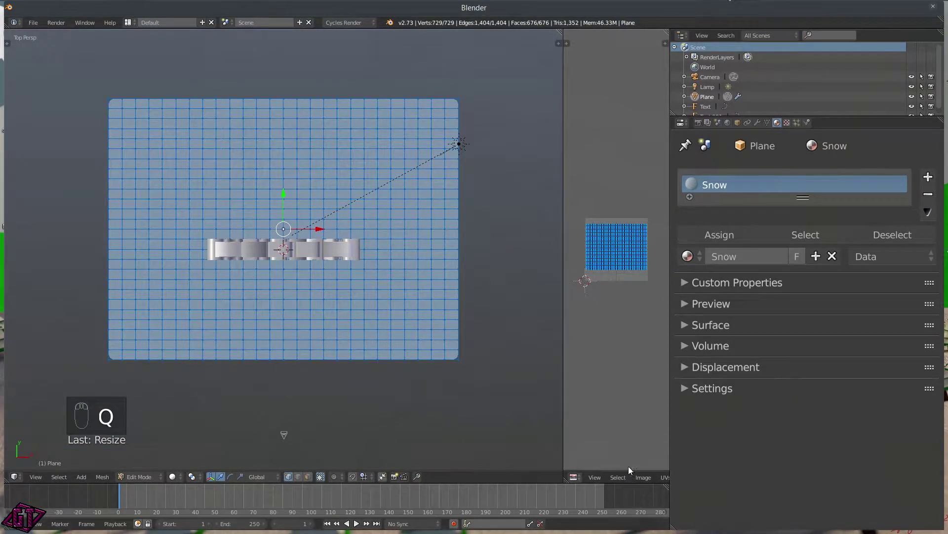
pyautogui.moveTo(641, 477); pyautogui.dragTo(611, 477, button='middle')
pyautogui.click(596, 476)
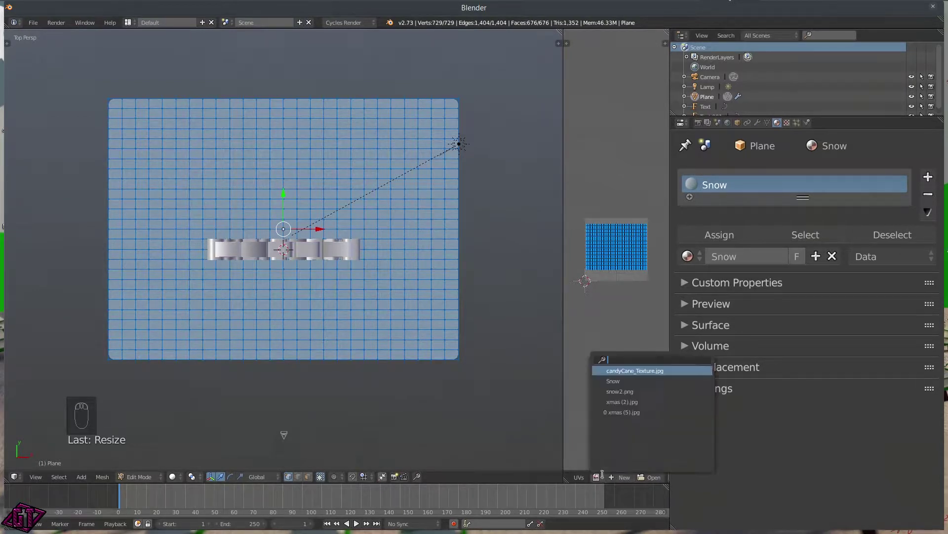
pyautogui.click(613, 381)
pyautogui.scroll(-3, 627, 296)
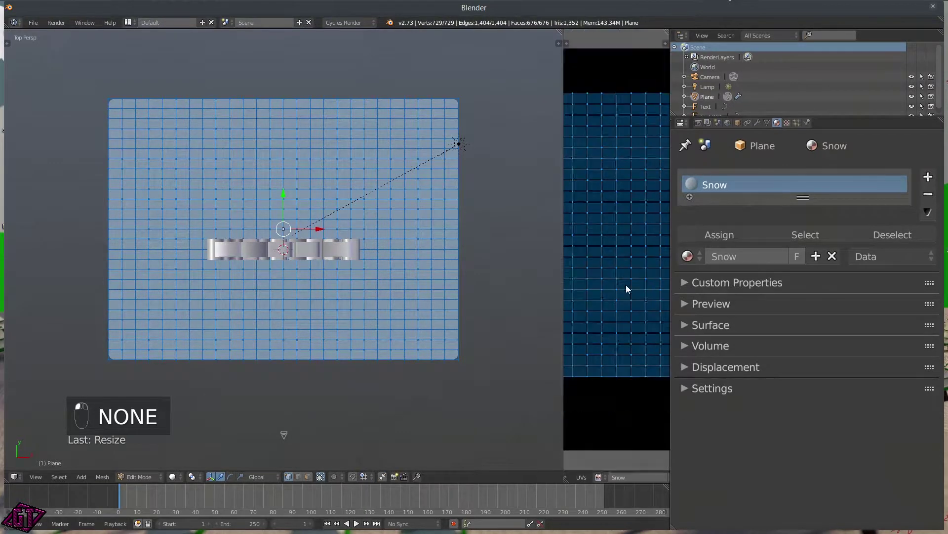
pyautogui.moveTo(629, 304); pyautogui.dragTo(637, 332, button='middle')
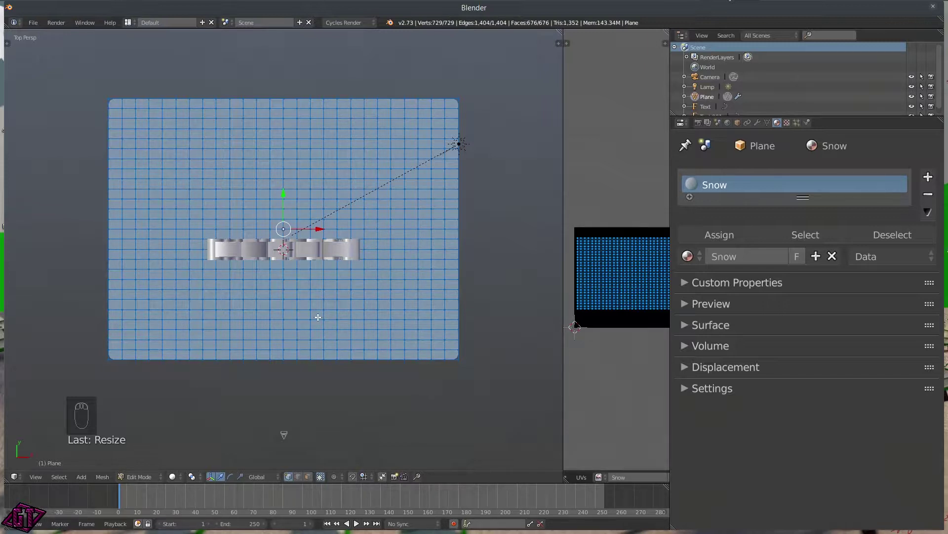
# - Switch the ground plane from Edit Mode to Texture Paint mode
pyautogui.press('Tab')
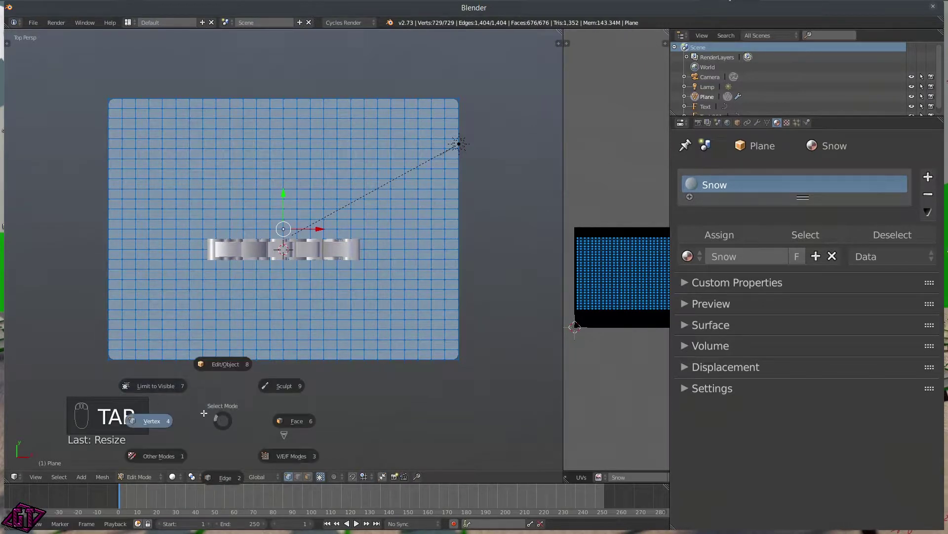
pyautogui.click(173, 456)
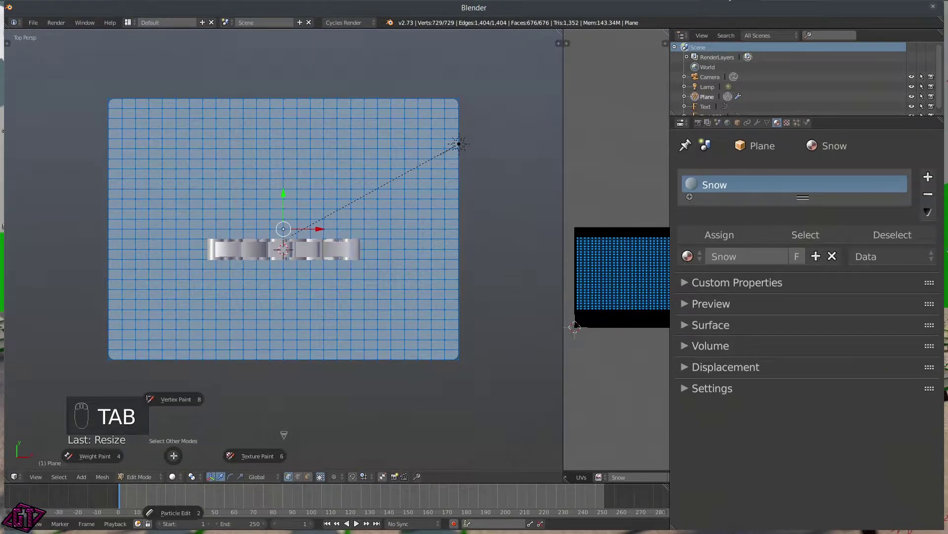
pyautogui.click(255, 454)
pyautogui.scroll(2, 417, 284)
pyautogui.scroll(-3, 444, 356)
pyautogui.scroll(4, 438, 359)
pyautogui.scroll(-1, 437, 359)
# - Create a new image texture for the TexDraw brush and assign snow2.png to it
pyautogui.click(787, 123)
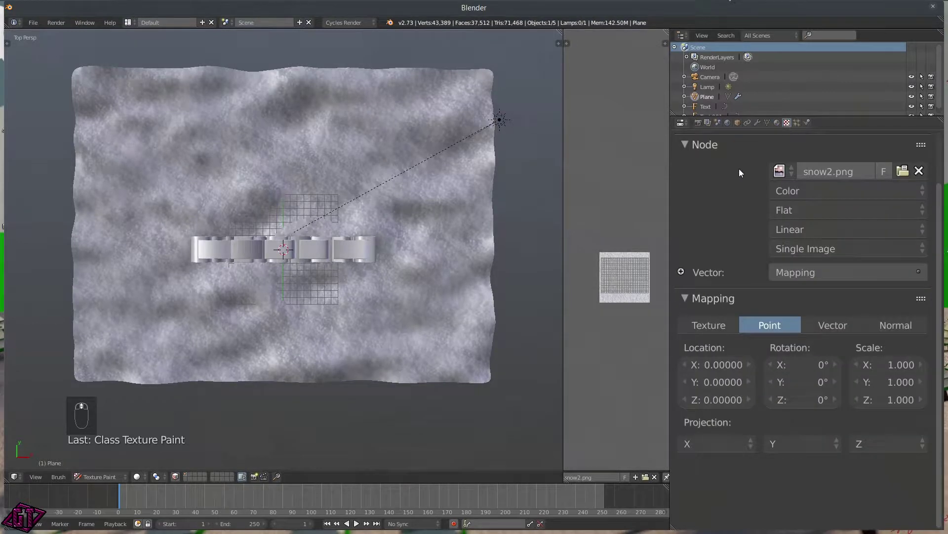
pyautogui.click(690, 144)
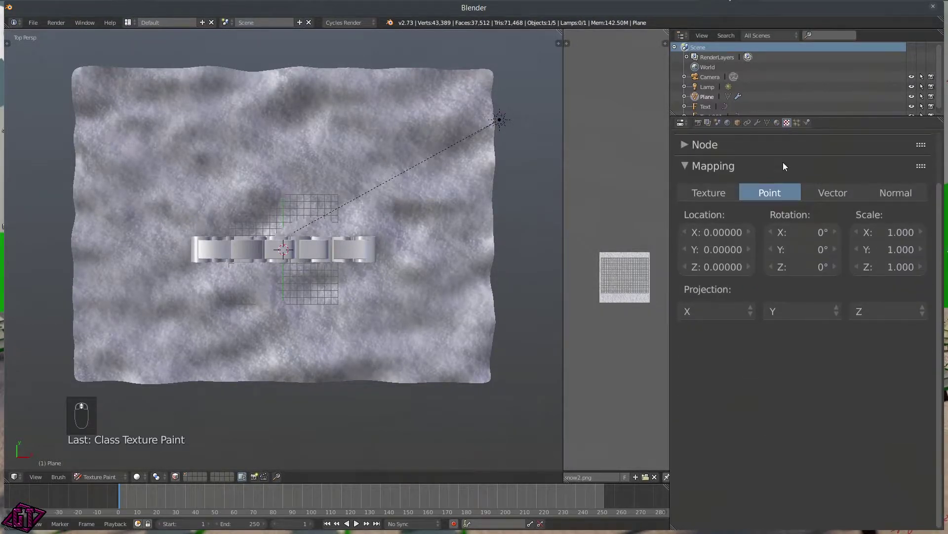
pyautogui.click(688, 178)
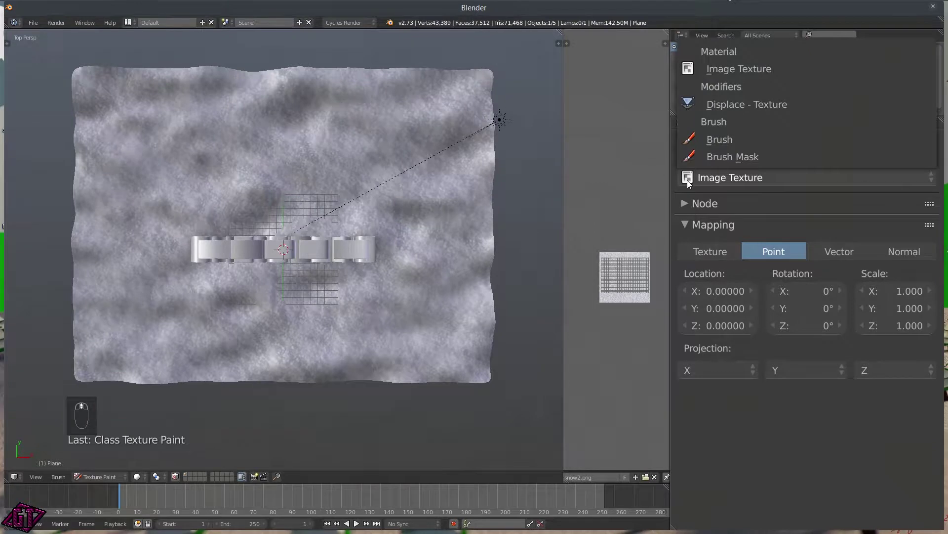
pyautogui.click(730, 139)
pyautogui.click(780, 207)
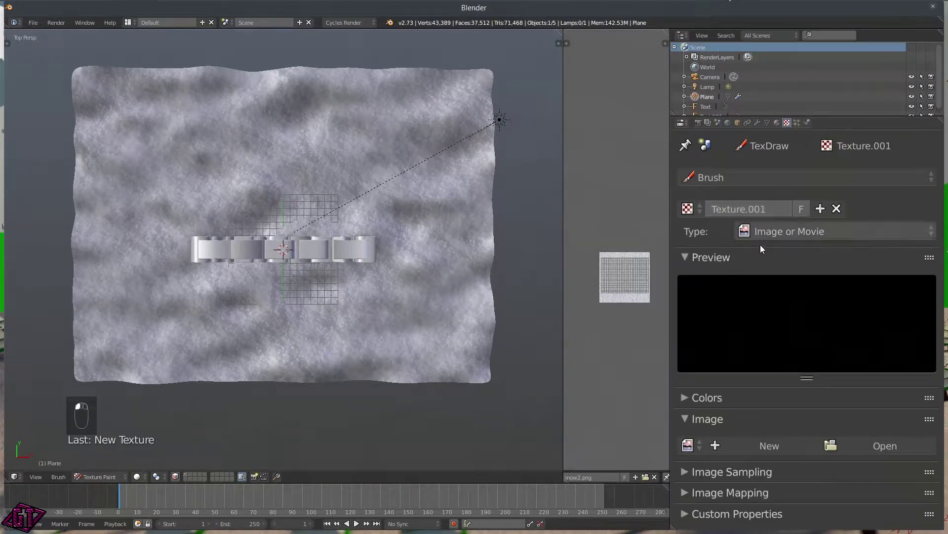
pyautogui.click(689, 446)
pyautogui.click(726, 291)
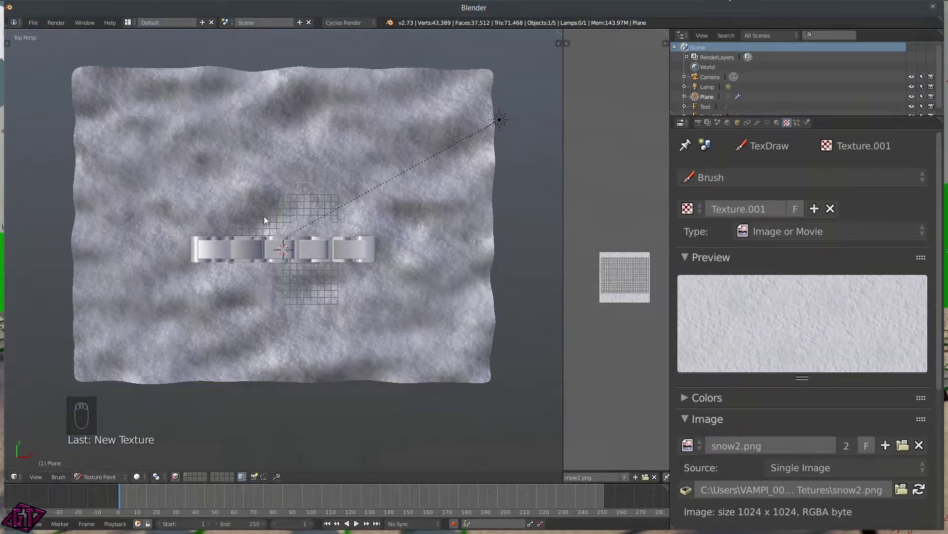
# - Examine the TexDraw brush's texture, stroke and falloff curve settings in the 3D View
pyautogui.press('t')
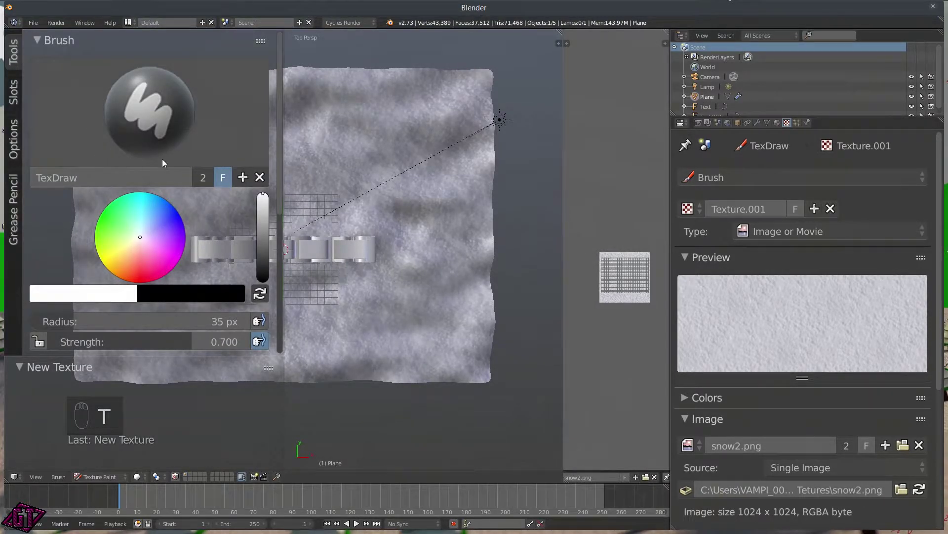
pyautogui.moveTo(277, 169); pyautogui.dragTo(295, 325)
pyautogui.click(38, 235)
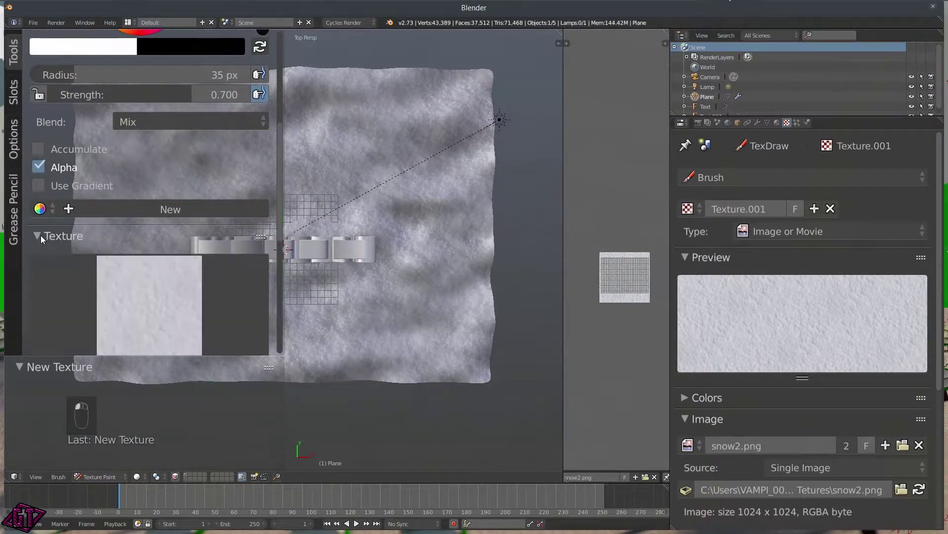
pyautogui.scroll(-5, 43, 237)
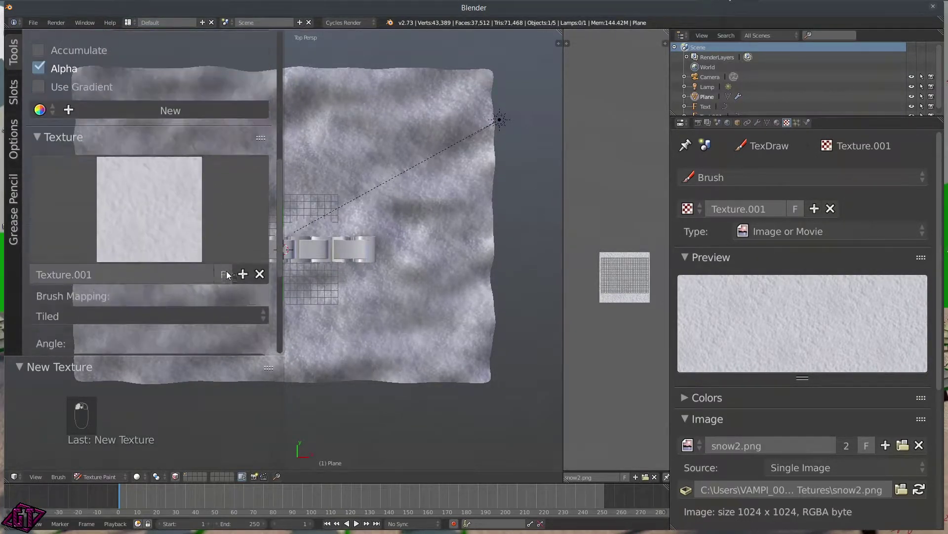
pyautogui.click(37, 137)
pyautogui.click(37, 181)
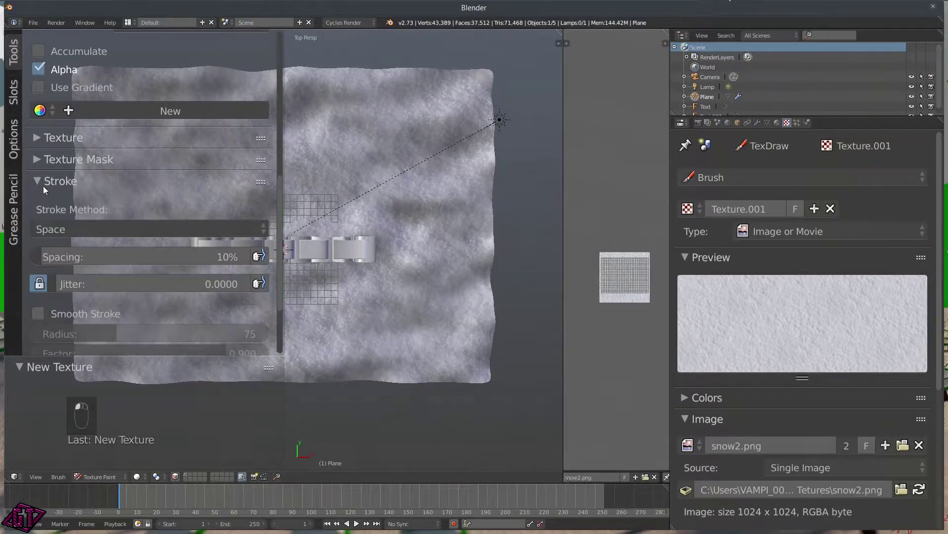
pyautogui.scroll(-4, 162, 235)
pyautogui.click(34, 97)
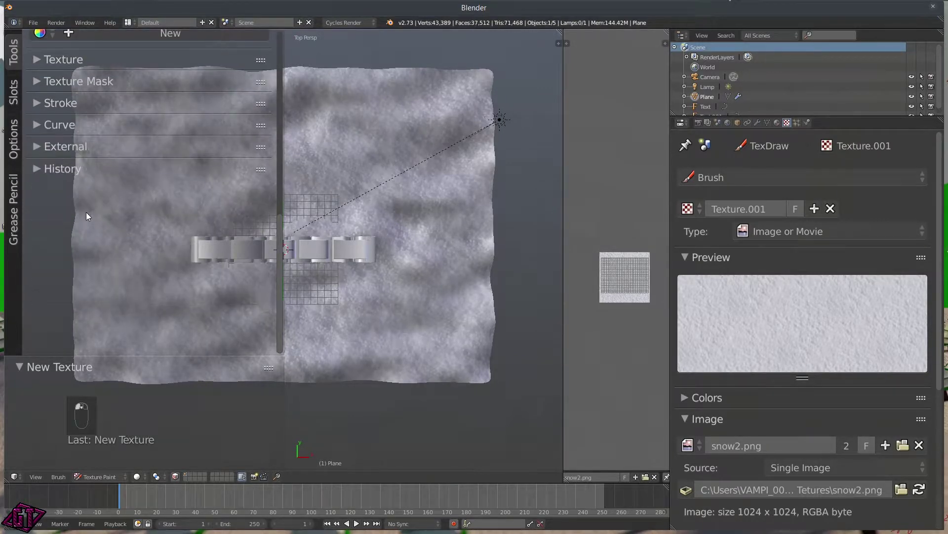
pyautogui.click(40, 126)
pyautogui.scroll(-2, 95, 282)
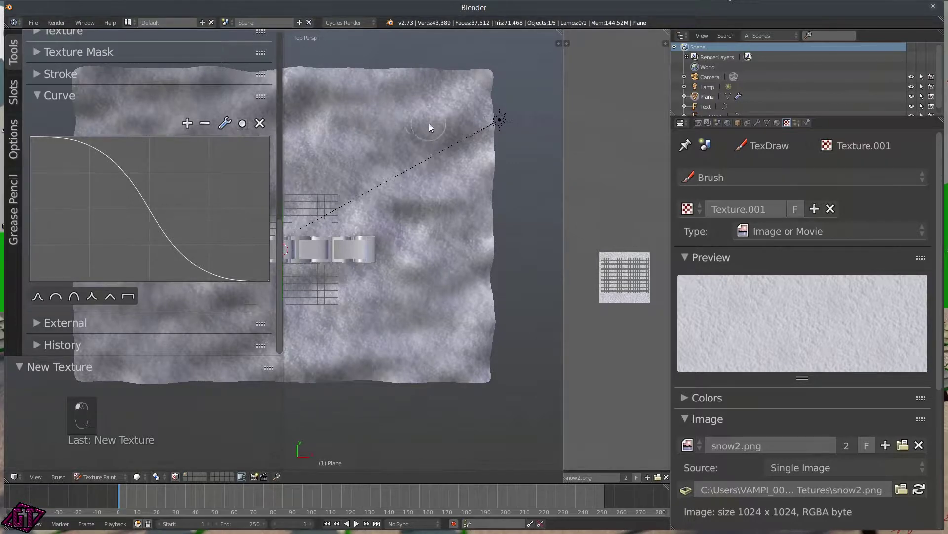
pyautogui.press('t')
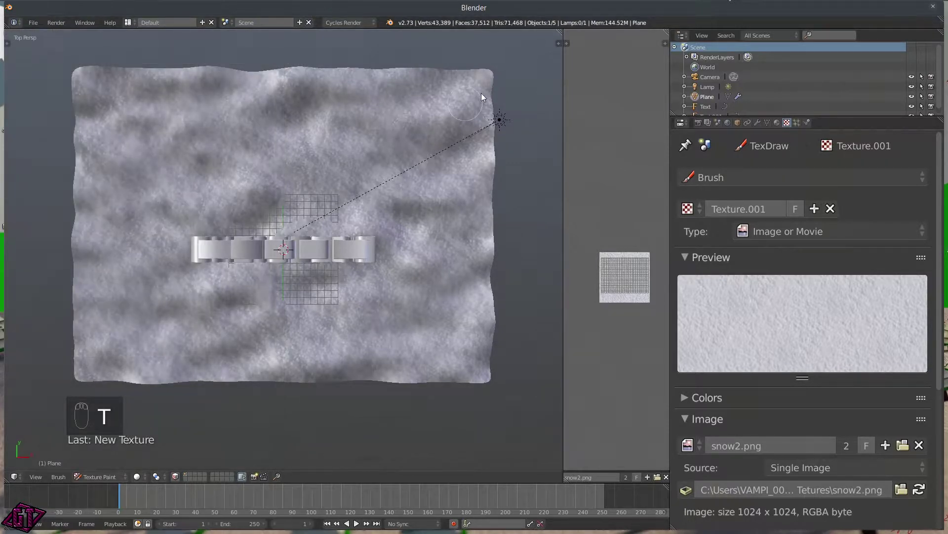
# - Show the Snow image instead of snow2.png in the UV/Image Editor
pyautogui.scroll(2, 483, 74)
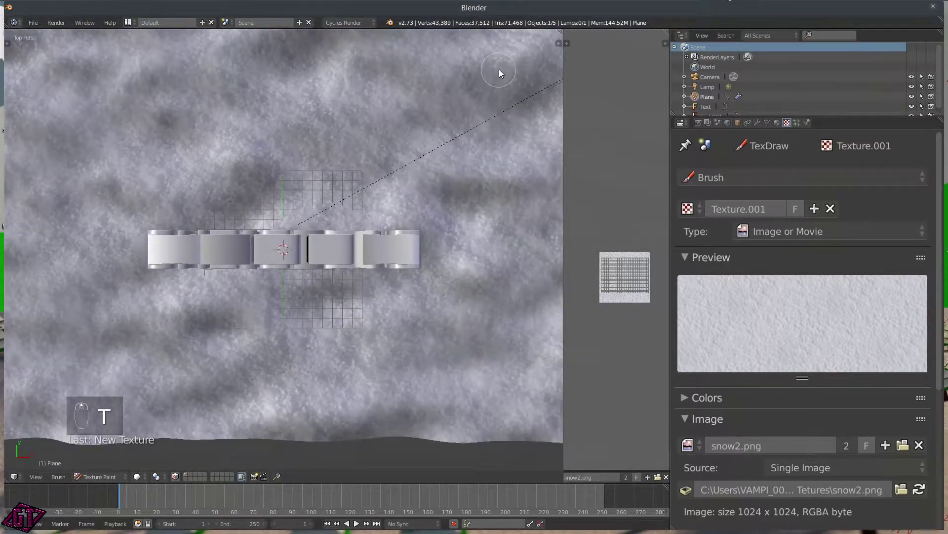
pyautogui.scroll(-2, 499, 69)
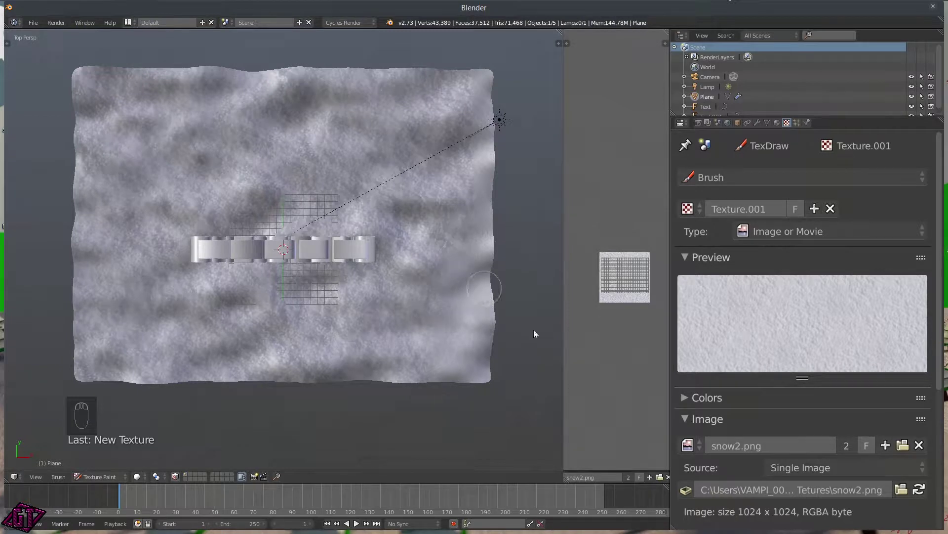
pyautogui.scroll(-3, 616, 348)
pyautogui.scroll(4, 616, 346)
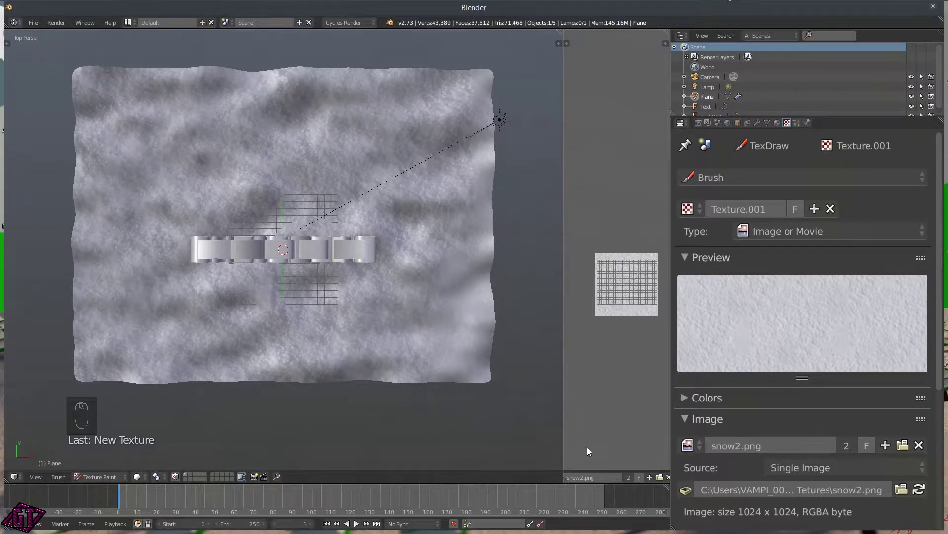
pyautogui.moveTo(575, 478); pyautogui.dragTo(601, 477, button='middle')
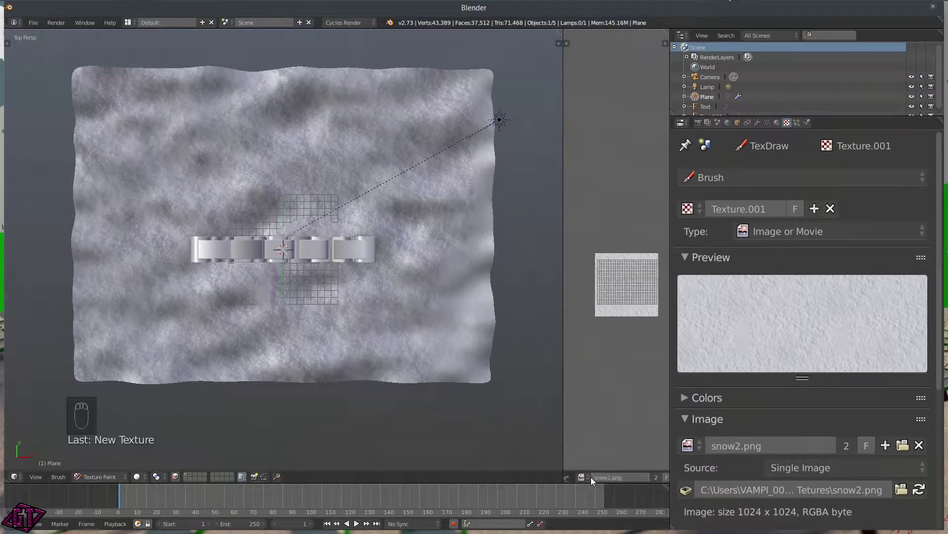
pyautogui.click(582, 477)
pyautogui.click(600, 380)
# - Set the UV/Image Editor to Paint mode for the Snow image
pyautogui.scroll(-4, 619, 316)
pyautogui.moveTo(623, 295); pyautogui.dragTo(620, 372, button='middle')
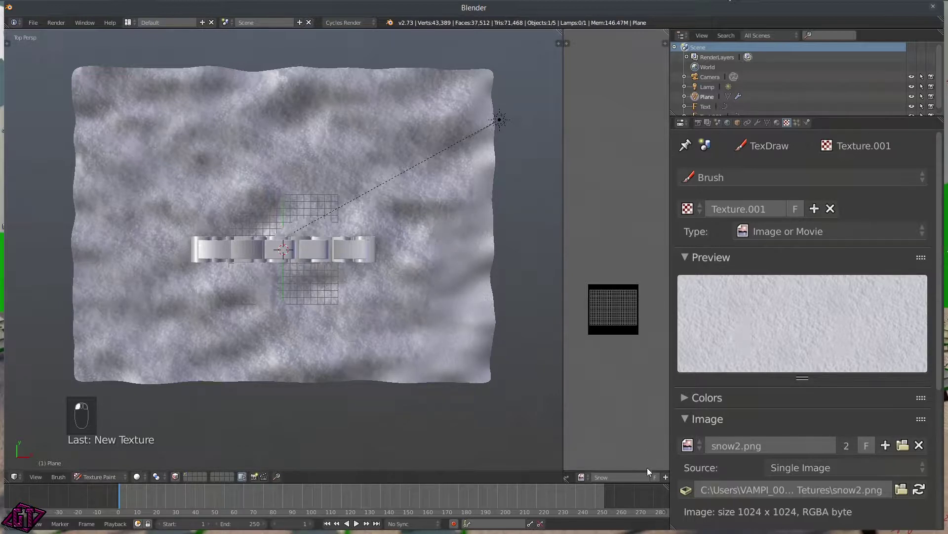
pyautogui.scroll(-5, 653, 478)
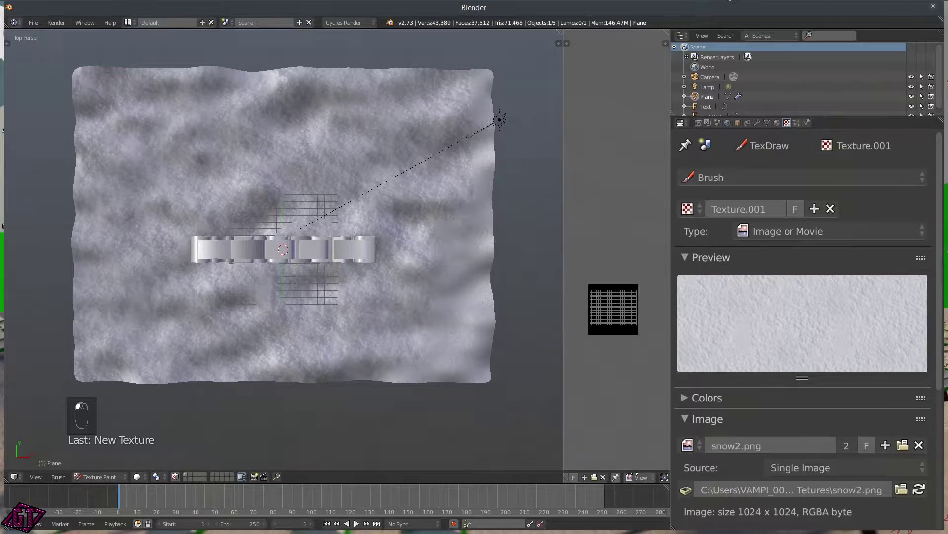
pyautogui.click(638, 474)
pyautogui.click(642, 454)
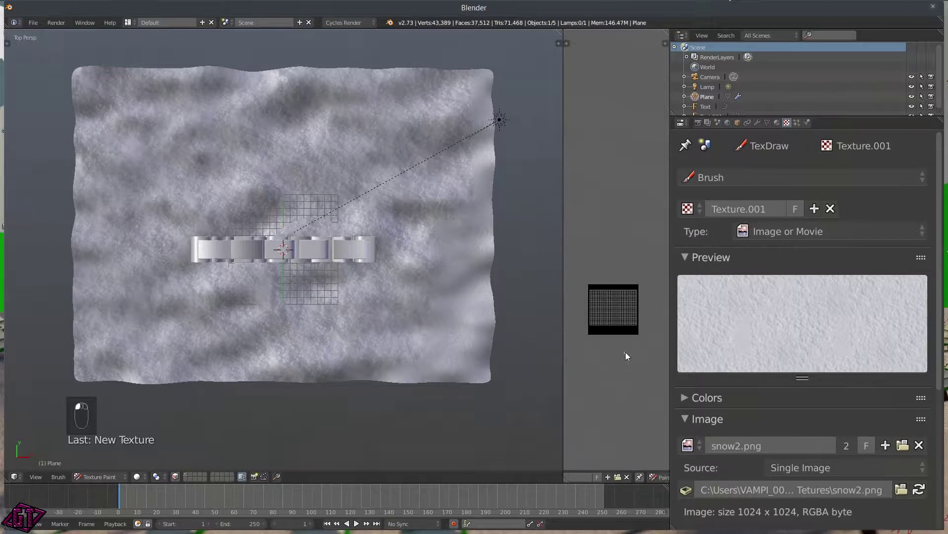
# - Paint narrow vertical strokes along the upper right edge of the Snow image in the UV/Image Editor
pyautogui.scroll(5, 627, 346)
pyautogui.moveTo(634, 390); pyautogui.dragTo(580, 251, button='middle')
pyautogui.scroll(3, 615, 274)
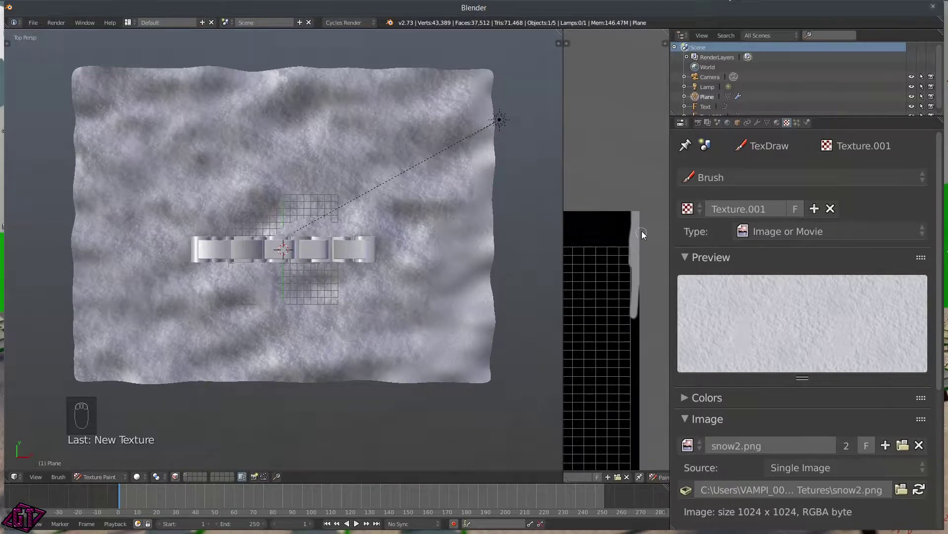
pyautogui.moveTo(633, 251)
pyautogui.mouseDown()
pyautogui.moveTo(627, 344)
pyautogui.moveTo(627, 245)
pyautogui.mouseUp()
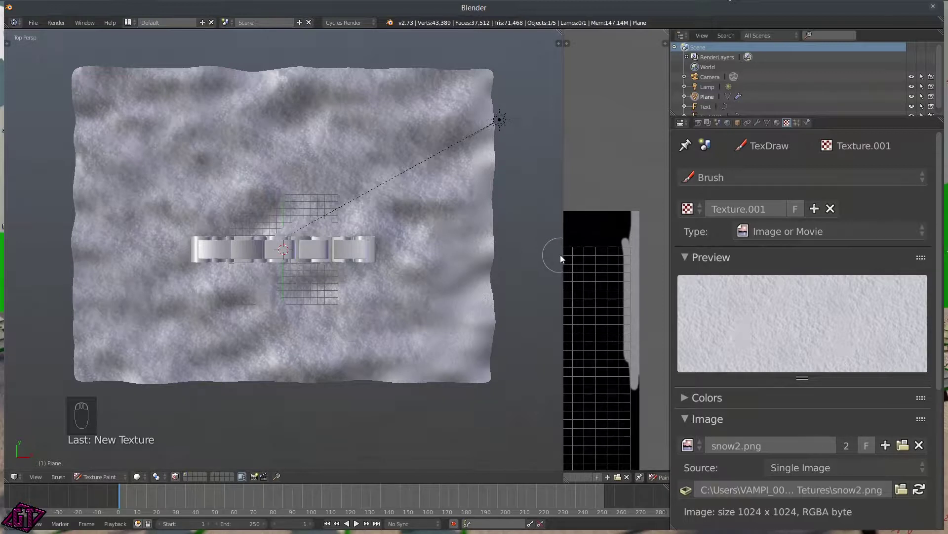
# - Open the Snow material's nodes in a widened Node Editor and assign the Snow image to the Image Texture node
pyautogui.moveTo(563, 257); pyautogui.dragTo(385, 263)
pyautogui.moveTo(404, 477); pyautogui.dragTo(509, 487, button='middle')
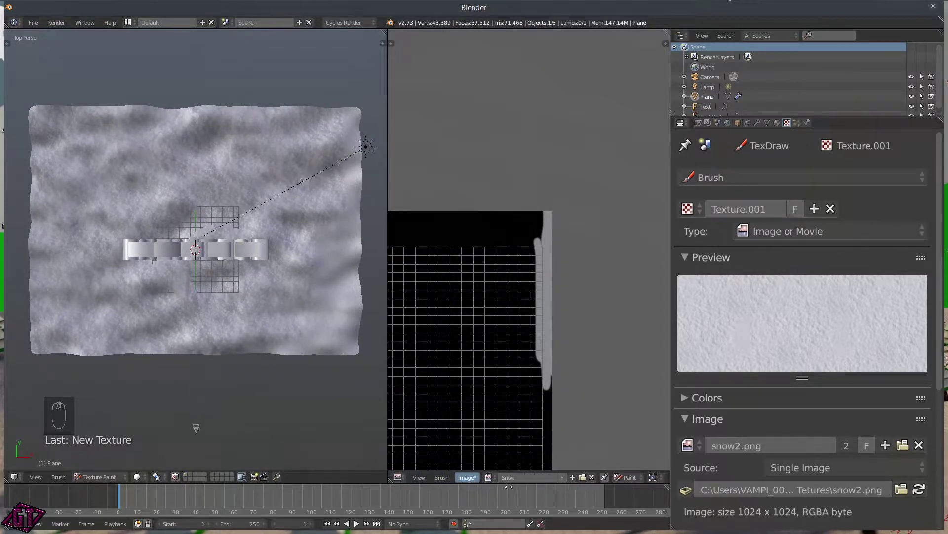
pyautogui.click(397, 477)
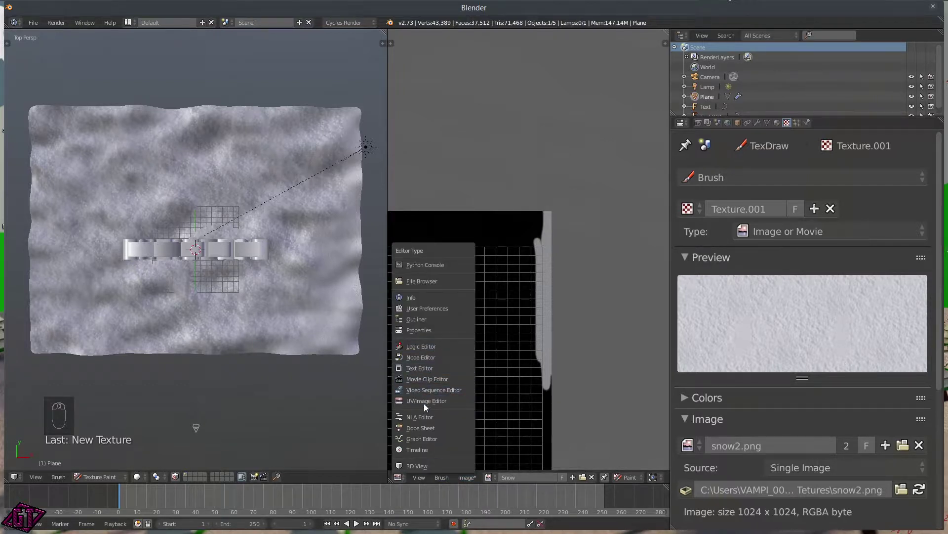
pyautogui.click(423, 360)
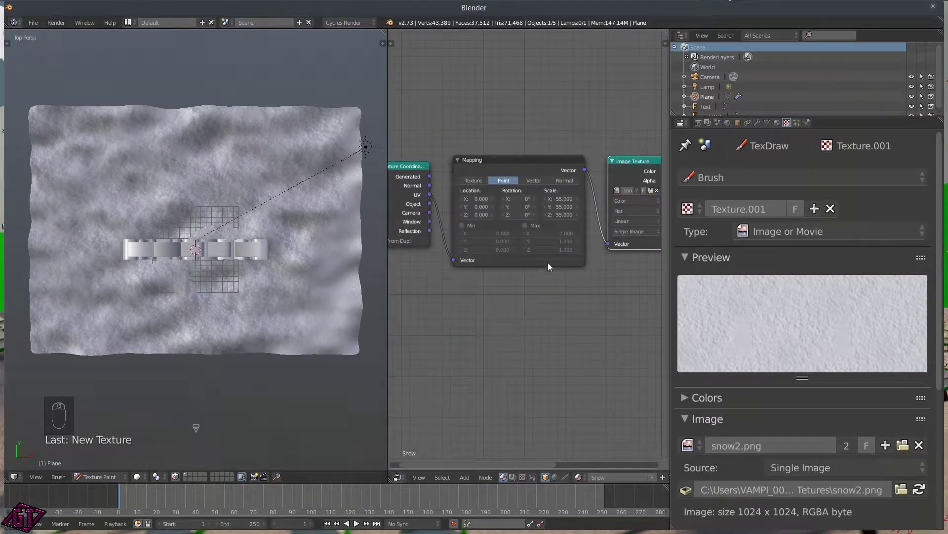
pyautogui.moveTo(586, 305); pyautogui.dragTo(516, 298, button='middle')
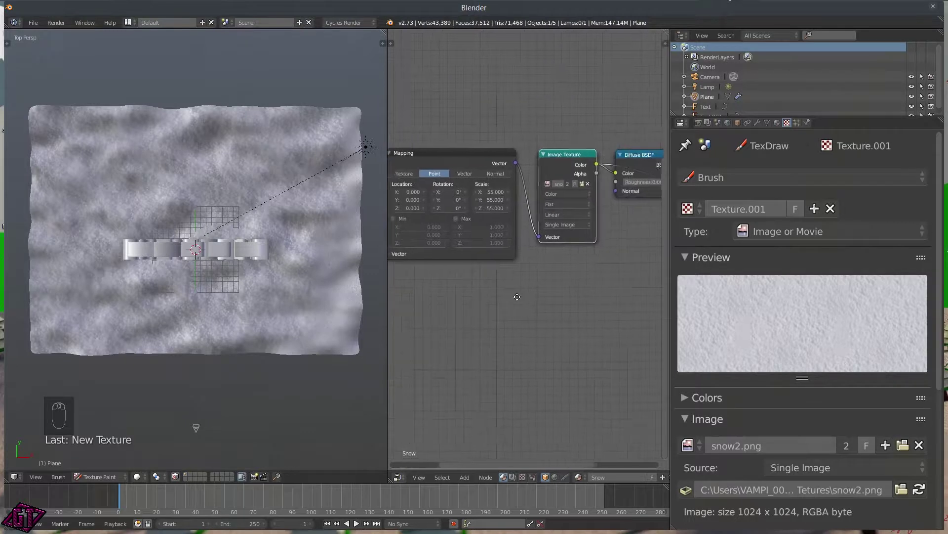
pyautogui.click(546, 183)
pyautogui.click(568, 204)
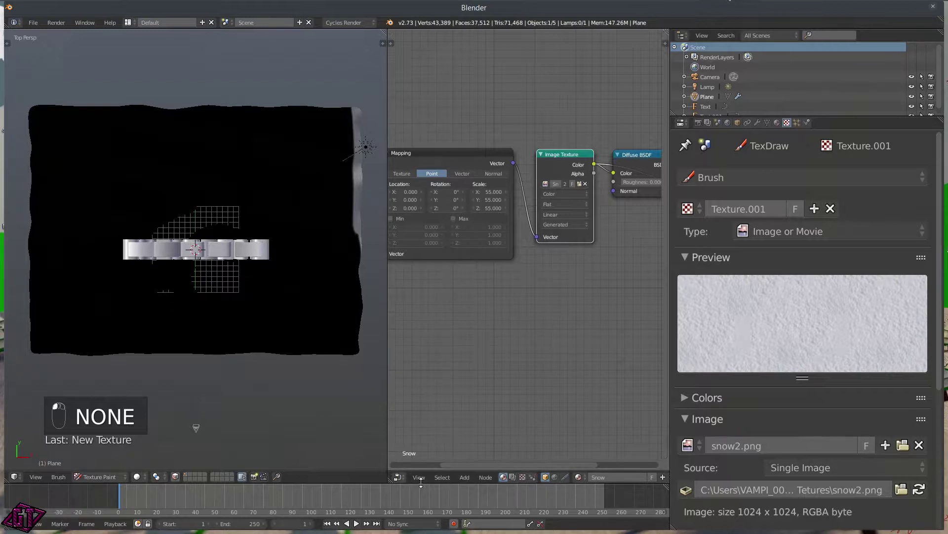
# - Return to the UV/Image Editor and paint more overlapping strokes along the upper right edge of the Snow image
pyautogui.click(399, 477)
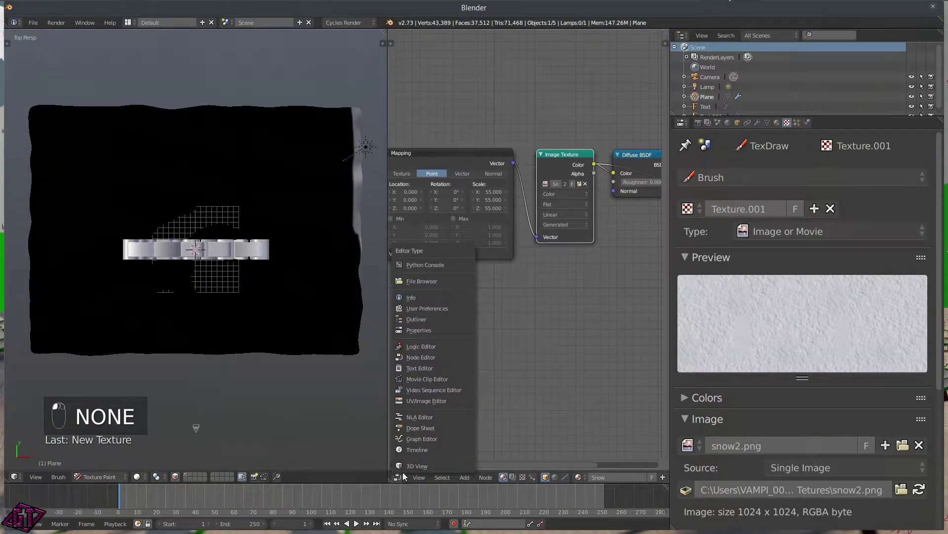
pyautogui.click(413, 401)
pyautogui.scroll(2, 628, 335)
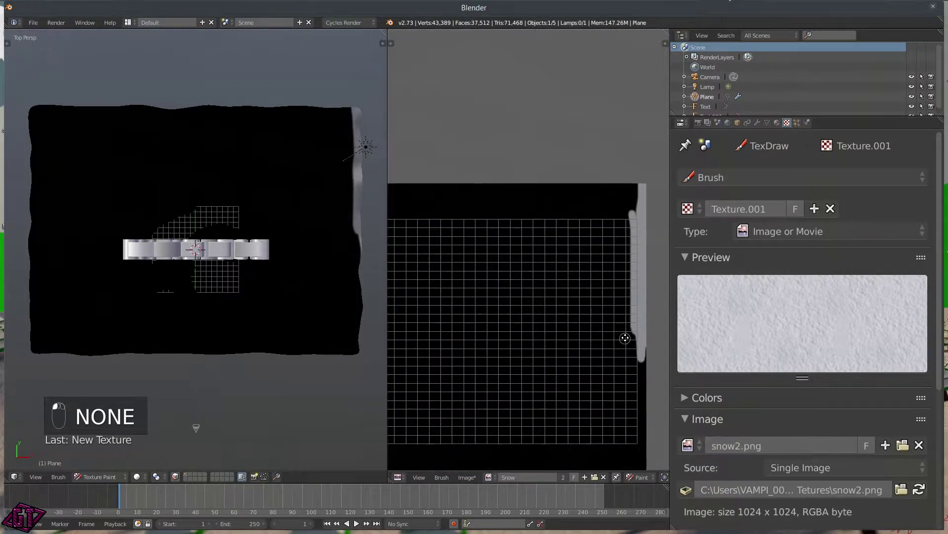
pyautogui.moveTo(627, 335); pyautogui.dragTo(591, 262, button='middle')
pyautogui.scroll(5, 611, 211)
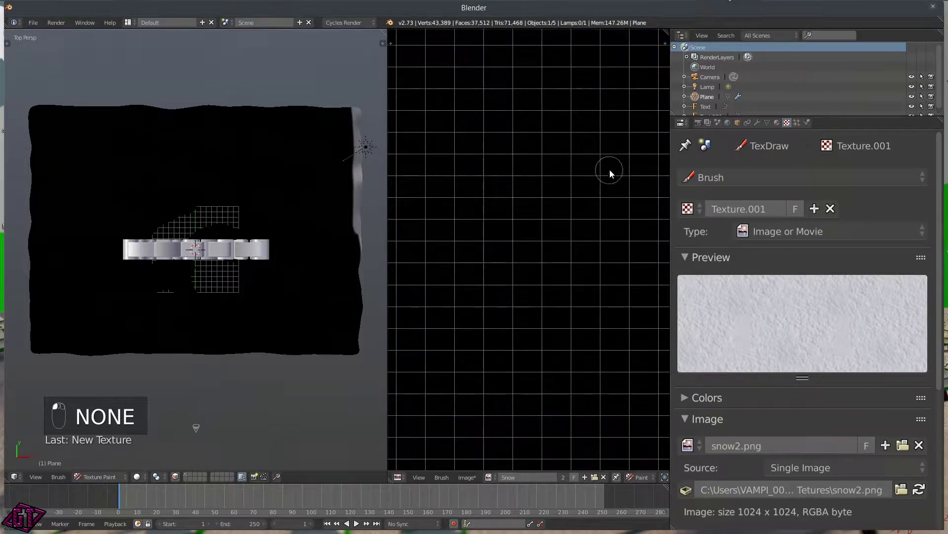
pyautogui.moveTo(550, 46)
pyautogui.mouseDown()
pyautogui.moveTo(546, 241)
pyautogui.moveTo(590, 221)
pyautogui.moveTo(571, 237)
pyautogui.mouseUp()
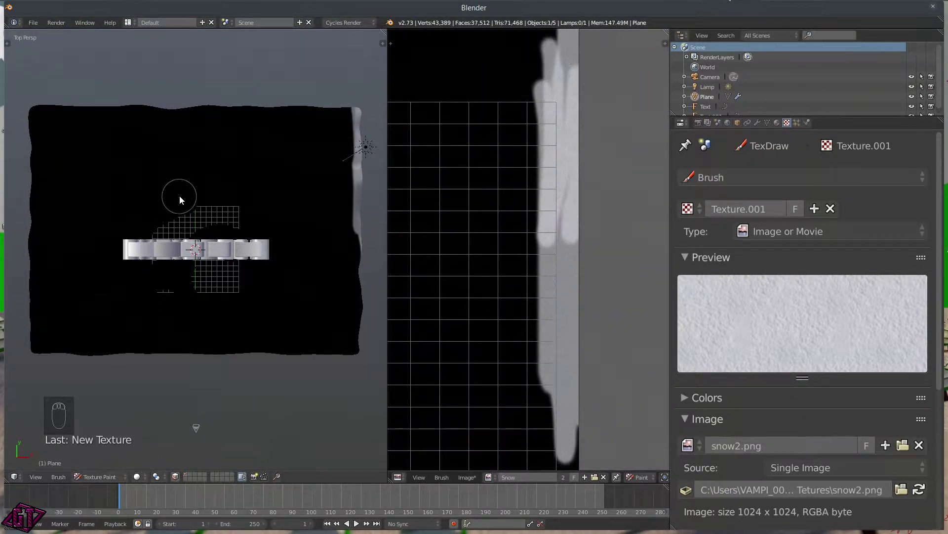
# - Adjust the TexDraw brush's strength and radius for painting in the 3D View
pyautogui.hotkey('shift', 'f')
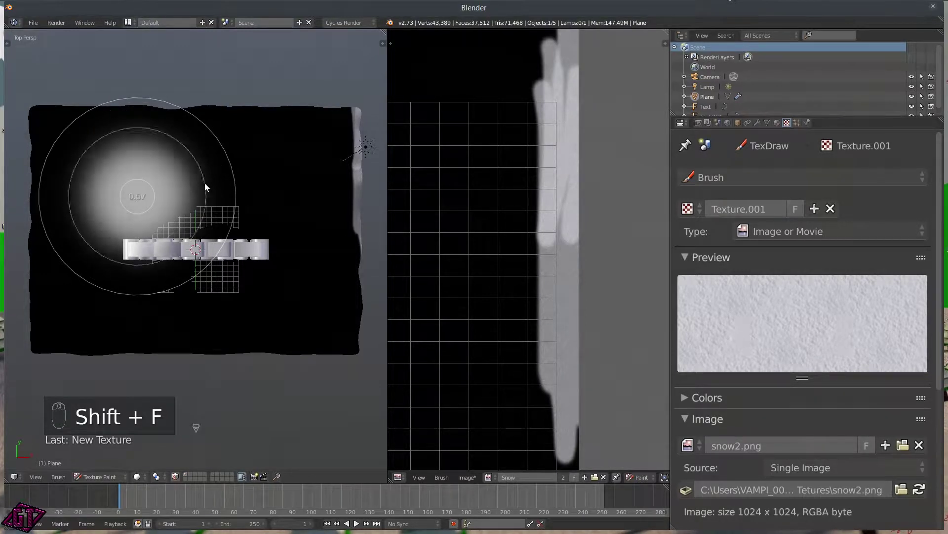
pyautogui.click(131, 197)
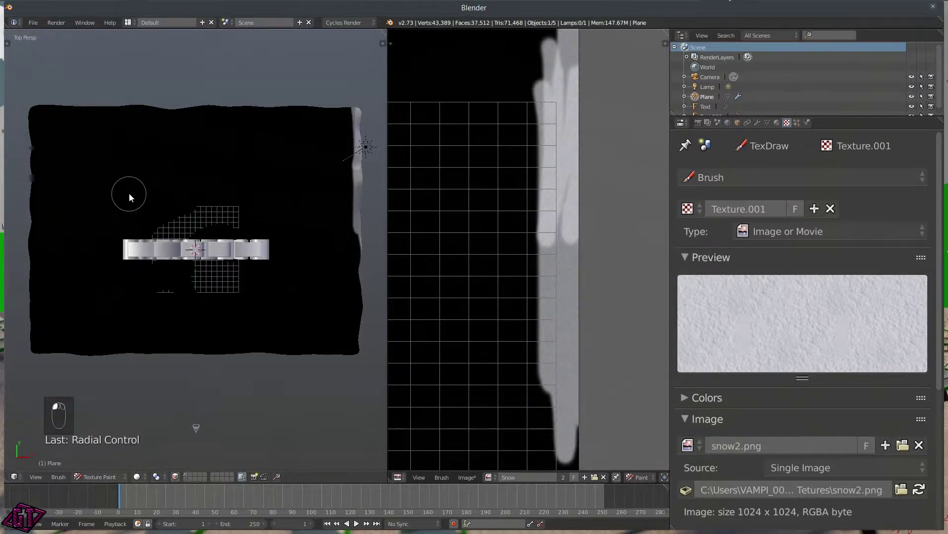
pyautogui.press('f')
pyautogui.click(240, 184)
# - Paint the snow texture down the plane's right edge in the 3D View and widen that view
pyautogui.moveTo(355, 115)
pyautogui.mouseDown()
pyautogui.moveTo(354, 185)
pyautogui.moveTo(348, 92)
pyautogui.moveTo(372, 155)
pyautogui.mouseUp()
pyautogui.moveTo(362, 213); pyautogui.dragTo(357, 392)
pyautogui.scroll(2, 337, 316)
pyautogui.keyDown('shift'); pyautogui.moveTo(337, 317); pyautogui.dragTo(241, 314, button='middle'); pyautogui.keyUp('shift')
pyautogui.moveTo(387, 263); pyautogui.dragTo(523, 187)
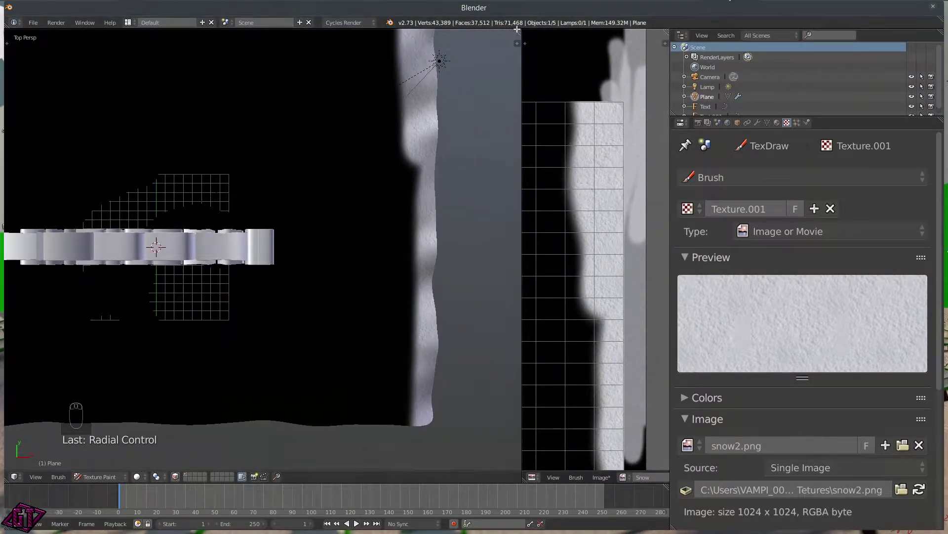
# - Merge the image editor area into the 3D View and paint snow down the plane's right edge, widening the lower part
pyautogui.moveTo(518, 31); pyautogui.dragTo(541, 35)
pyautogui.scroll(-3, 540, 151)
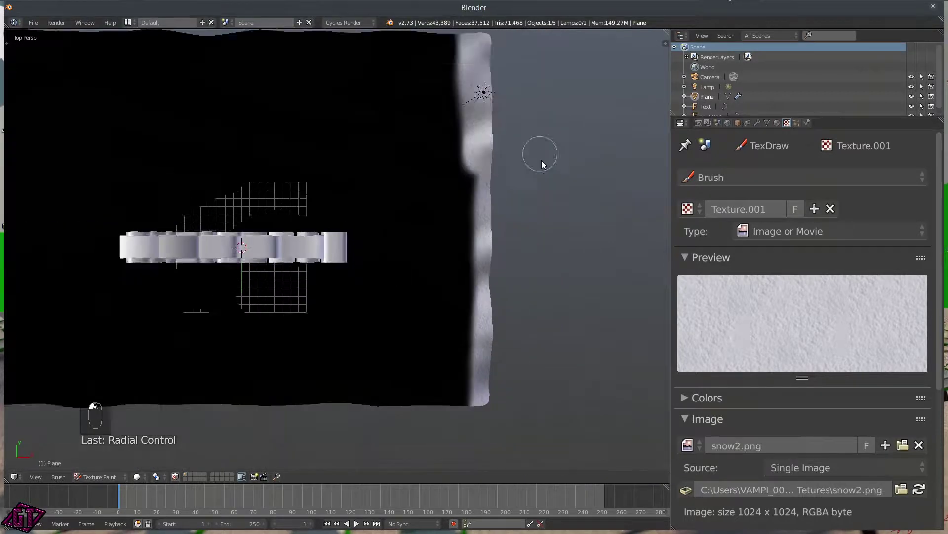
pyautogui.moveTo(546, 55)
pyautogui.mouseDown()
pyautogui.moveTo(536, 217)
pyautogui.moveTo(551, 218)
pyautogui.moveTo(544, 447)
pyautogui.moveTo(541, 330)
pyautogui.moveTo(558, 391)
pyautogui.moveTo(558, 378)
pyautogui.mouseUp()
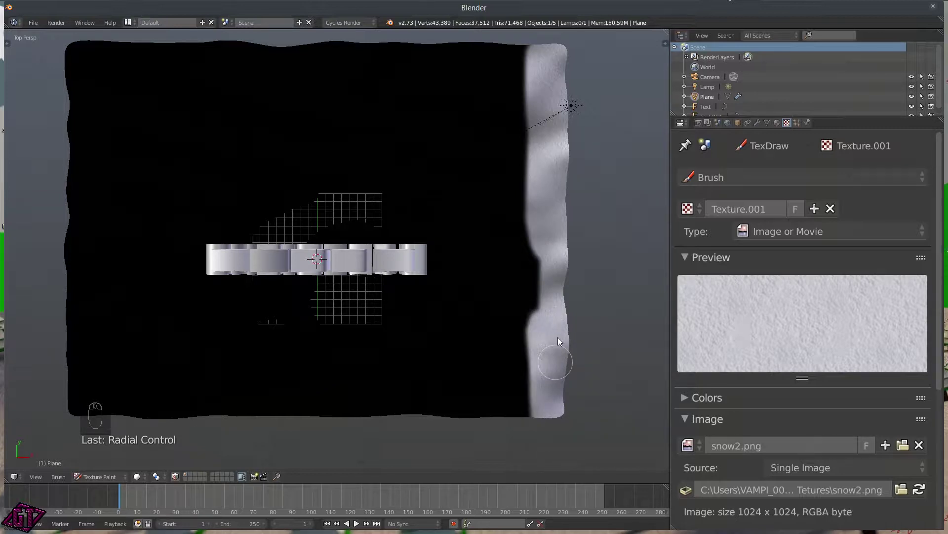
pyautogui.moveTo(525, 315)
pyautogui.mouseDown()
pyautogui.moveTo(524, 375)
pyautogui.moveTo(527, 277)
pyautogui.mouseUp()
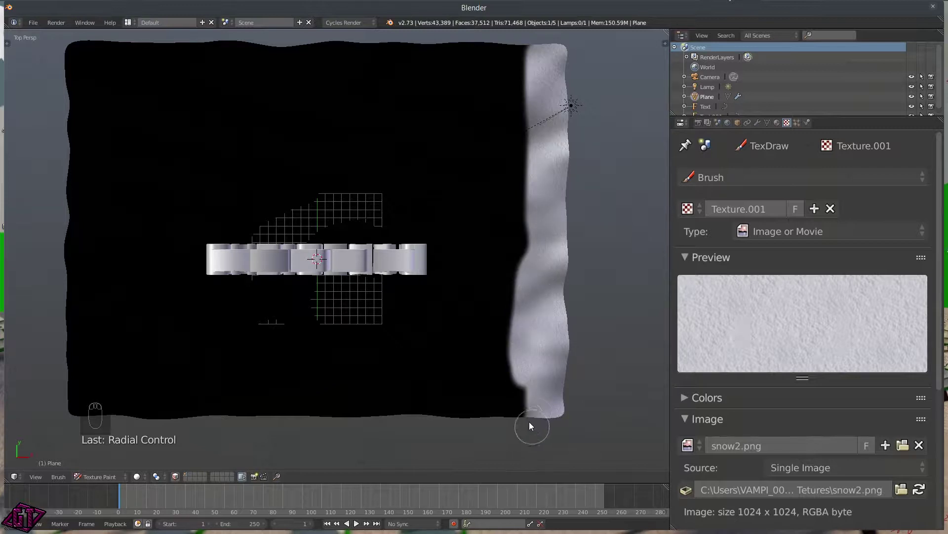
pyautogui.moveTo(529, 296)
pyautogui.mouseDown()
pyautogui.moveTo(532, 200)
pyautogui.moveTo(527, 292)
pyautogui.mouseUp()
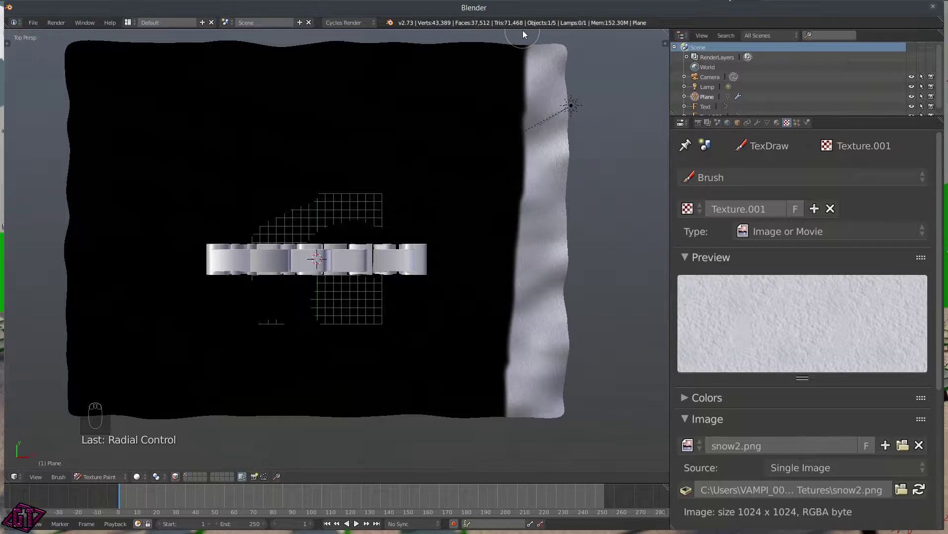
# - Widen the painted snow strip inward along the upper and middle right edge of the plane
pyautogui.moveTo(529, 46); pyautogui.dragTo(523, 150)
pyautogui.moveTo(524, 112)
pyautogui.mouseDown()
pyautogui.moveTo(511, 221)
pyautogui.moveTo(517, 155)
pyautogui.mouseUp()
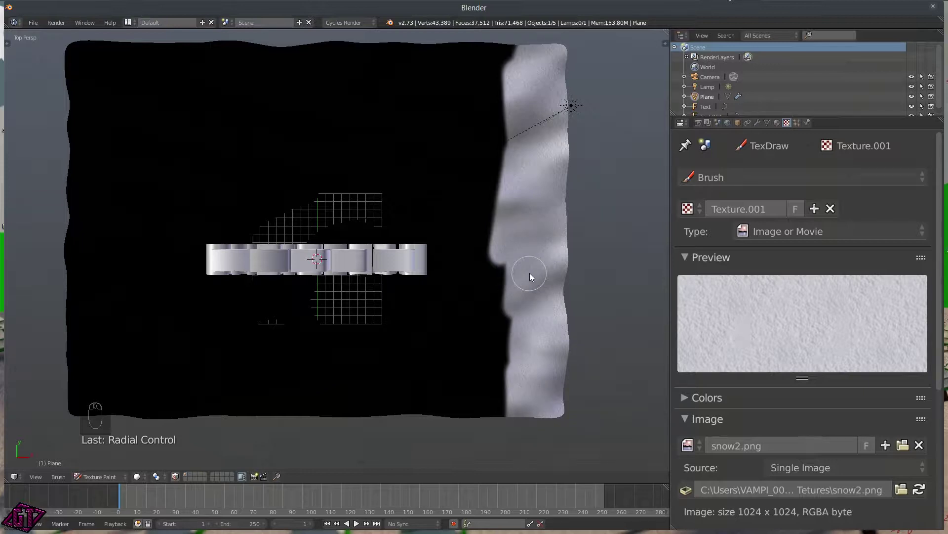
pyautogui.moveTo(510, 272)
pyautogui.mouseDown()
pyautogui.moveTo(521, 396)
pyautogui.moveTo(508, 440)
pyautogui.moveTo(505, 402)
pyautogui.moveTo(493, 429)
pyautogui.moveTo(514, 292)
pyautogui.moveTo(484, 407)
pyautogui.moveTo(487, 208)
pyautogui.moveTo(484, 308)
pyautogui.moveTo(502, 275)
pyautogui.mouseUp()
pyautogui.scroll(1, 525, 278)
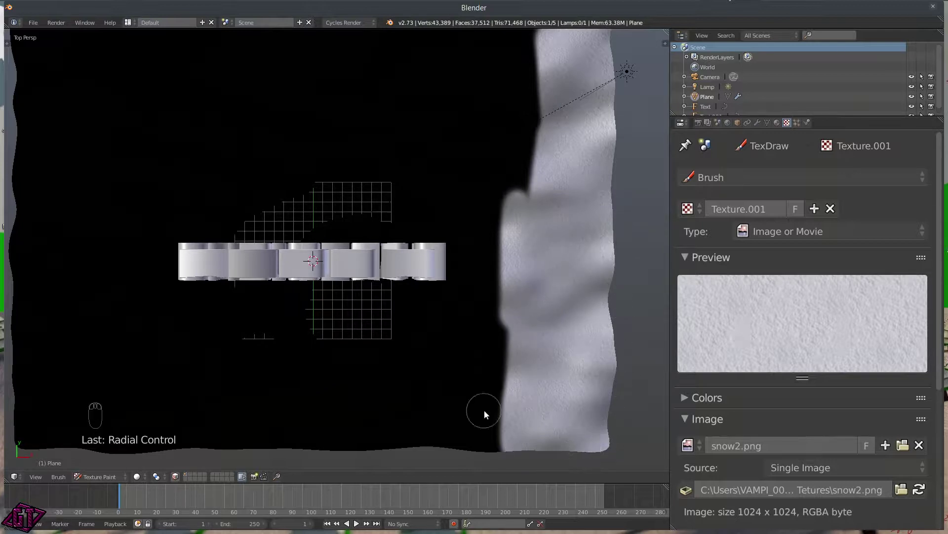
# - Paint overlapping snow strokes across the remaining black area until the whole ground plane is covered
pyautogui.moveTo(507, 429)
pyautogui.mouseDown()
pyautogui.moveTo(511, 295)
pyautogui.moveTo(469, 462)
pyautogui.moveTo(484, 339)
pyautogui.moveTo(472, 316)
pyautogui.moveTo(472, 364)
pyautogui.moveTo(486, 256)
pyautogui.moveTo(495, 258)
pyautogui.moveTo(506, 304)
pyautogui.mouseUp()
pyautogui.keyDown('shift'); pyautogui.moveTo(497, 120); pyautogui.dragTo(498, 171, button='middle'); pyautogui.keyUp('shift')
pyautogui.moveTo(484, 72)
pyautogui.mouseDown()
pyautogui.moveTo(479, 363)
pyautogui.moveTo(468, 165)
pyautogui.moveTo(437, 420)
pyautogui.moveTo(420, 74)
pyautogui.moveTo(413, 322)
pyautogui.moveTo(383, 99)
pyautogui.moveTo(342, 298)
pyautogui.moveTo(333, 43)
pyautogui.moveTo(282, 106)
pyautogui.moveTo(250, 466)
pyautogui.moveTo(242, 321)
pyautogui.moveTo(218, 445)
pyautogui.mouseUp()
pyautogui.keyDown('shift'); pyautogui.moveTo(218, 445); pyautogui.dragTo(232, 306, button='middle'); pyautogui.keyUp('shift')
pyautogui.moveTo(237, 227)
pyautogui.mouseDown()
pyautogui.moveTo(235, 273)
pyautogui.moveTo(217, 129)
pyautogui.moveTo(178, 346)
pyautogui.mouseUp()
pyautogui.keyDown('shift'); pyautogui.moveTo(281, 217); pyautogui.dragTo(292, 289, button='middle'); pyautogui.keyUp('shift')
pyautogui.moveTo(207, 173); pyautogui.dragTo(234, 64)
pyautogui.keyDown('shift'); pyautogui.moveTo(233, 61); pyautogui.dragTo(215, 175, button='middle'); pyautogui.keyUp('shift')
pyautogui.moveTo(207, 148)
pyautogui.mouseDown()
pyautogui.moveTo(179, 283)
pyautogui.moveTo(172, 128)
pyautogui.mouseUp()
pyautogui.keyDown('shift'); pyautogui.moveTo(254, 324); pyautogui.dragTo(283, 206, button='middle'); pyautogui.keyUp('shift')
pyautogui.moveTo(183, 222)
pyautogui.mouseDown()
pyautogui.moveTo(146, 312)
pyautogui.moveTo(177, 167)
pyautogui.mouseUp()
pyautogui.keyDown('shift'); pyautogui.moveTo(177, 167); pyautogui.dragTo(144, 187, button='middle'); pyautogui.keyUp('shift')
pyautogui.moveTo(144, 186)
pyautogui.mouseDown()
pyautogui.moveTo(123, 145)
pyautogui.moveTo(112, 240)
pyautogui.mouseUp()
pyautogui.keyDown('shift'); pyautogui.moveTo(112, 240); pyautogui.dragTo(119, 210, button='middle'); pyautogui.keyUp('shift')
pyautogui.moveTo(120, 209)
pyautogui.mouseDown()
pyautogui.moveTo(217, 440)
pyautogui.moveTo(148, 295)
pyautogui.moveTo(187, 204)
pyautogui.mouseUp()
pyautogui.scroll(-2, 443, 229)
pyautogui.scroll(-1, 443, 229)
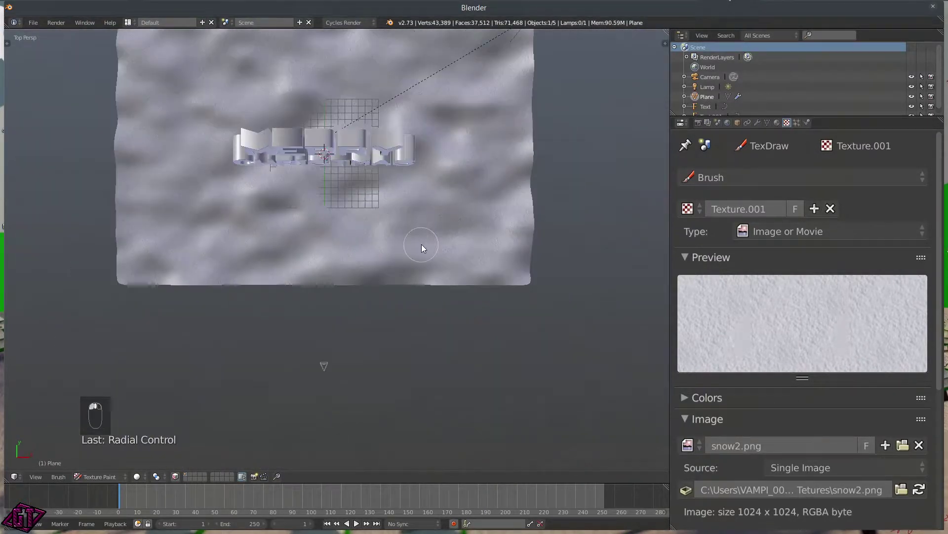
# - Examine the painted snow surface around the text from low, close and overhead angles
pyautogui.moveTo(422, 244); pyautogui.dragTo(411, 170, button='middle')
pyautogui.scroll(-2, 437, 213)
pyautogui.moveTo(437, 214); pyautogui.dragTo(375, 198, button='middle')
pyautogui.scroll(4, 385, 212)
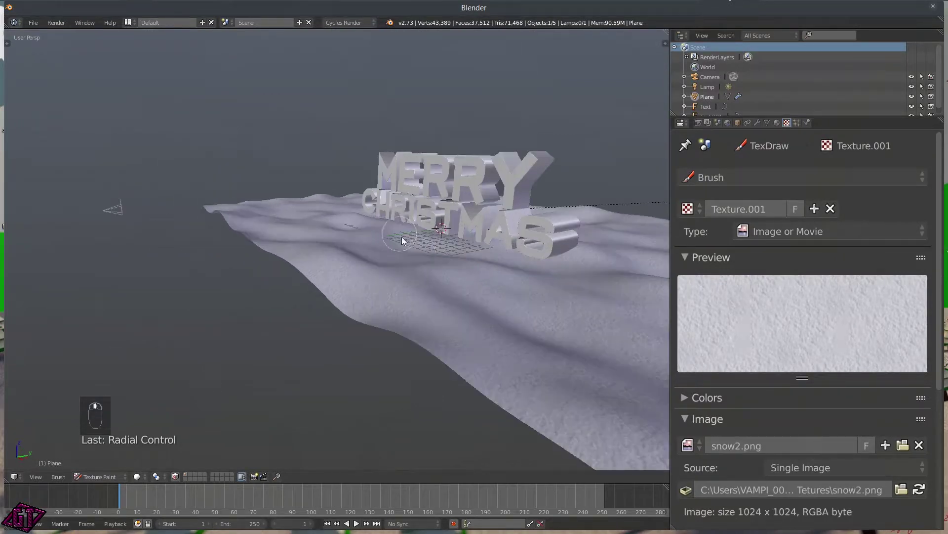
pyautogui.moveTo(449, 268); pyautogui.dragTo(399, 256, button='middle')
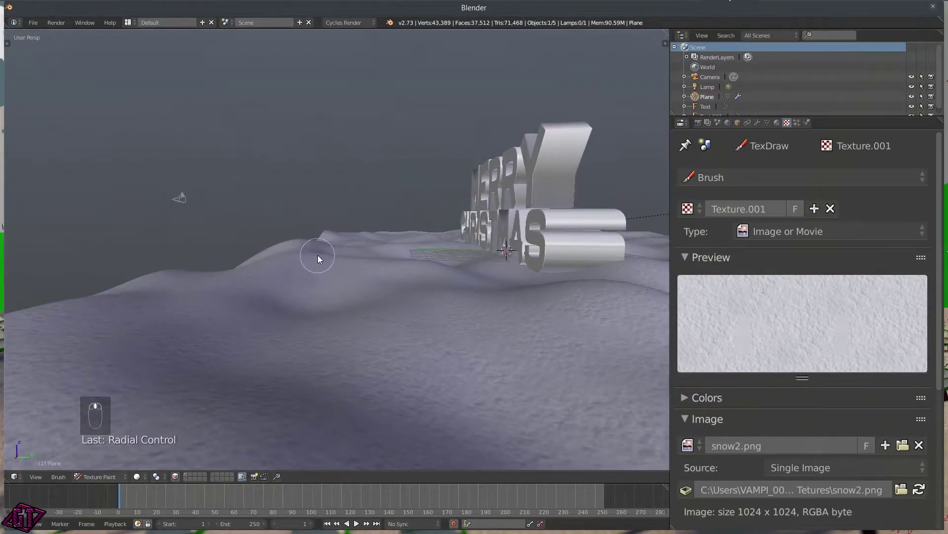
pyautogui.moveTo(318, 255); pyautogui.dragTo(432, 268, button='middle')
pyautogui.scroll(6, 453, 221)
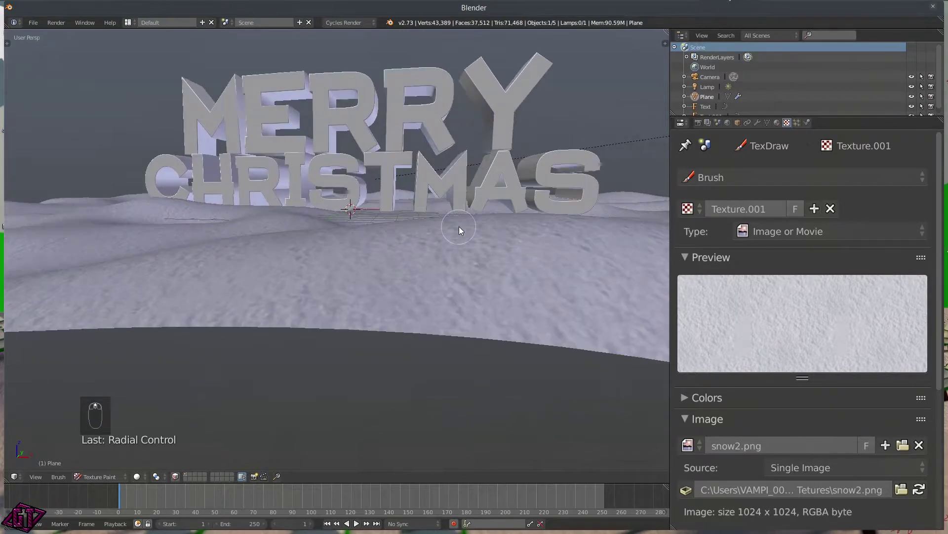
pyautogui.scroll(-2, 488, 182)
pyautogui.scroll(2, 494, 184)
pyautogui.moveTo(498, 185); pyautogui.dragTo(452, 250, button='middle')
pyautogui.scroll(2, 452, 250)
pyautogui.scroll(1, 452, 240)
pyautogui.scroll(-4, 446, 227)
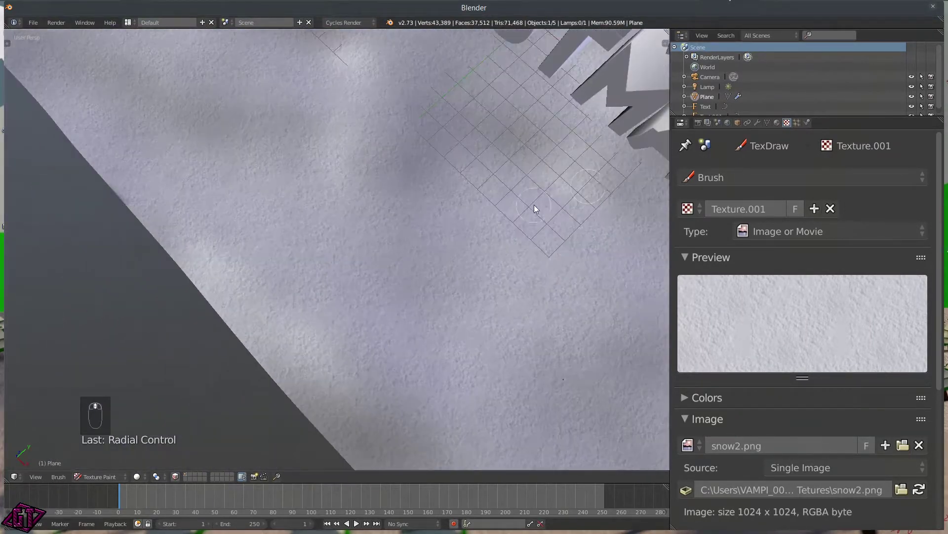
pyautogui.moveTo(585, 200); pyautogui.dragTo(418, 154, button='middle')
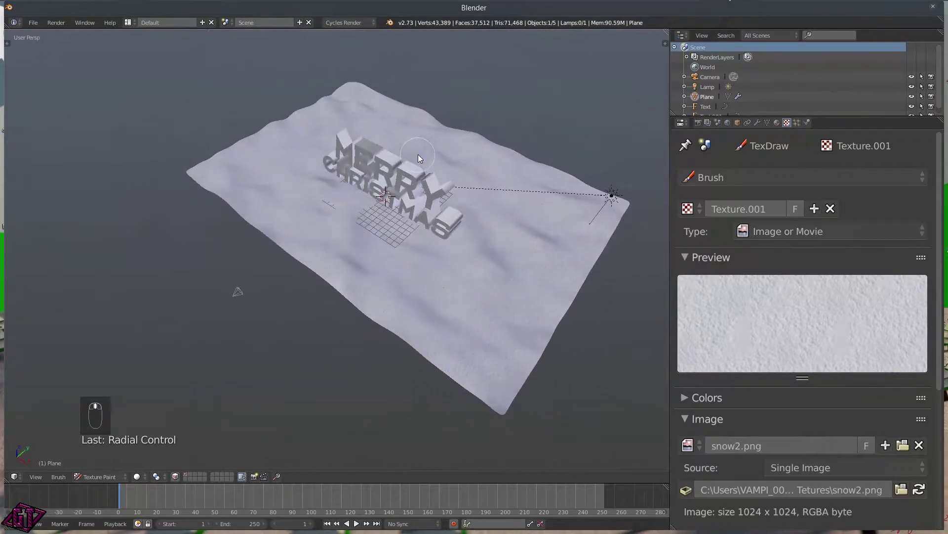
pyautogui.moveTo(399, 185); pyautogui.dragTo(370, 229, button='middle')
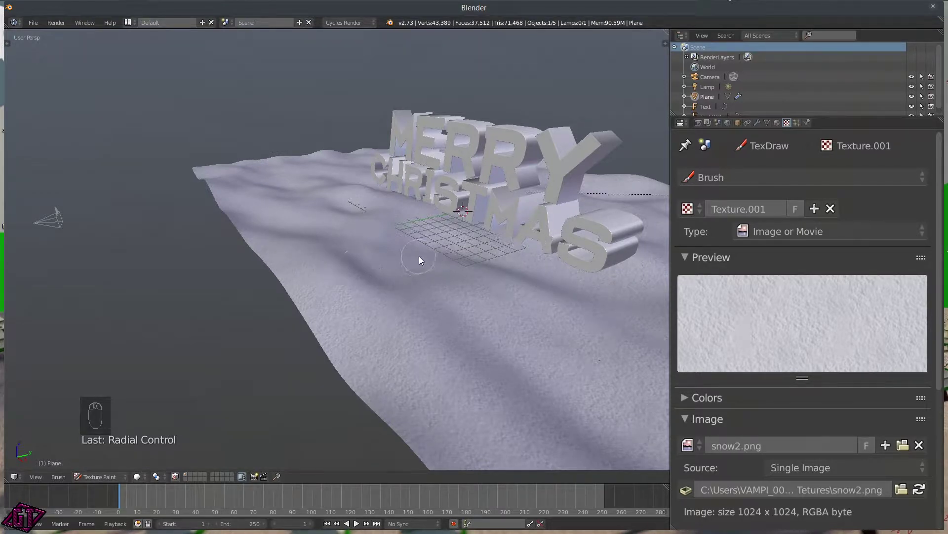
# - Switch the plane to Object Mode and preview the scene through the camera in Rendered shading
pyautogui.press('Tab')
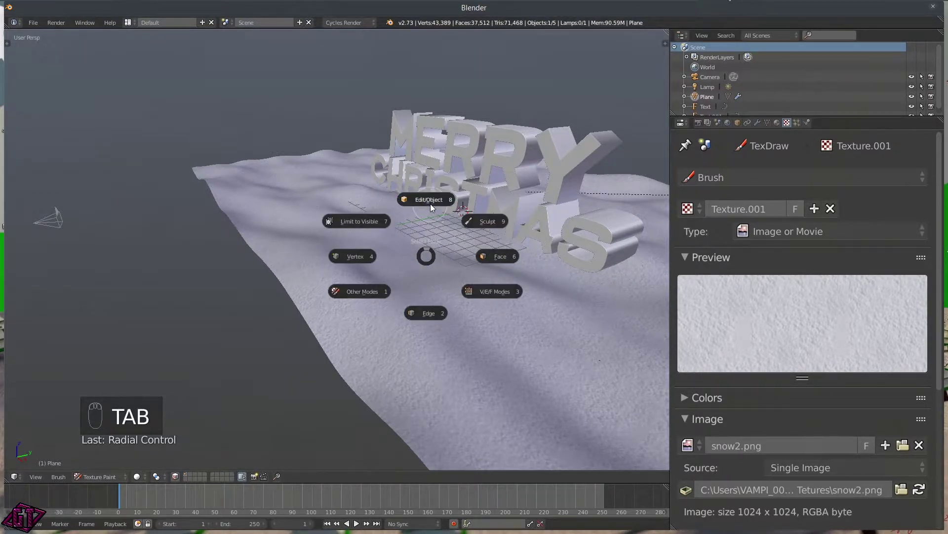
pyautogui.click(431, 200)
pyautogui.moveTo(323, 244)
pyautogui.mouseDown(button='middle')
pyautogui.moveTo(322, 267)
pyautogui.moveTo(361, 266)
pyautogui.mouseUp(button='middle')
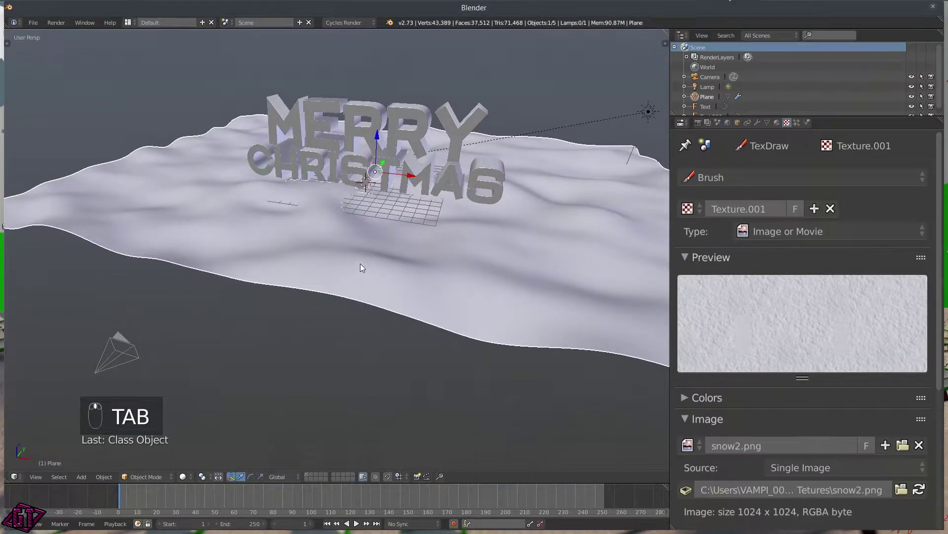
pyautogui.press('q')
pyautogui.click(314, 306)
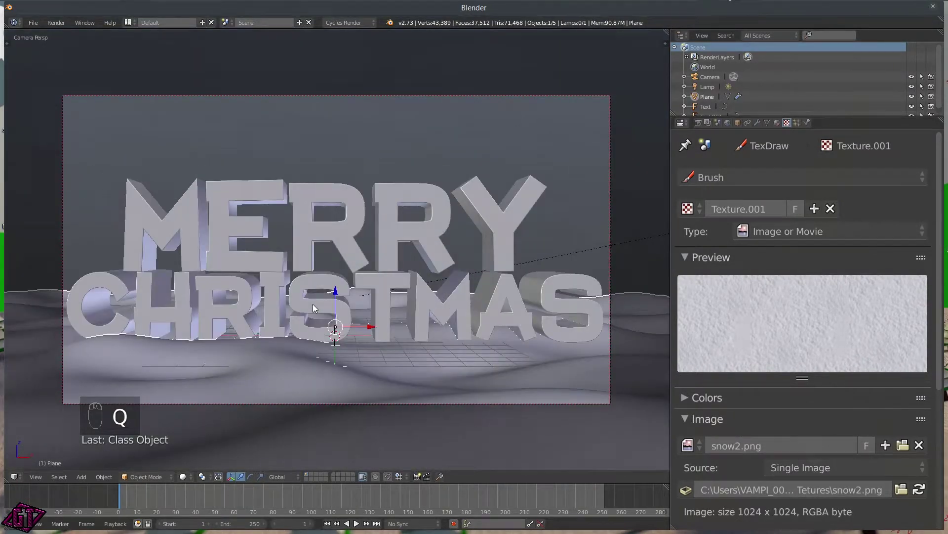
pyautogui.press('z')
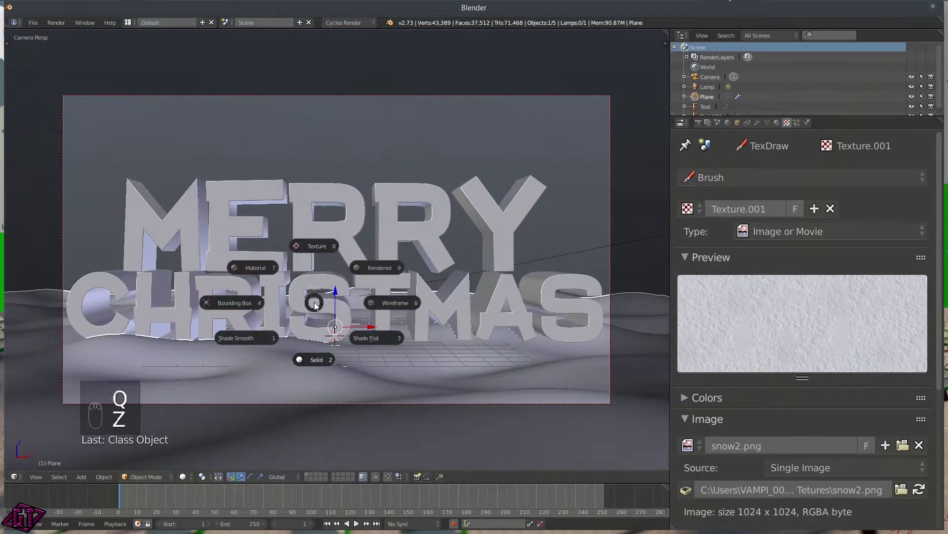
pyautogui.click(370, 270)
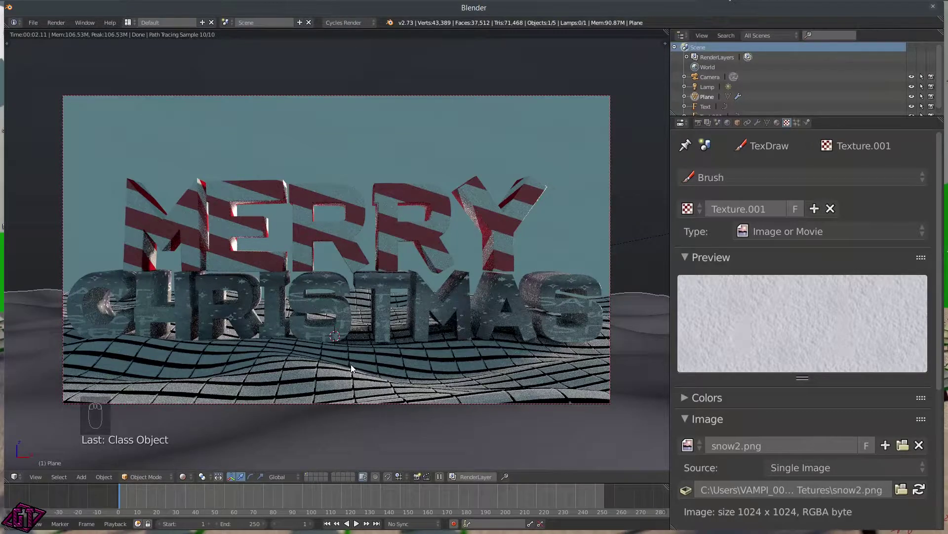
# - Return to Solid shading, split the 3D View in two and make the new area a Node Editor
pyautogui.press('z')
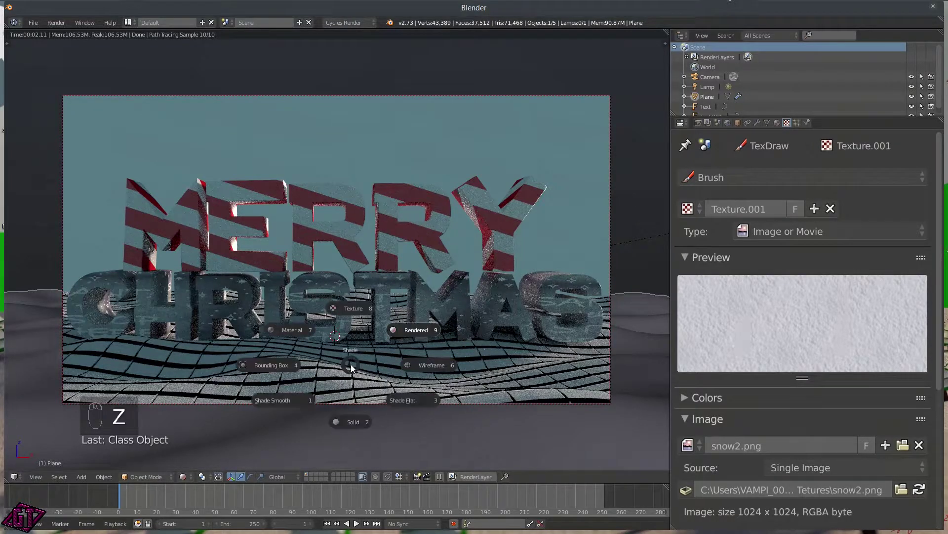
pyautogui.click(359, 423)
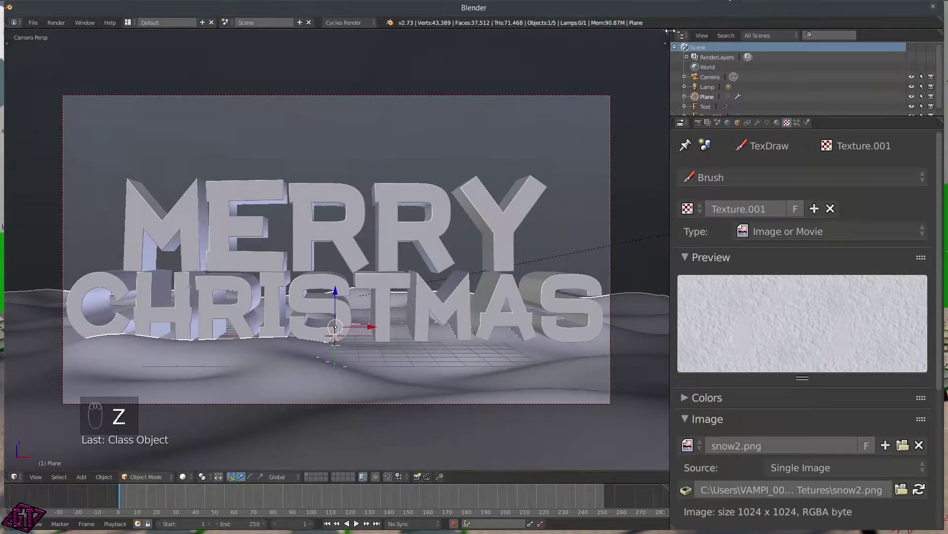
pyautogui.moveTo(667, 31); pyautogui.dragTo(353, 117)
pyautogui.click(355, 476)
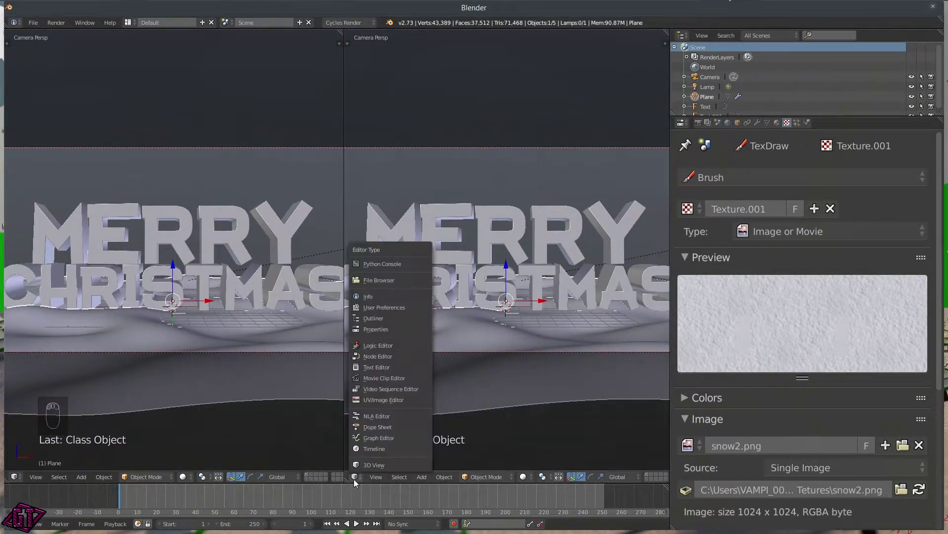
pyautogui.click(384, 356)
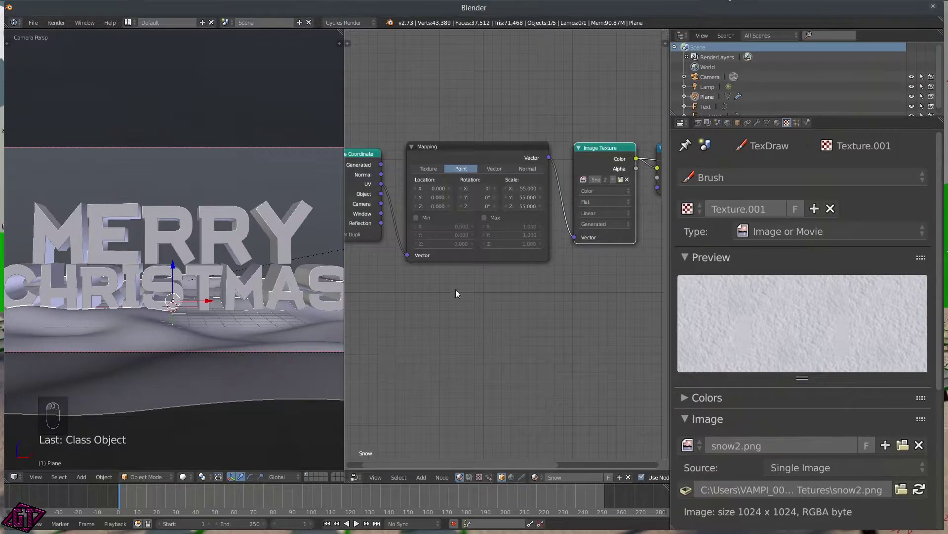
# - Set the Snow material's Mapping node scale to 1 on the X, Y and Z axes
pyautogui.scroll(3, 566, 300)
pyautogui.moveTo(566, 300); pyautogui.dragTo(508, 349, button='middle')
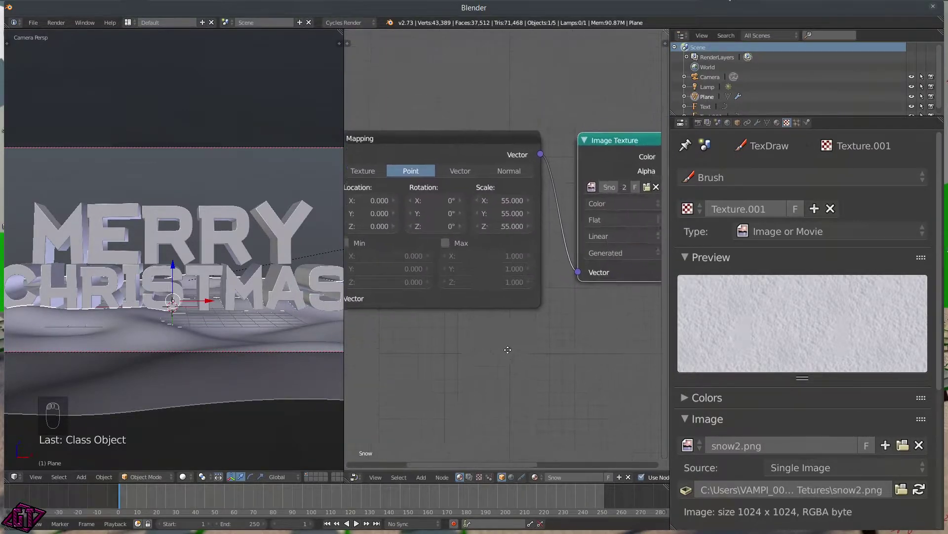
pyautogui.scroll(1, 503, 206)
pyautogui.click(493, 196)
pyautogui.write('1')
pyautogui.press('Return')
pyautogui.click(503, 211)
pyautogui.write('1')
pyautogui.press('Return')
pyautogui.click(505, 223)
pyautogui.write('1')
pyautogui.press('Return')
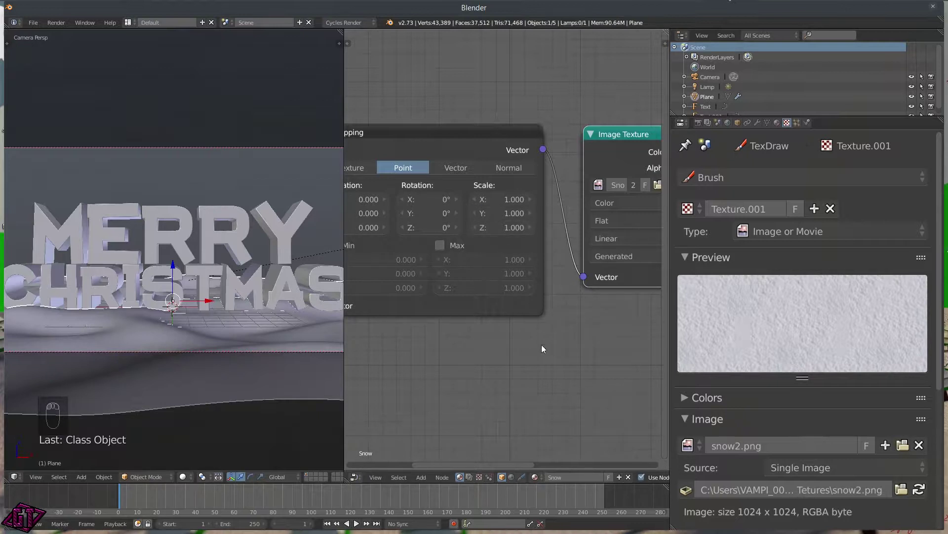
# - Preview the scene in Rendered shading, merge the Node Editor back into the 3D View and fit the camera frame
pyautogui.scroll(-4, 543, 346)
pyautogui.moveTo(622, 313); pyautogui.dragTo(488, 318, button='middle')
pyautogui.moveTo(572, 269); pyautogui.dragTo(547, 298, button='middle')
pyautogui.press('z')
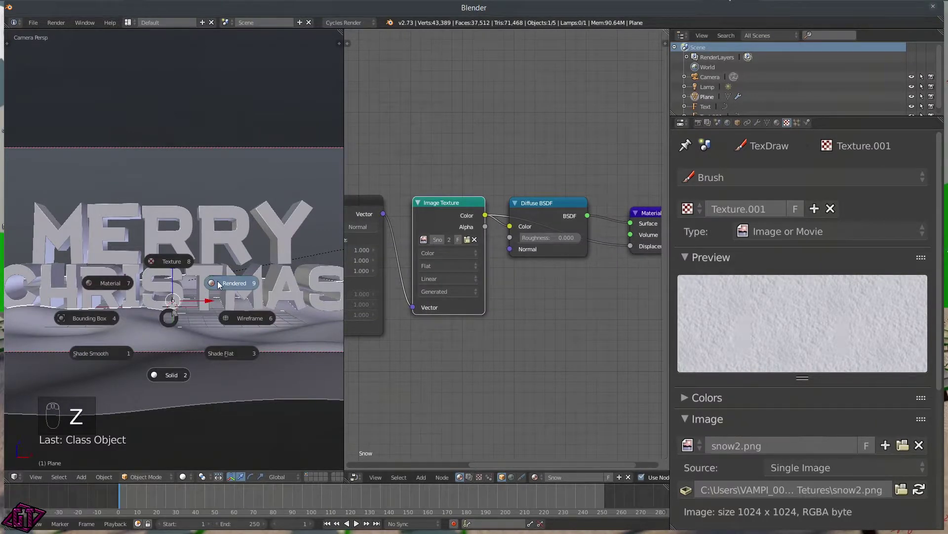
pyautogui.click(268, 274)
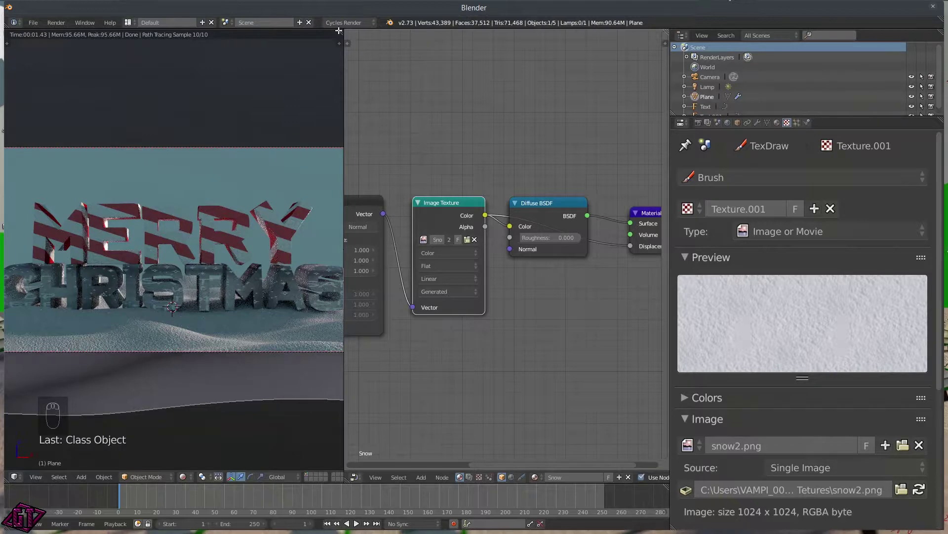
pyautogui.moveTo(338, 30); pyautogui.dragTo(389, 34)
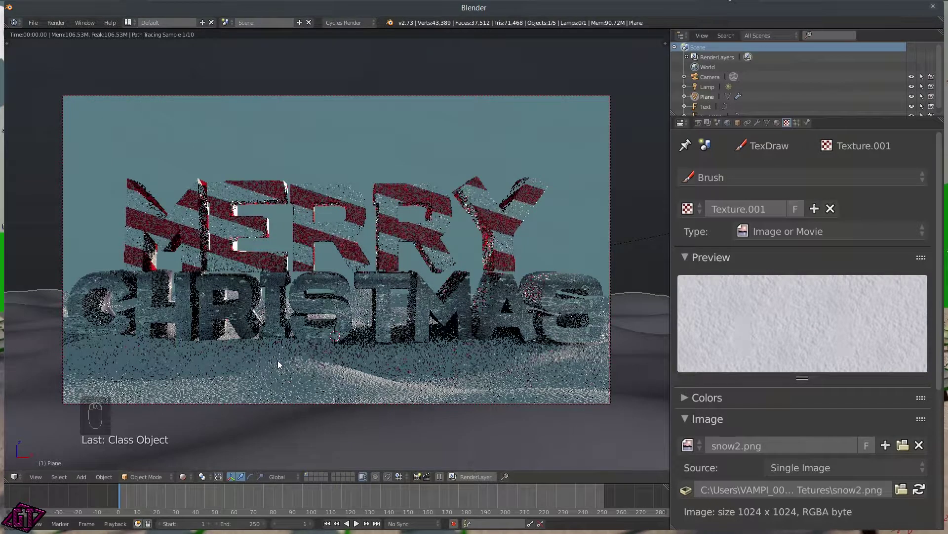
pyautogui.press('Home')
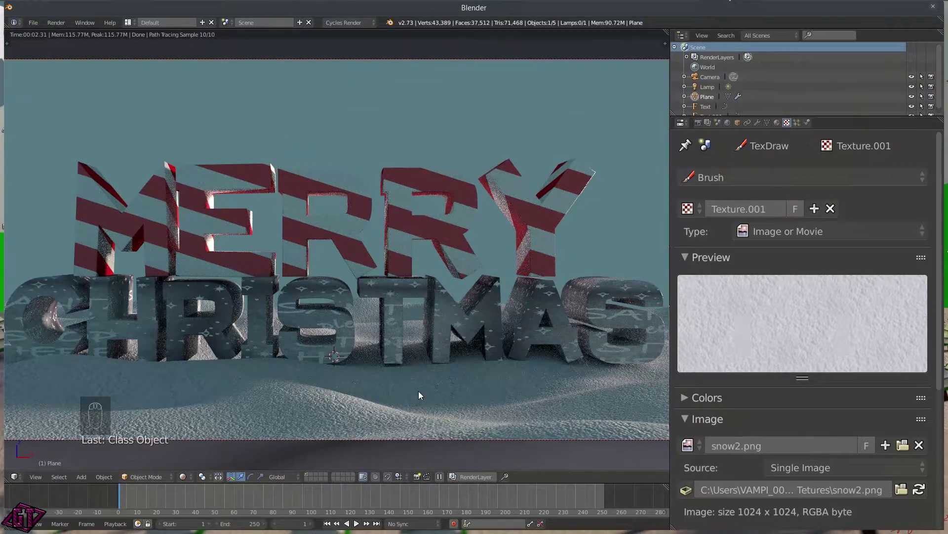
# - Inspect the rendered snow ground from the top view and return to the camera view
pyautogui.press('q')
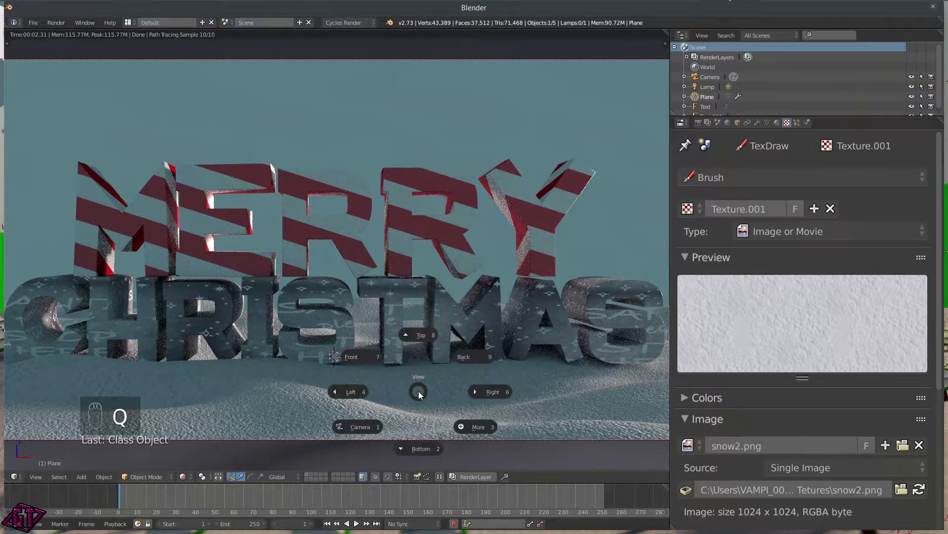
pyautogui.click(425, 340)
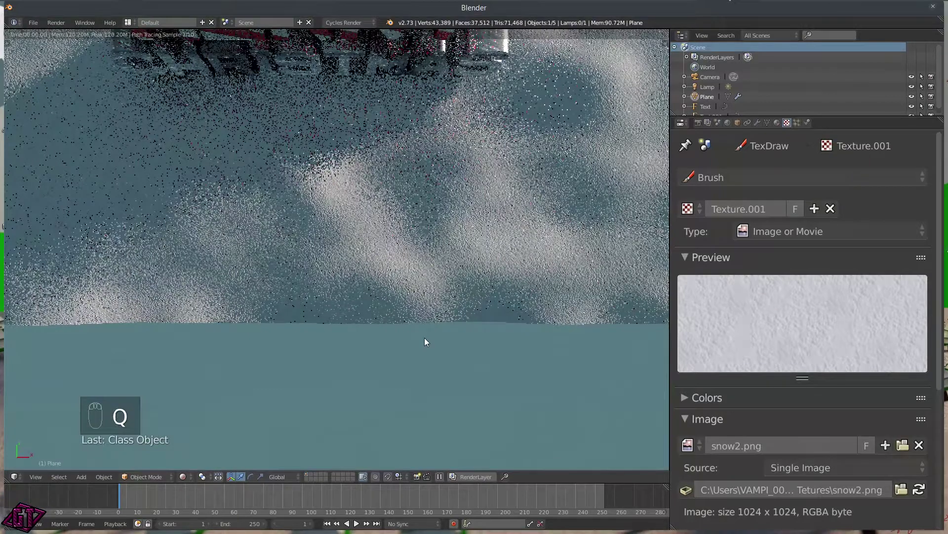
pyautogui.scroll(-5, 424, 342)
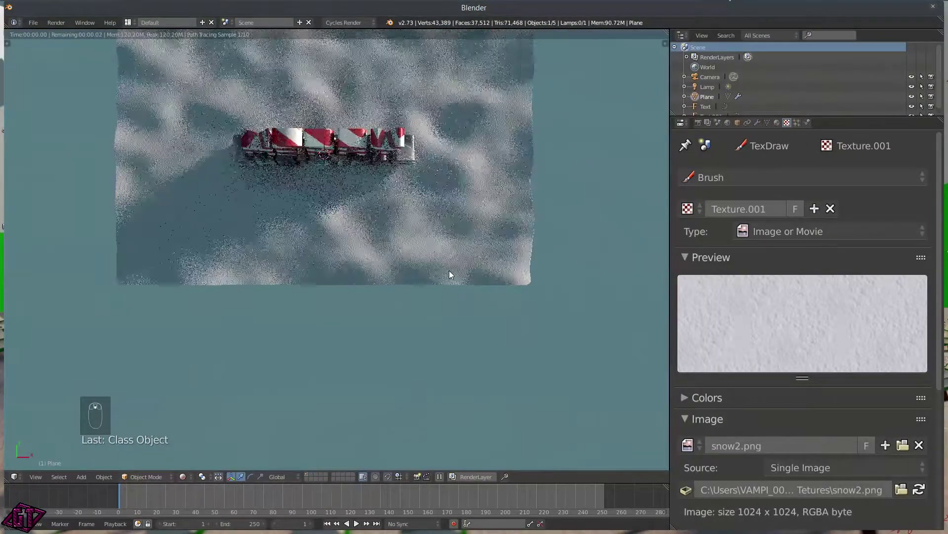
pyautogui.scroll(-1, 449, 271)
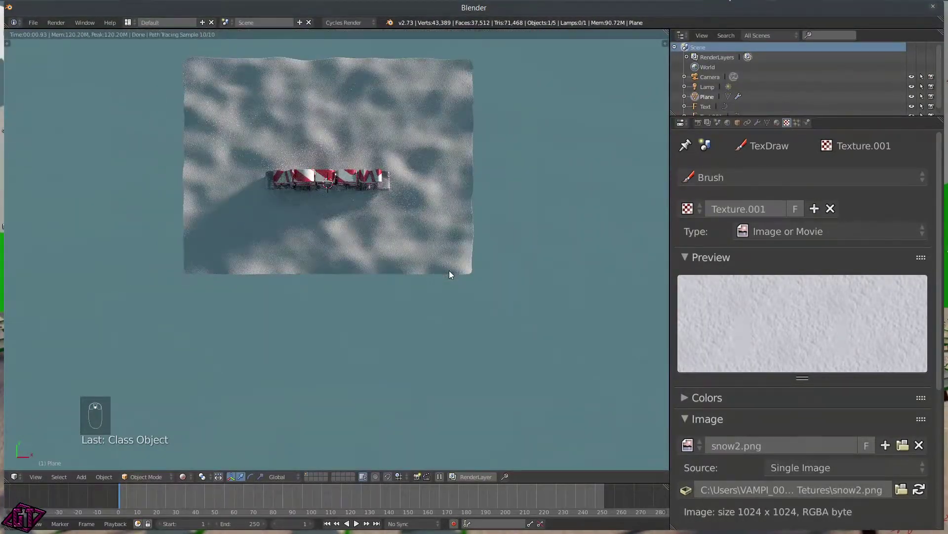
pyautogui.press('q')
pyautogui.click(395, 308)
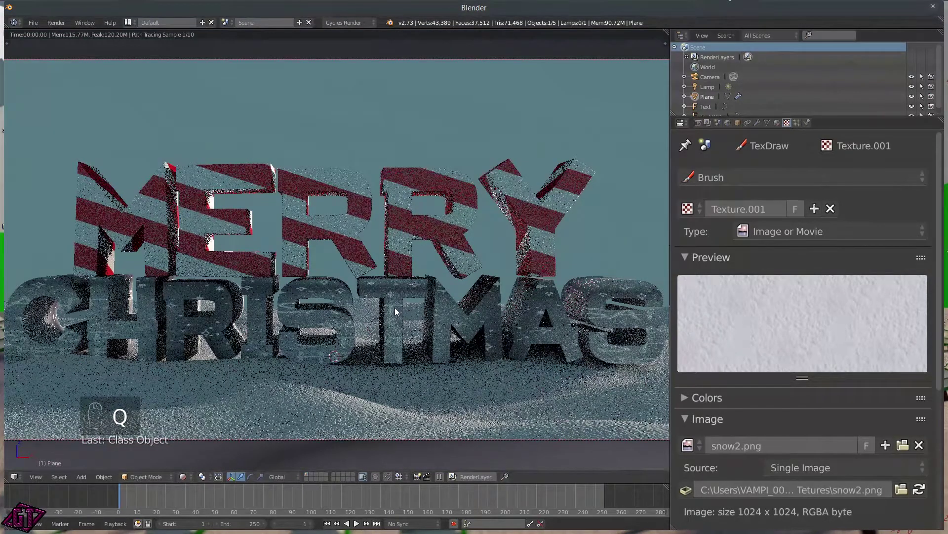
# - Return to Solid shading, split the 3D View in two and show the Snow material's Mapping node in a new Node Editor
pyautogui.press('z')
pyautogui.click(415, 364)
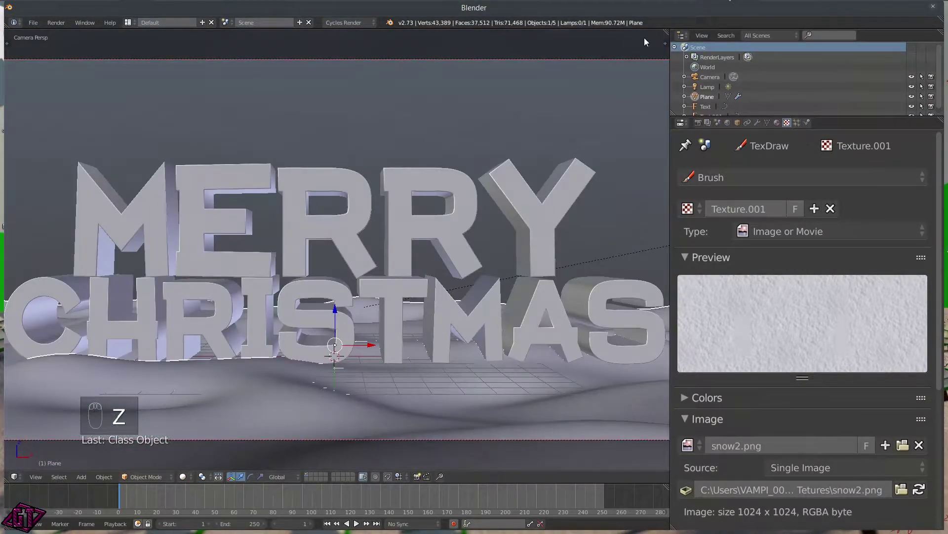
pyautogui.moveTo(665, 33); pyautogui.dragTo(394, 43)
pyautogui.click(404, 477)
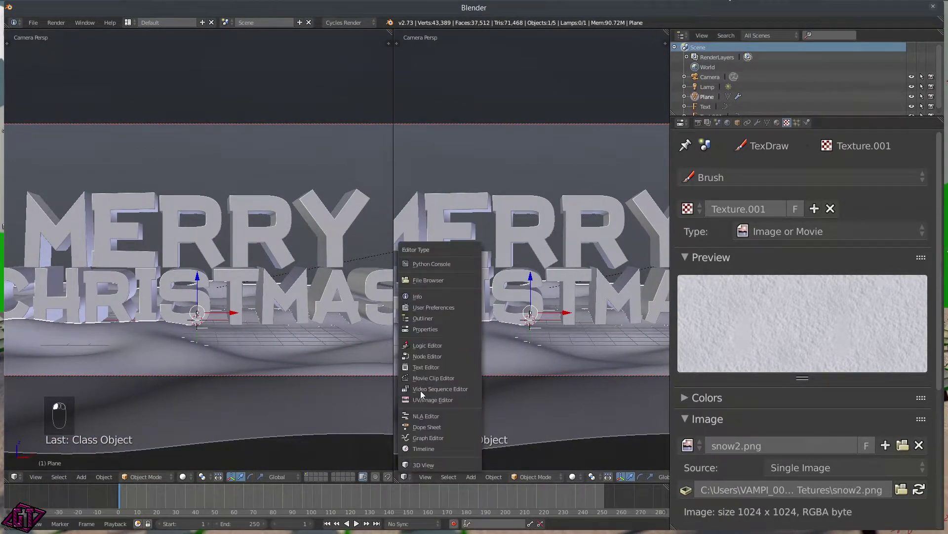
pyautogui.click(427, 357)
pyautogui.scroll(6, 517, 315)
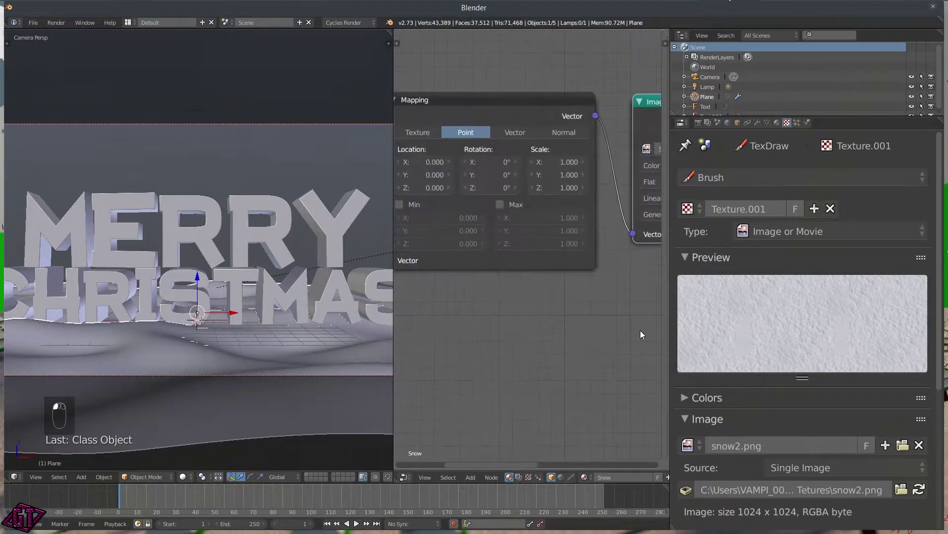
pyautogui.moveTo(548, 276); pyautogui.dragTo(599, 299, button='middle')
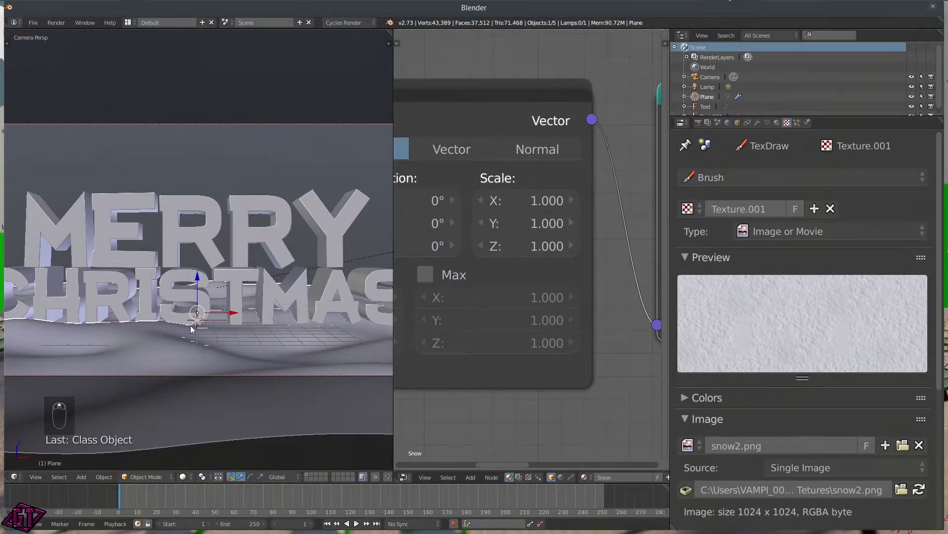
# - With Rendered shading on, set the Mapping node's X and Y scale to 2 and check the ground from the top view
pyautogui.press('z')
pyautogui.click(253, 297)
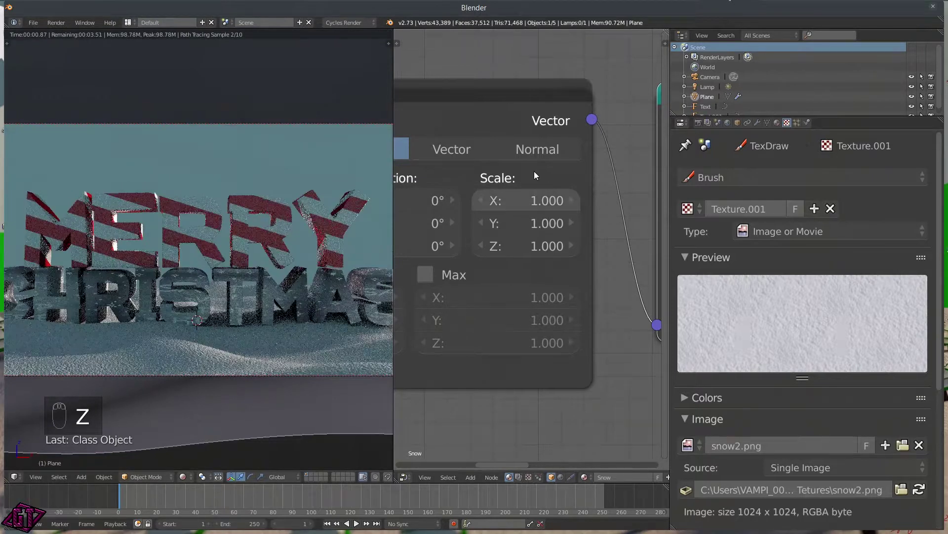
pyautogui.click(538, 201)
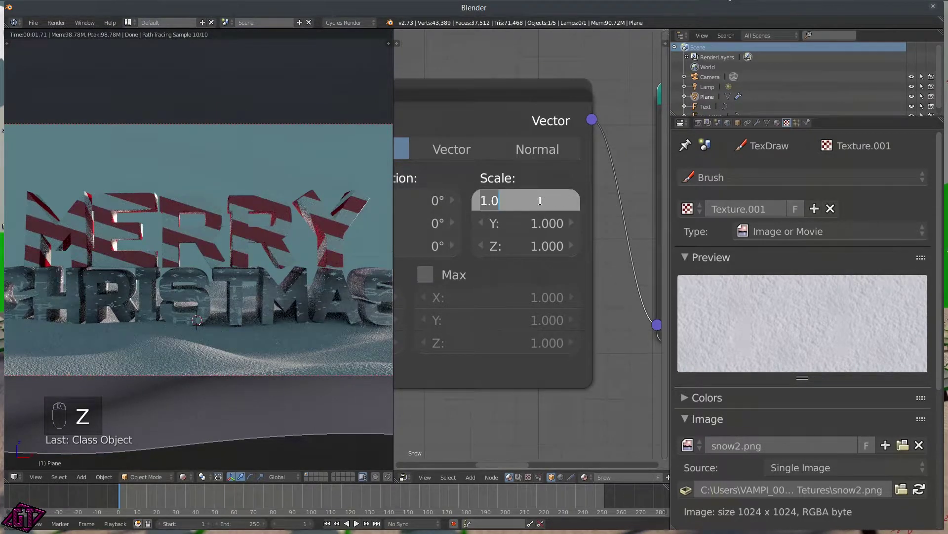
pyautogui.write('2')
pyautogui.press('Return')
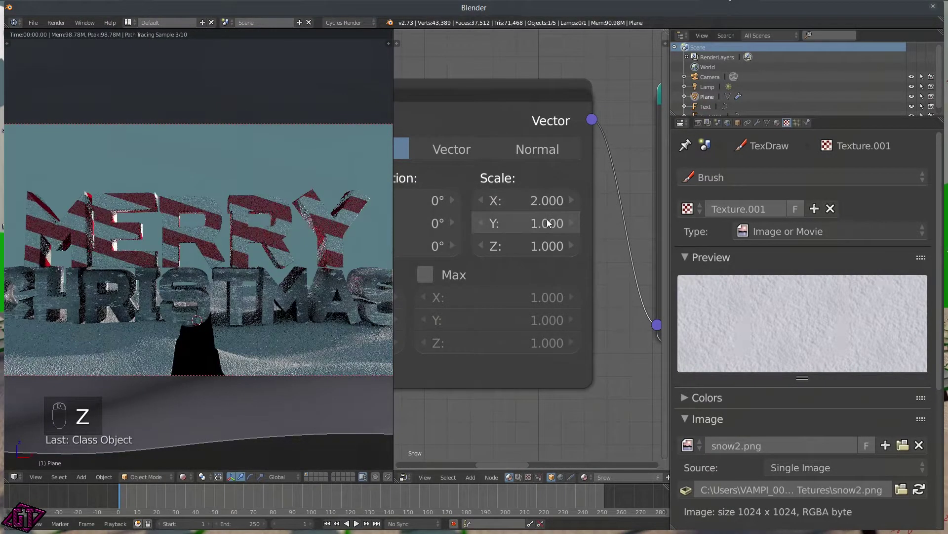
pyautogui.click(545, 218)
pyautogui.write('2')
pyautogui.press('Return')
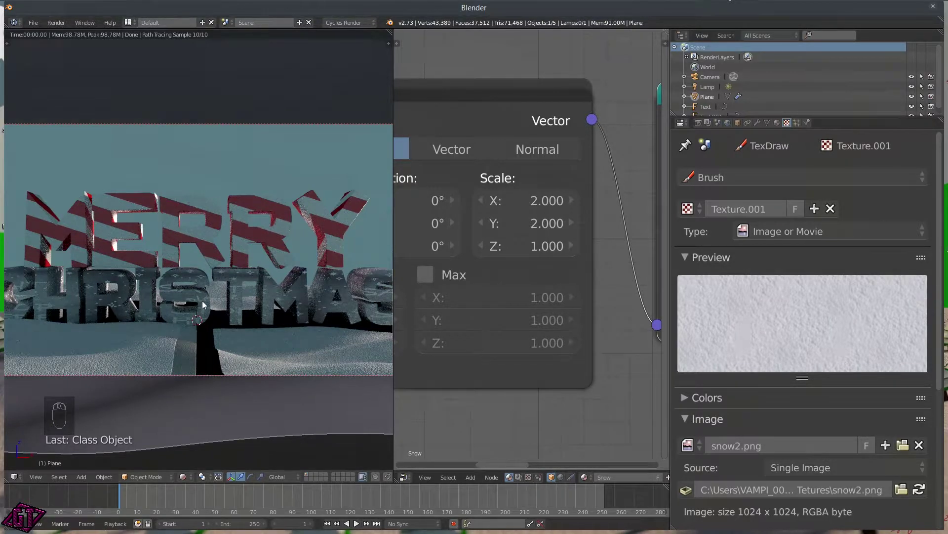
pyautogui.press('KP_7')
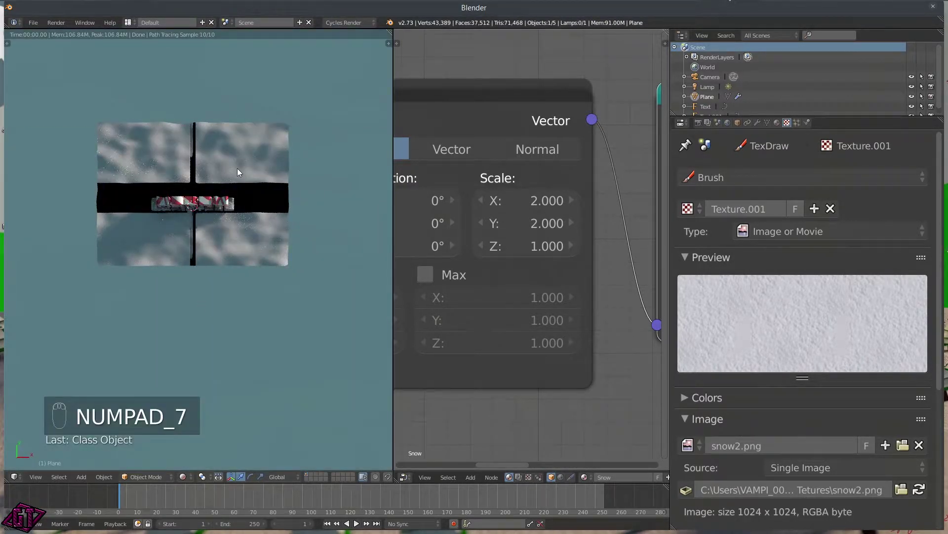
# - Change the Node Editor to a UV/Image Editor, put the plane in Edit Mode and load the Snow image behind its UVs
pyautogui.click(406, 477)
pyautogui.click(424, 400)
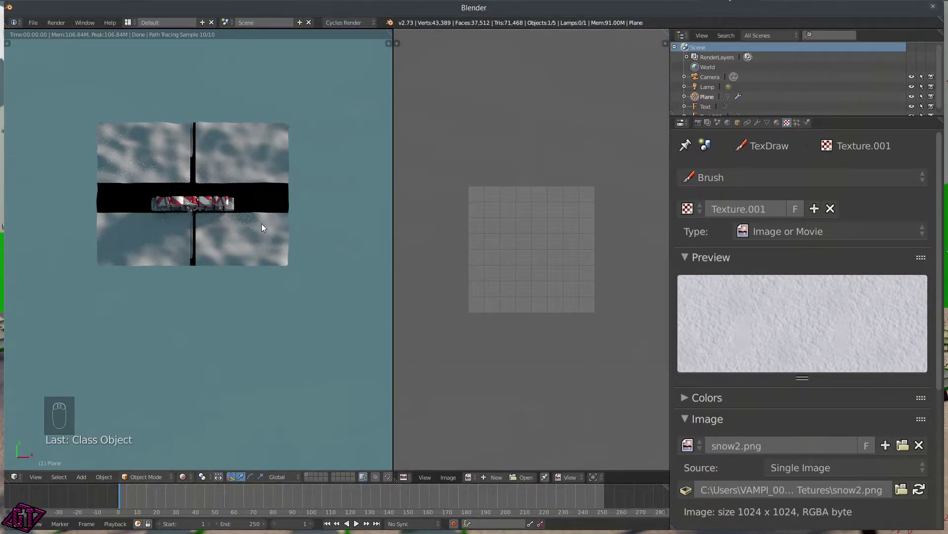
pyautogui.press('Tab')
pyautogui.click(265, 173)
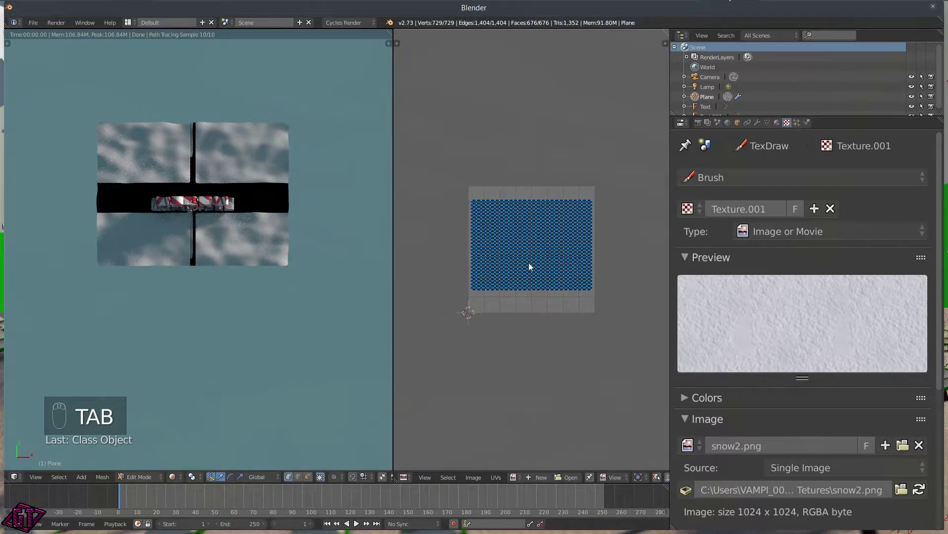
pyautogui.click(514, 477)
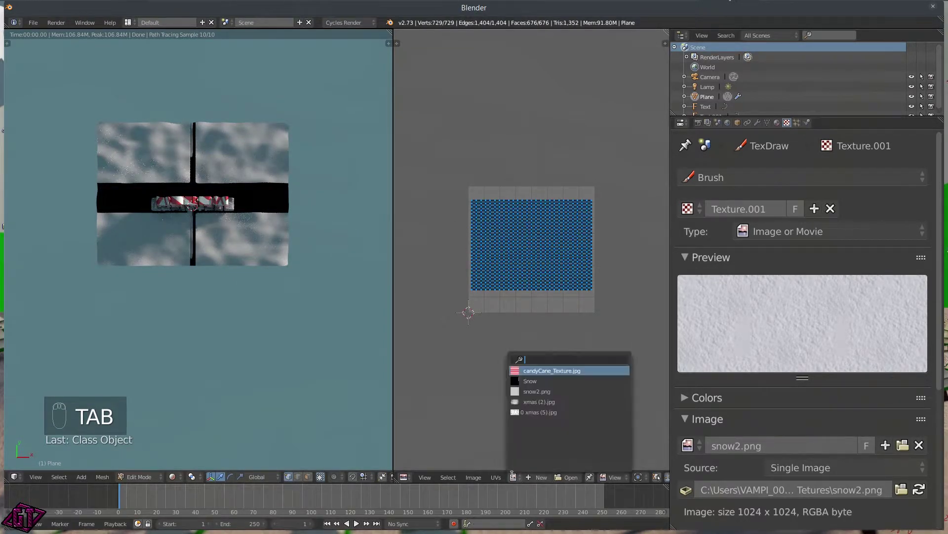
pyautogui.click(530, 381)
pyautogui.scroll(-4, 526, 326)
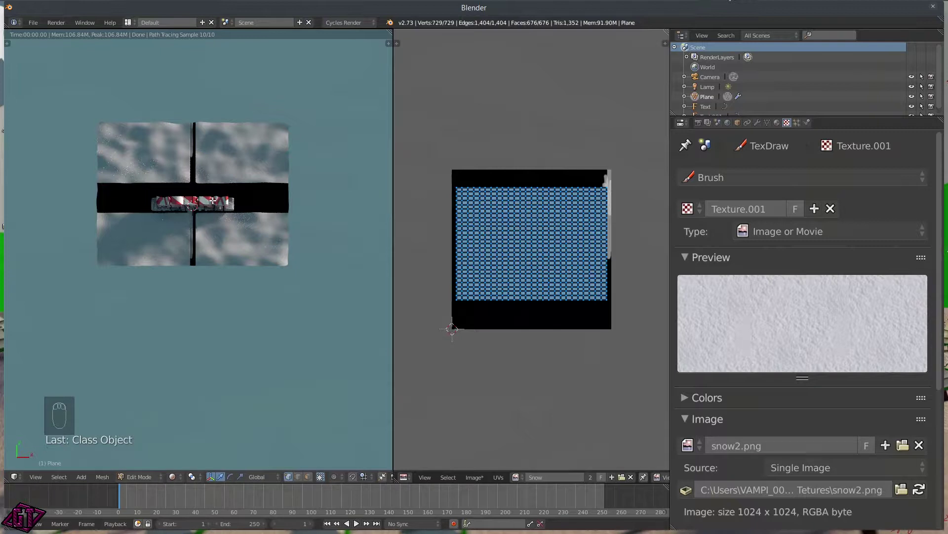
# - Set the 3D View to Solid shading and switch the plane to Texture Paint mode
pyautogui.press('z')
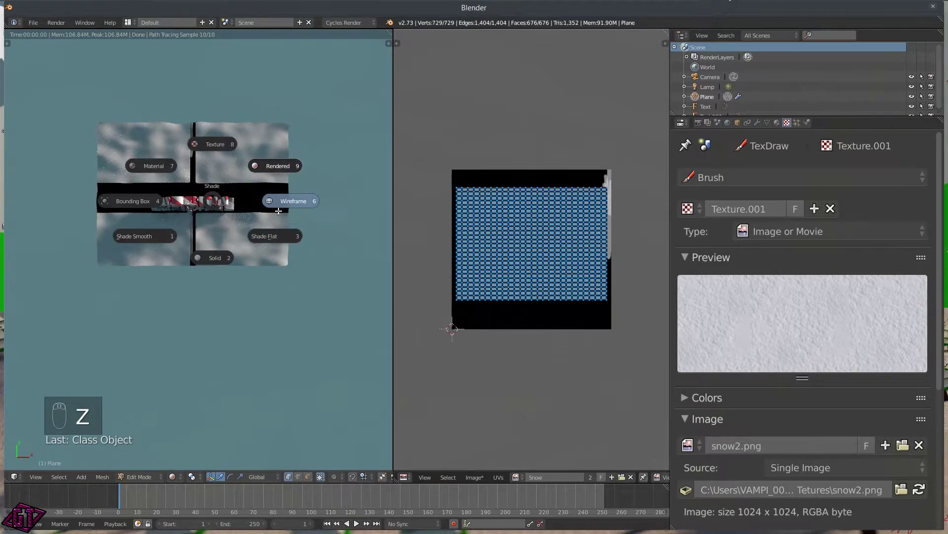
pyautogui.click(229, 251)
pyautogui.press('Tab')
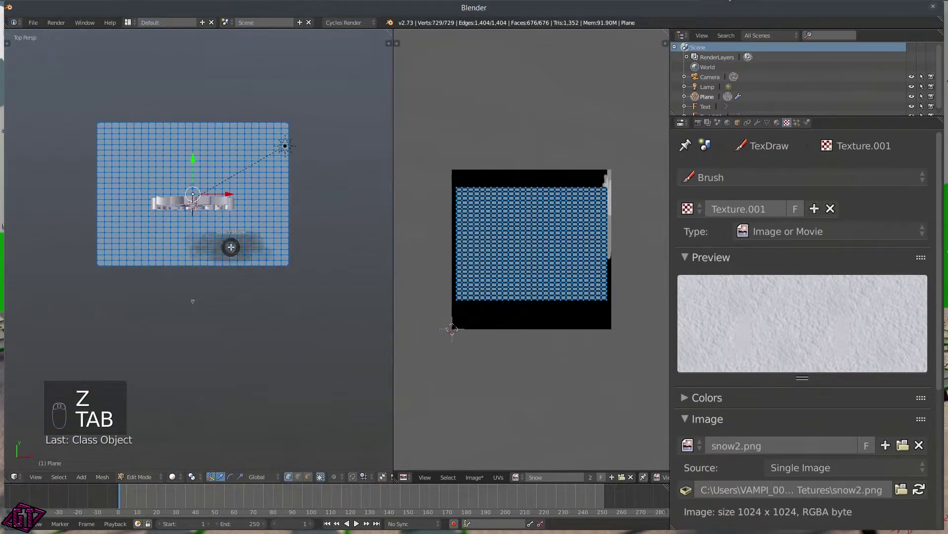
pyautogui.click(192, 285)
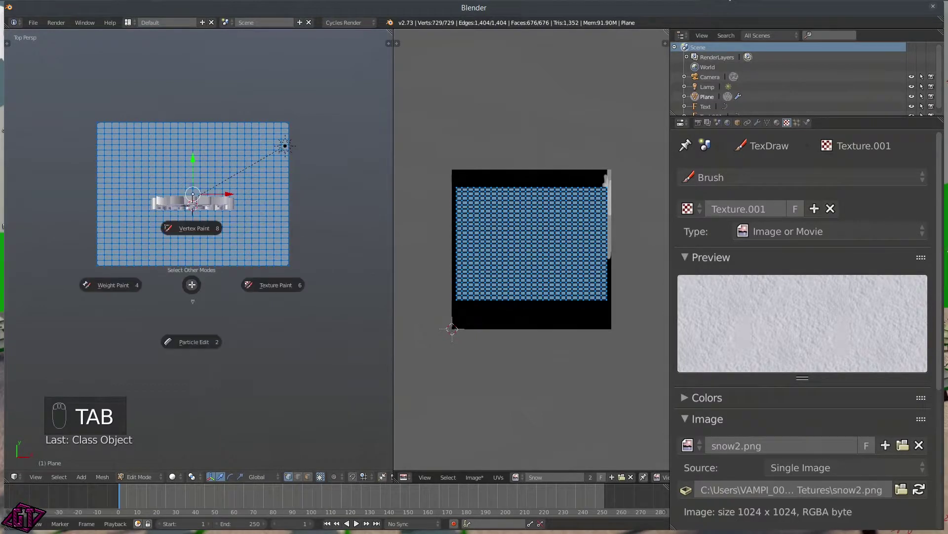
pyautogui.click(257, 285)
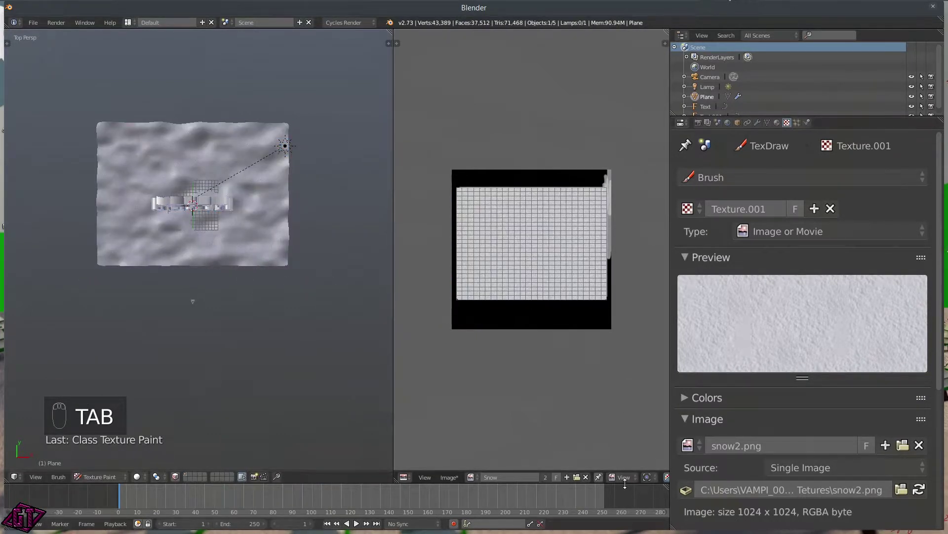
# - Put the Image Editor in Paint mode and brush snow texture down the strip along the UV grid's right edge
pyautogui.moveTo(627, 479); pyautogui.dragTo(561, 491, button='middle')
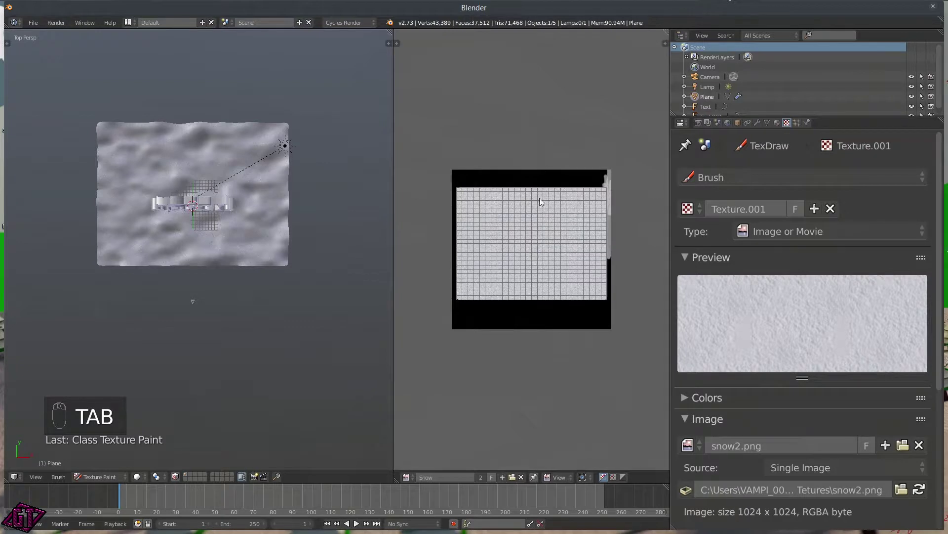
pyautogui.click(560, 477)
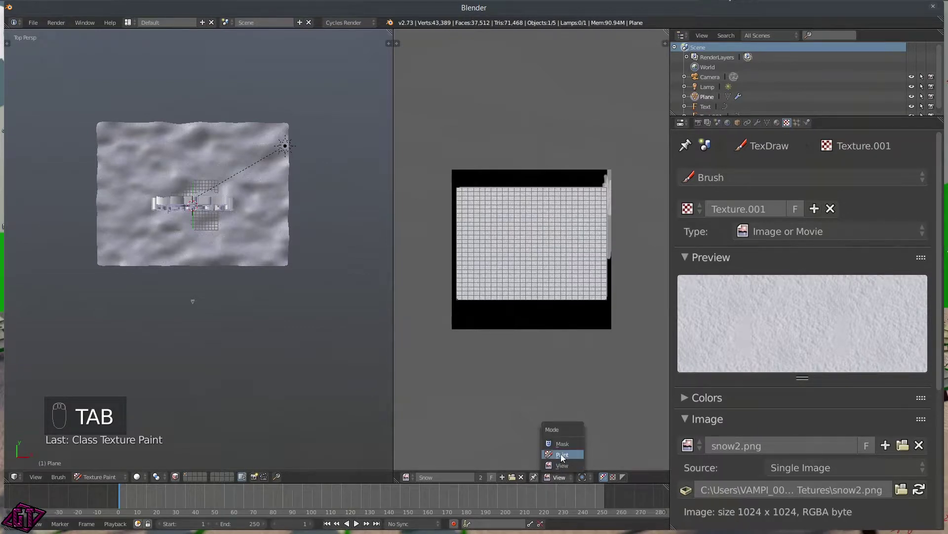
pyautogui.click(562, 454)
pyautogui.scroll(4, 604, 259)
pyautogui.moveTo(553, 261); pyautogui.dragTo(520, 268, button='middle')
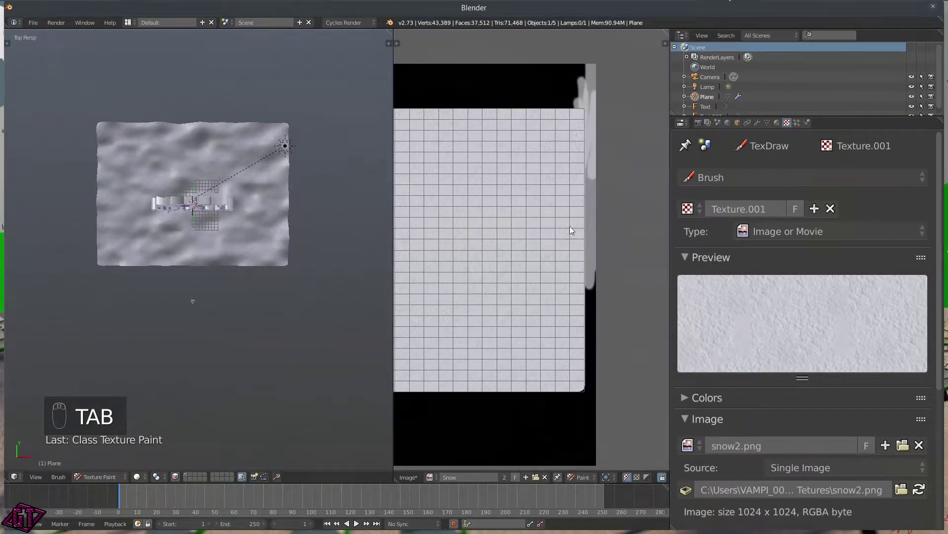
pyautogui.moveTo(588, 98); pyautogui.dragTo(574, 88)
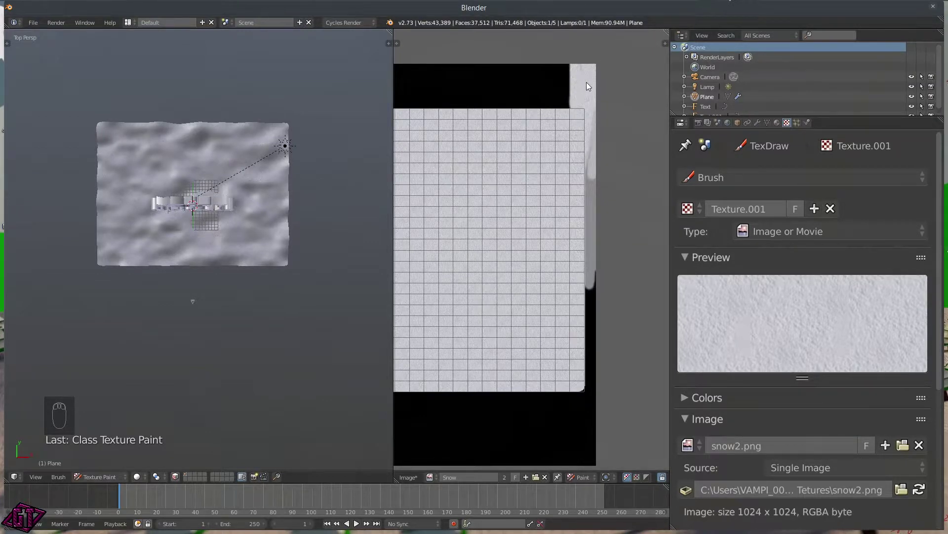
pyautogui.moveTo(593, 196); pyautogui.dragTo(595, 149)
pyautogui.moveTo(595, 262); pyautogui.dragTo(594, 210)
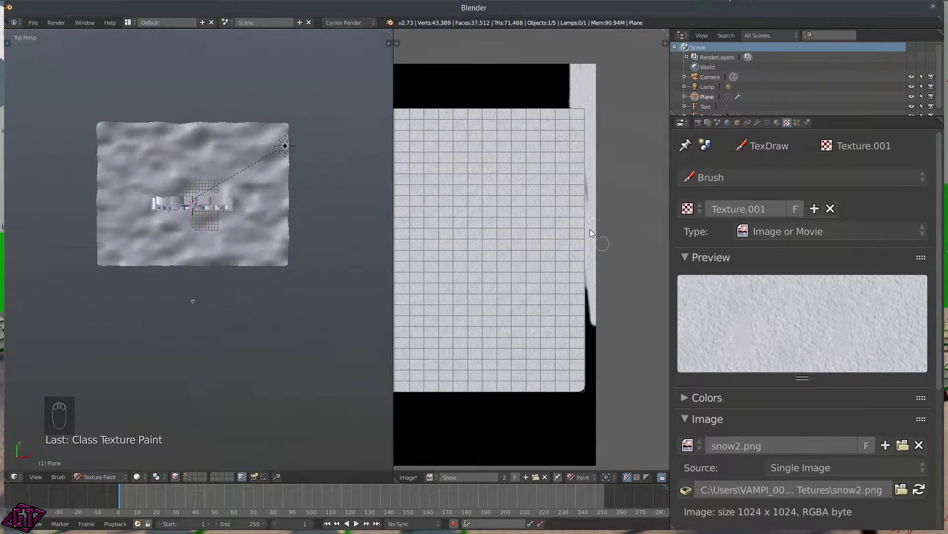
pyautogui.moveTo(584, 176)
pyautogui.mouseDown()
pyautogui.moveTo(597, 377)
pyautogui.moveTo(590, 345)
pyautogui.mouseUp()
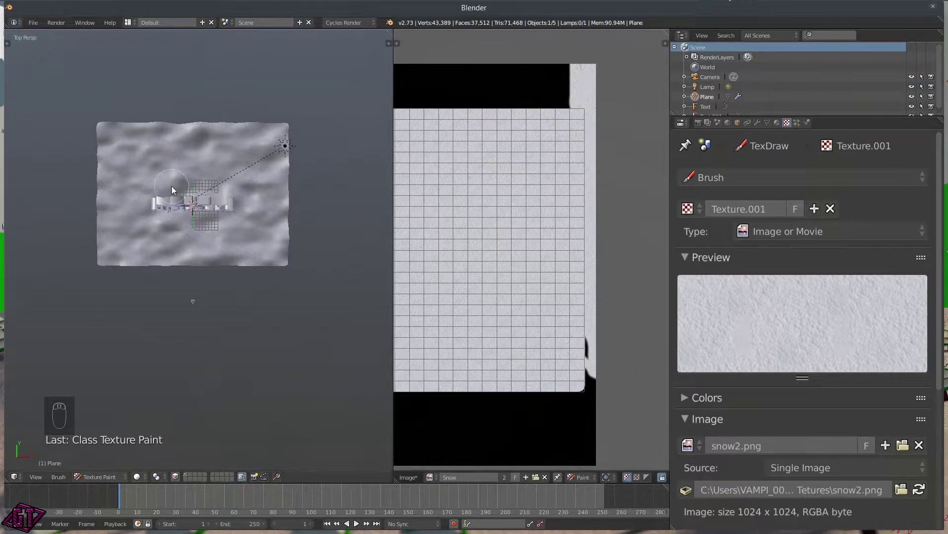
# - Try to fill the black border of the Snow image using the white Fill brush at 0.500 strength, and undo the fill
pyautogui.press('Tab')
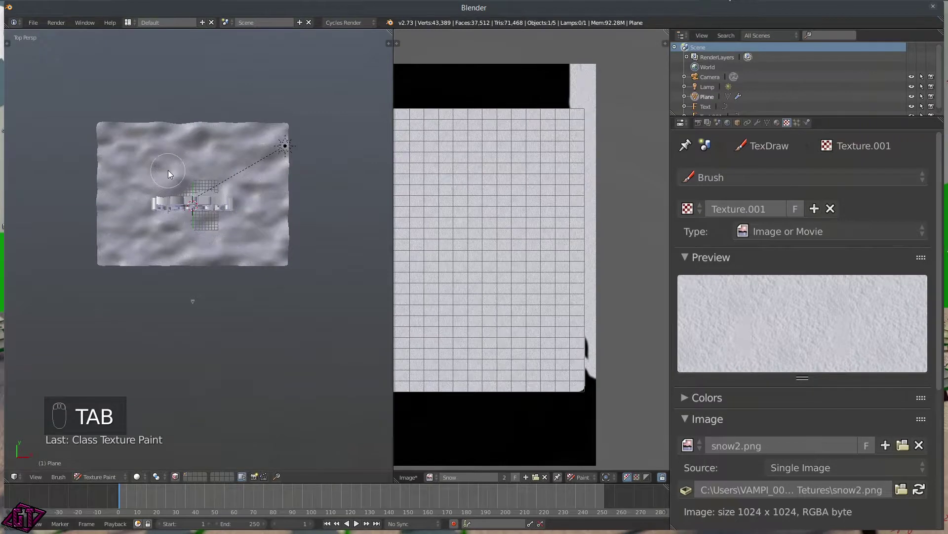
pyautogui.press('t')
pyautogui.press('t')
pyautogui.scroll(10, 113, 100)
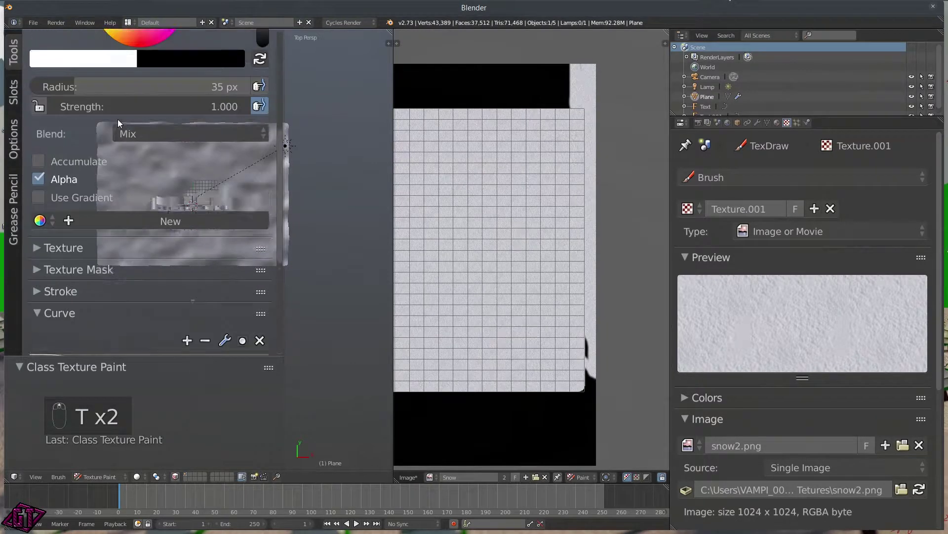
pyautogui.scroll(5, 156, 105)
pyautogui.click(132, 122)
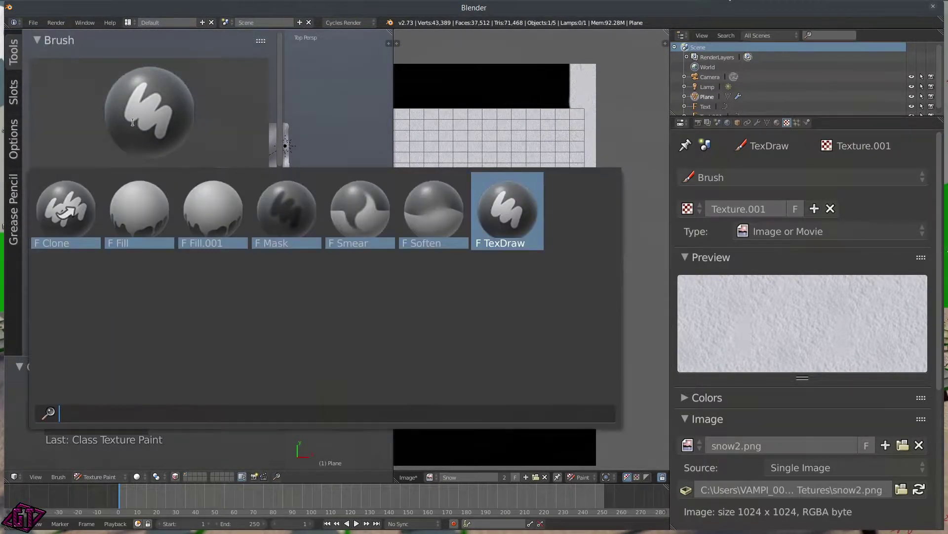
pyautogui.click(158, 219)
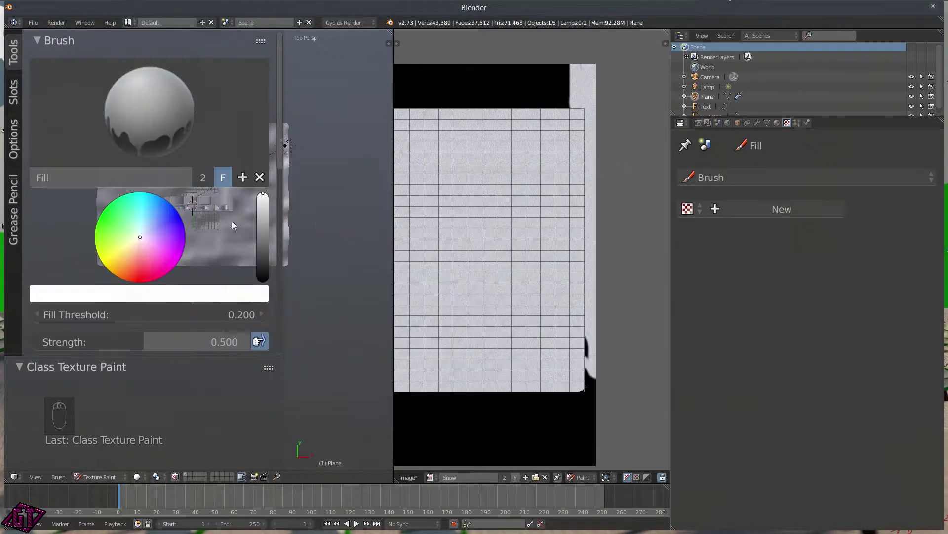
pyautogui.click(586, 410)
pyautogui.scroll(-3, 535, 294)
pyautogui.moveTo(492, 338); pyautogui.dragTo(574, 343, button='middle')
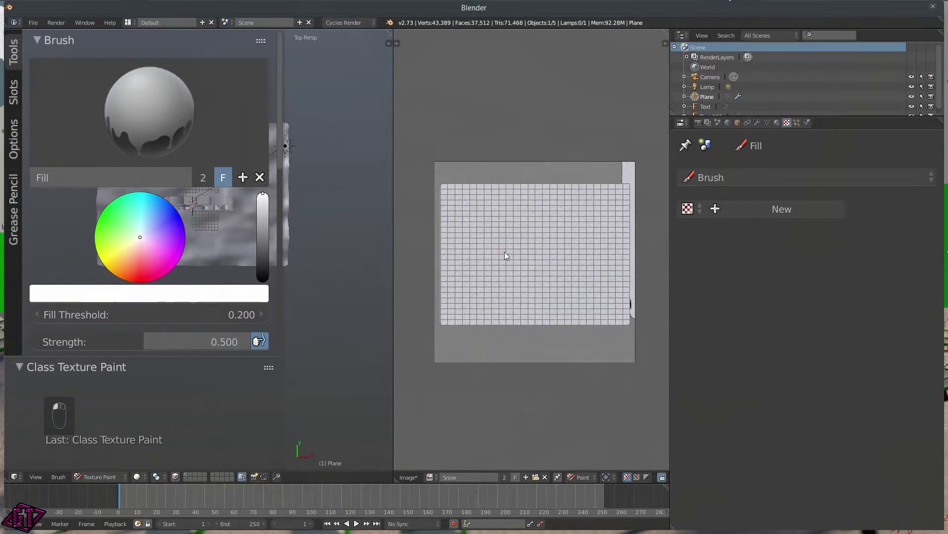
pyautogui.hotkey('ctrl', 'z')
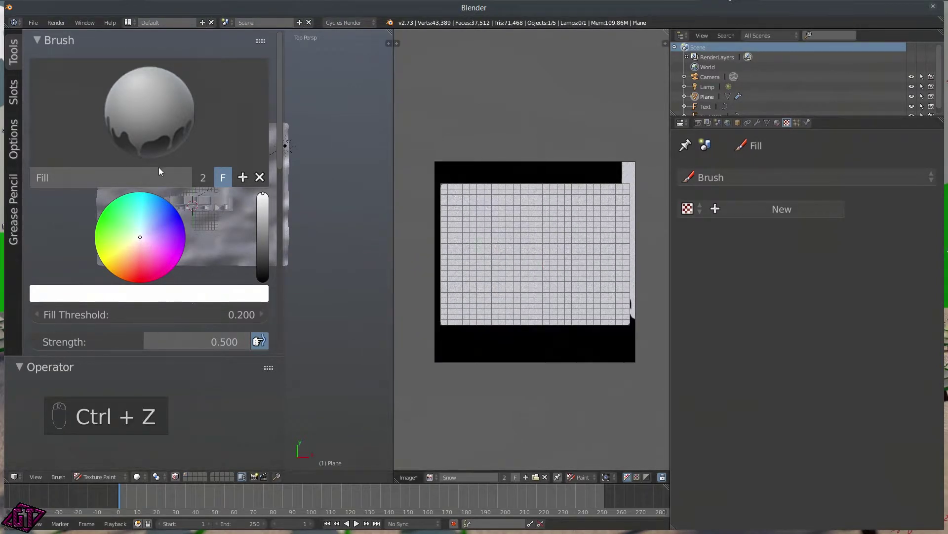
# - Switch back to the TexDraw brush and extend the snow strip past the UV grid's lower-right corner into the black border
pyautogui.click(220, 147)
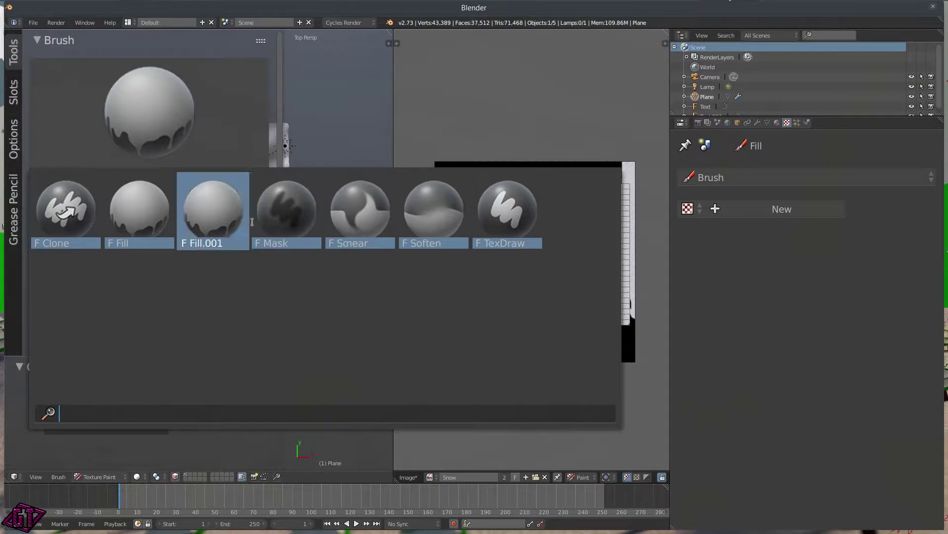
pyautogui.click(505, 213)
pyautogui.scroll(3, 506, 324)
pyautogui.scroll(-4, 537, 306)
pyautogui.moveTo(579, 327); pyautogui.dragTo(470, 313, button='middle')
pyautogui.scroll(4, 514, 311)
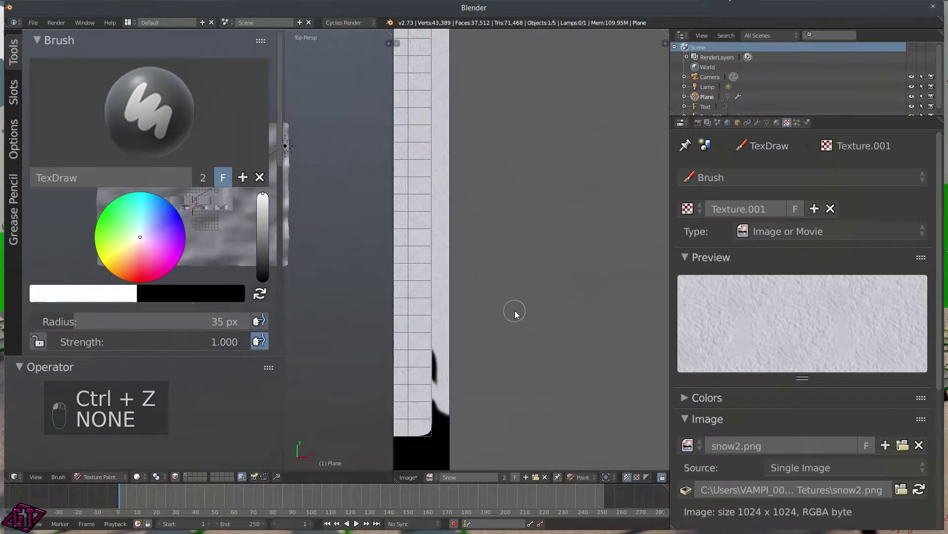
pyautogui.moveTo(522, 296); pyautogui.dragTo(502, 273)
pyautogui.moveTo(502, 390)
pyautogui.mouseDown()
pyautogui.moveTo(510, 409)
pyautogui.moveTo(522, 380)
pyautogui.moveTo(523, 406)
pyautogui.mouseUp()
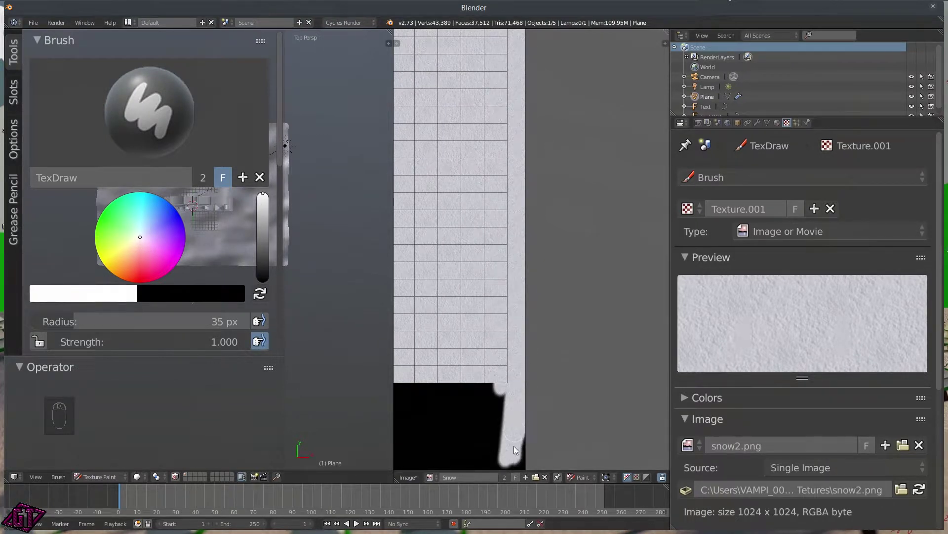
pyautogui.moveTo(521, 414); pyautogui.dragTo(517, 372, button='middle')
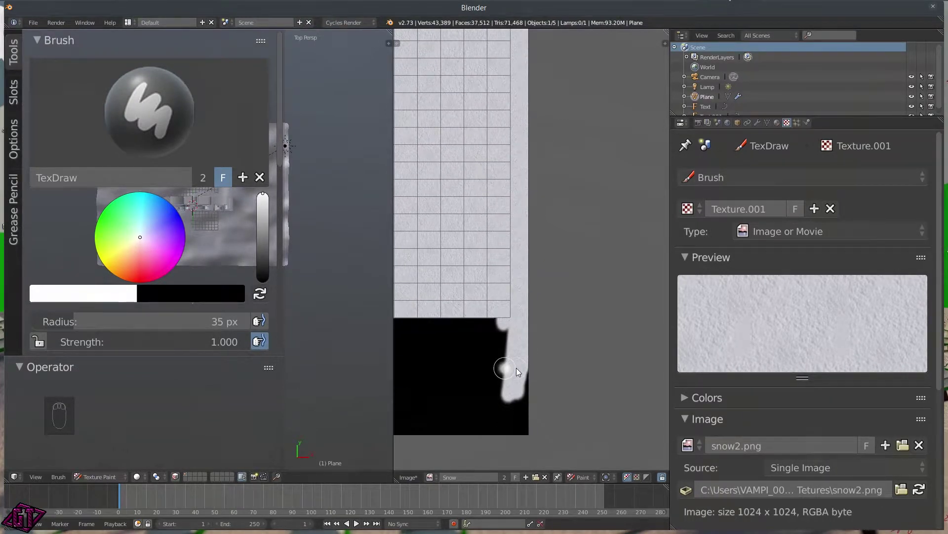
# - Enlarge the brush radius to 129 px, test it on the black area below the UV grid, and undo the stroke
pyautogui.press('f')
pyautogui.click(544, 372)
pyautogui.moveTo(496, 364)
pyautogui.mouseDown()
pyautogui.moveTo(499, 355)
pyautogui.moveTo(502, 372)
pyautogui.mouseUp()
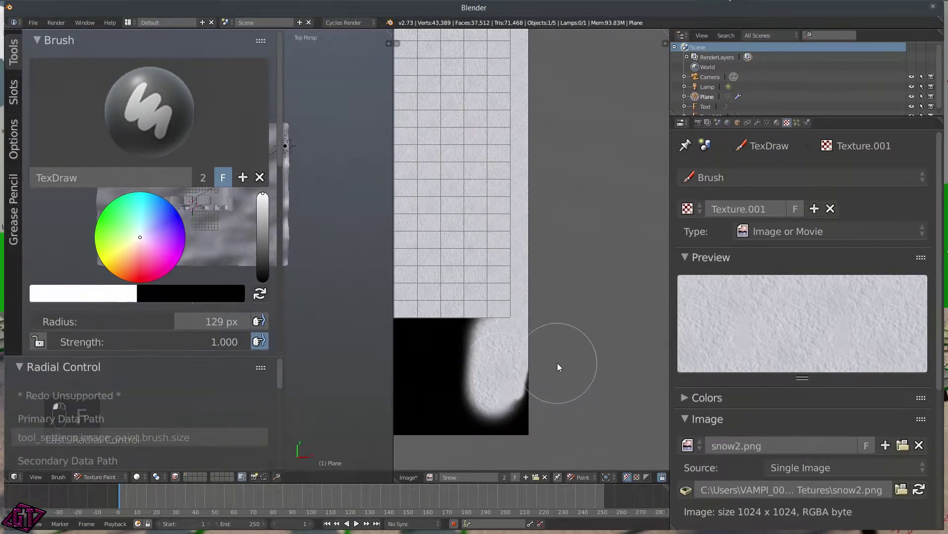
pyautogui.hotkey('ctrl', 'z')
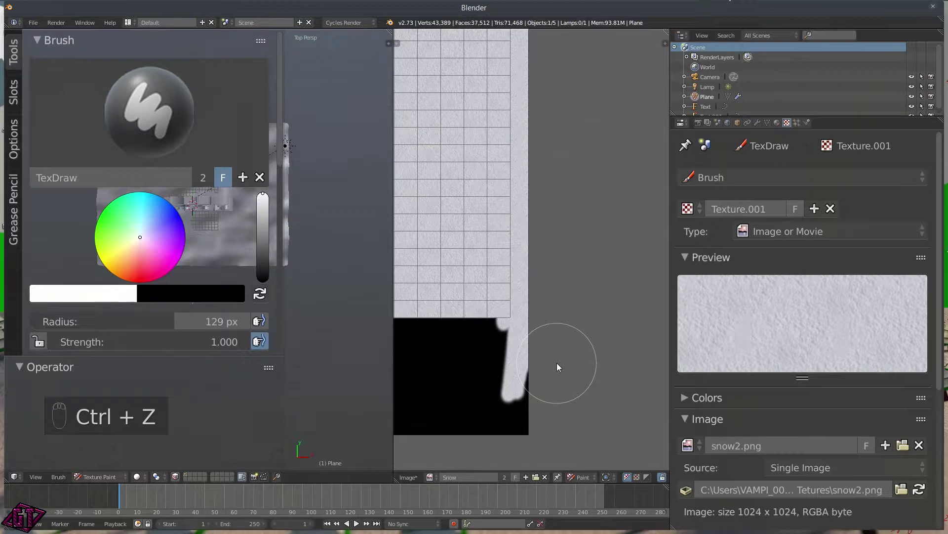
# - Reduce the brush radius to 42 px and paint snow over the black area below the UV grid's lower-right corner
pyautogui.press('f')
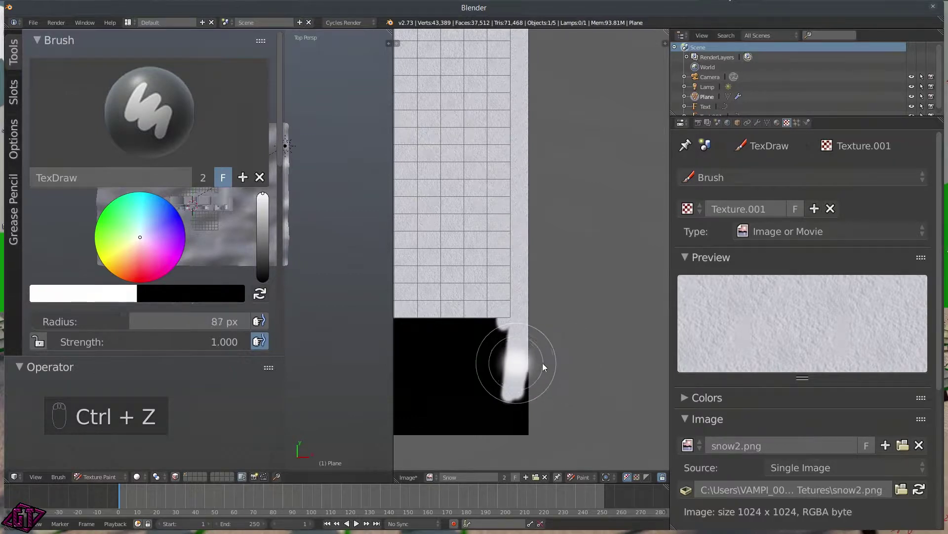
pyautogui.click(529, 364)
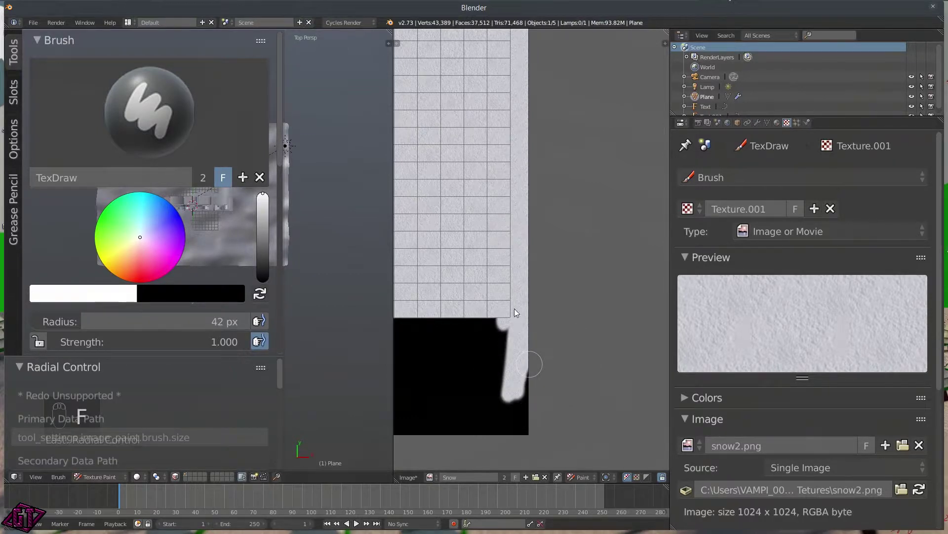
pyautogui.moveTo(505, 327)
pyautogui.mouseDown()
pyautogui.moveTo(508, 402)
pyautogui.moveTo(522, 390)
pyautogui.moveTo(525, 438)
pyautogui.moveTo(506, 440)
pyautogui.mouseUp()
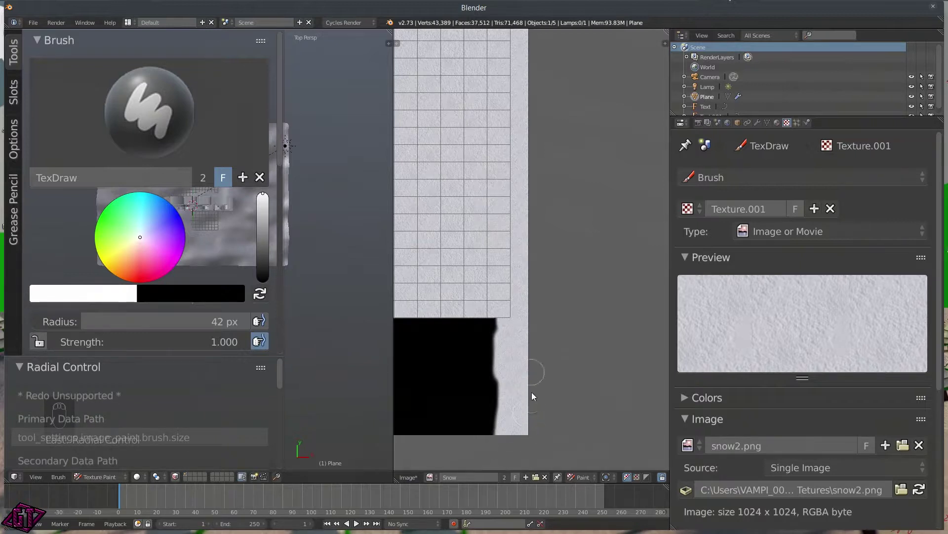
pyautogui.moveTo(500, 310); pyautogui.dragTo(492, 432)
pyautogui.moveTo(486, 373)
pyautogui.mouseDown()
pyautogui.moveTo(476, 320)
pyautogui.moveTo(484, 371)
pyautogui.mouseUp()
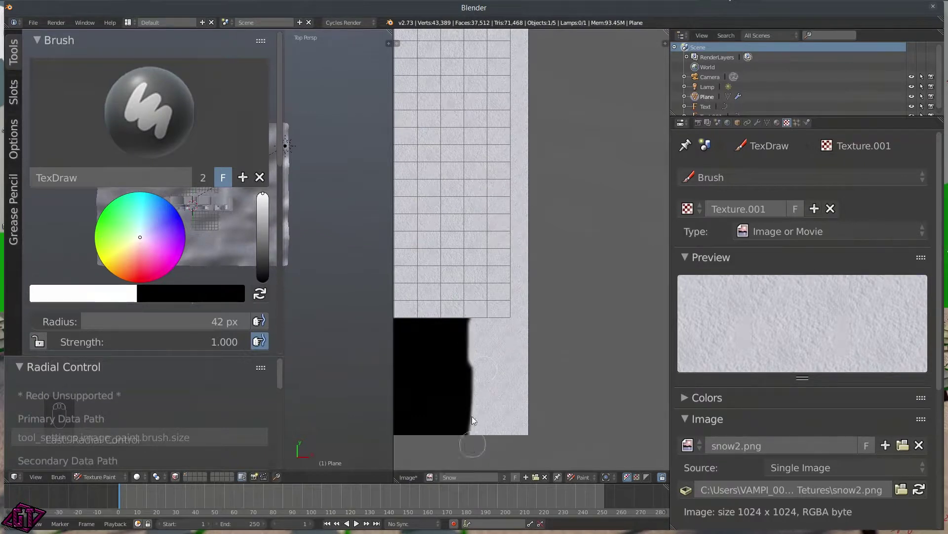
pyautogui.scroll(2, 528, 405)
pyautogui.moveTo(531, 410)
pyautogui.mouseDown()
pyautogui.moveTo(538, 286)
pyautogui.moveTo(541, 351)
pyautogui.moveTo(525, 410)
pyautogui.moveTo(510, 390)
pyautogui.mouseUp()
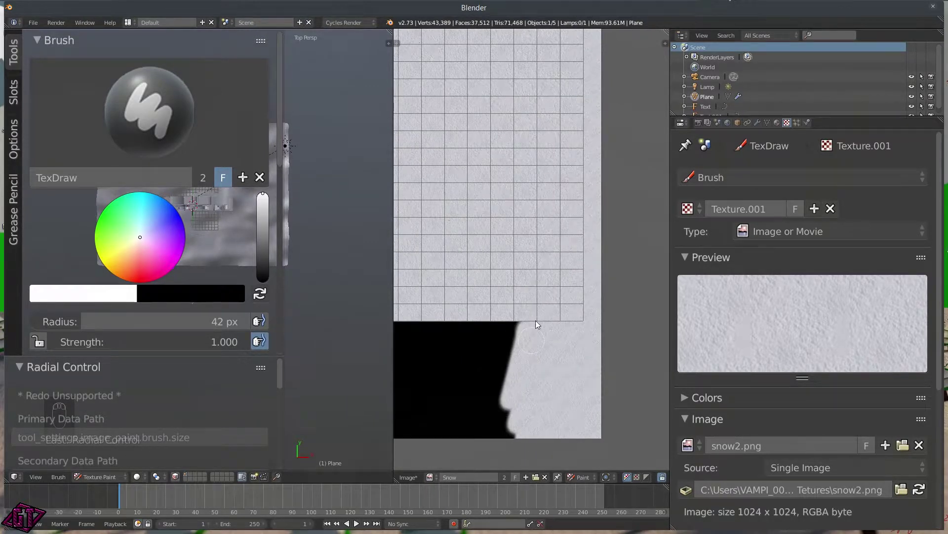
pyautogui.moveTo(519, 338); pyautogui.dragTo(515, 406)
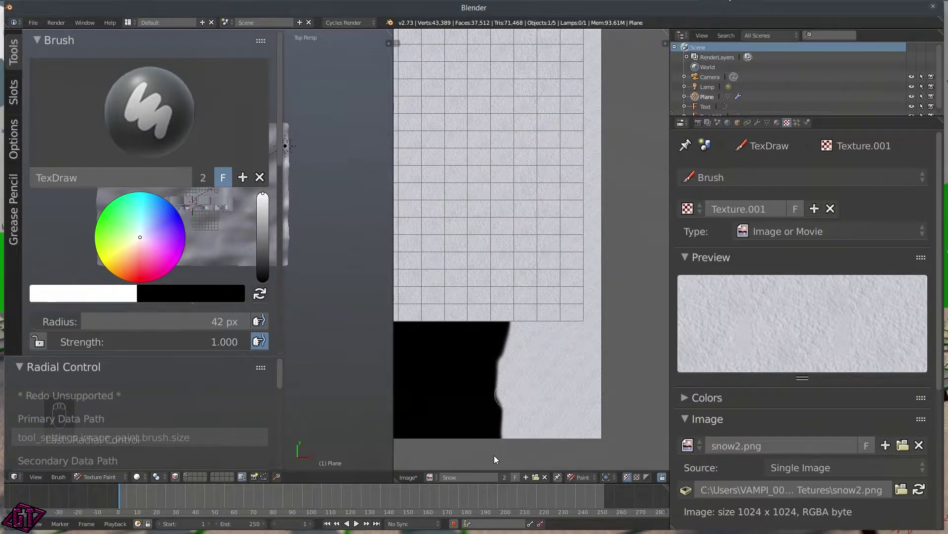
# - Examine the black borders still unpainted above, below and beside the UV grid in the Snow image
pyautogui.scroll(-4, 511, 410)
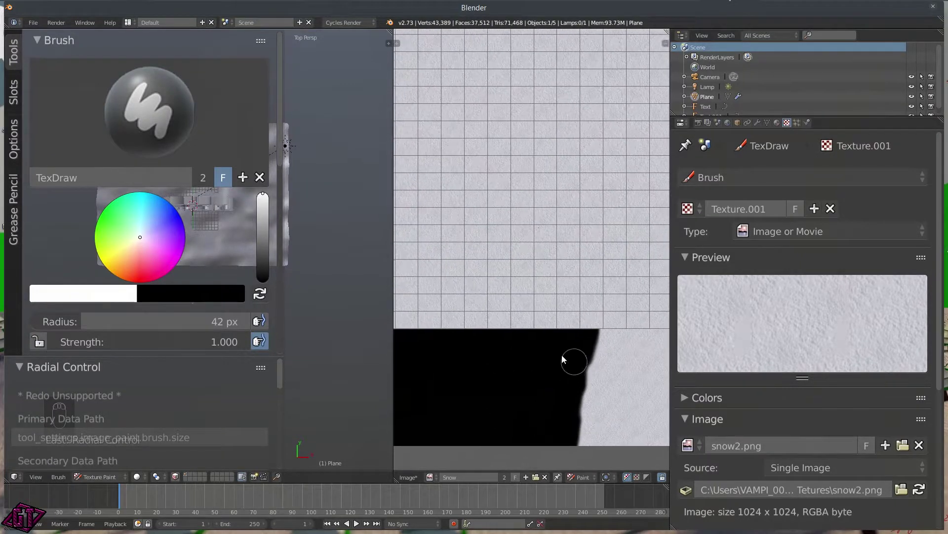
pyautogui.moveTo(523, 356); pyautogui.dragTo(561, 362, button='middle')
pyautogui.scroll(3, 531, 360)
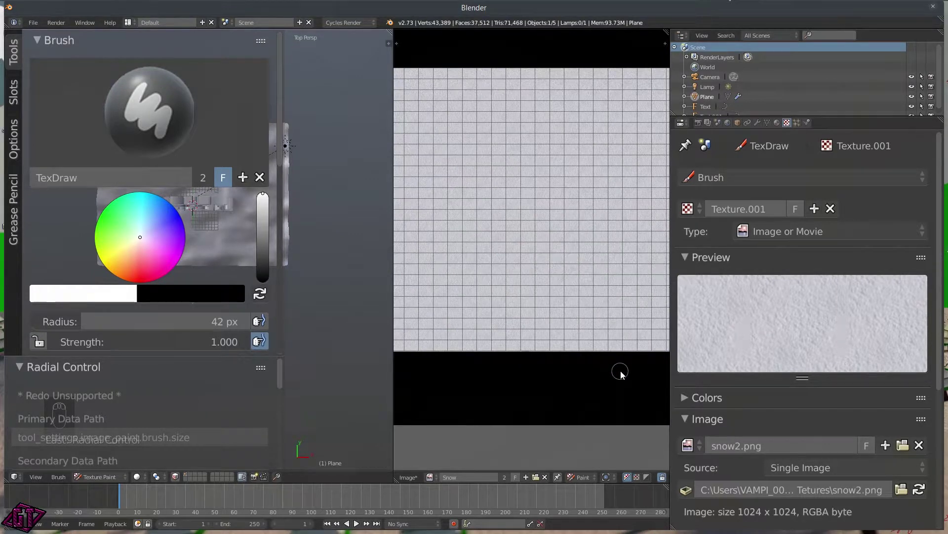
pyautogui.moveTo(621, 373); pyautogui.dragTo(504, 326, button='middle')
pyautogui.scroll(-1, 575, 344)
pyautogui.scroll(3, 601, 345)
pyautogui.moveTo(625, 430); pyautogui.dragTo(627, 358, button='middle')
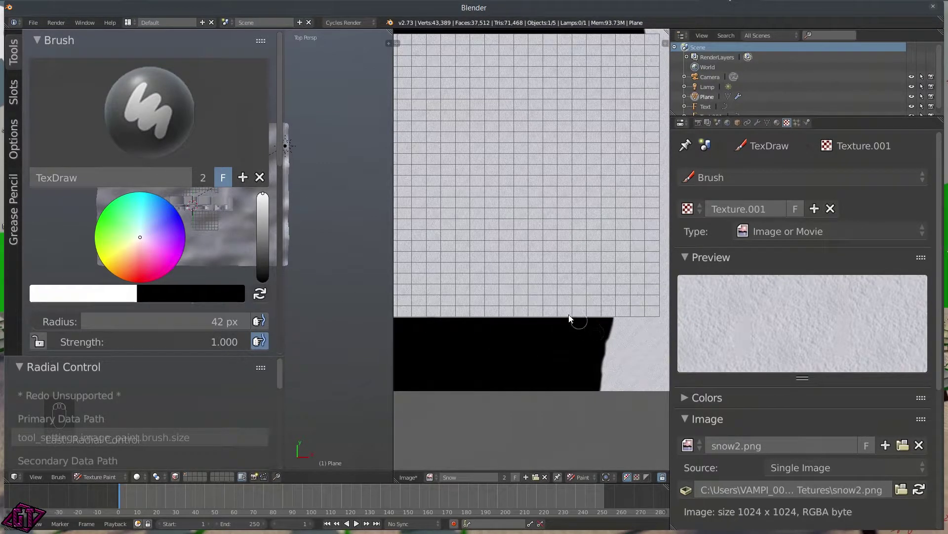
pyautogui.scroll(-3, 562, 298)
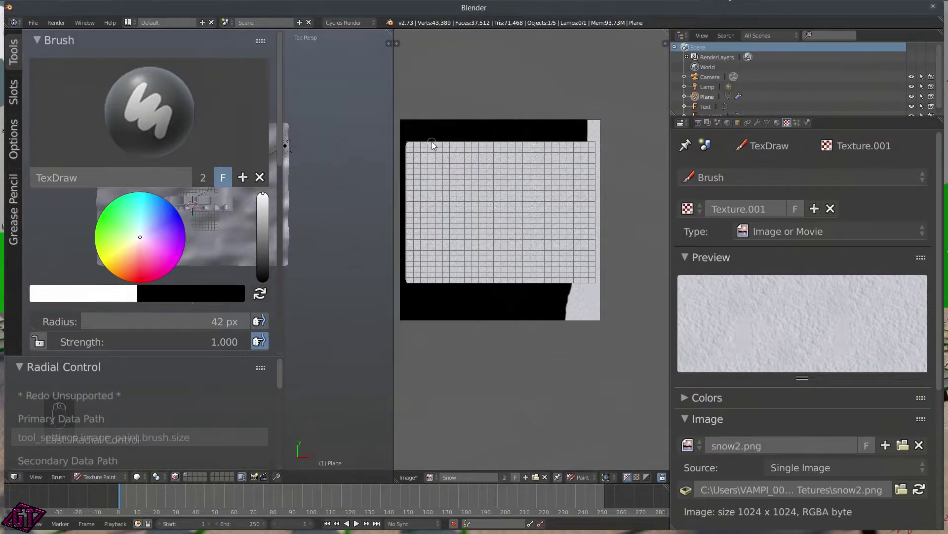
pyautogui.scroll(4, 526, 147)
pyautogui.scroll(-3, 538, 126)
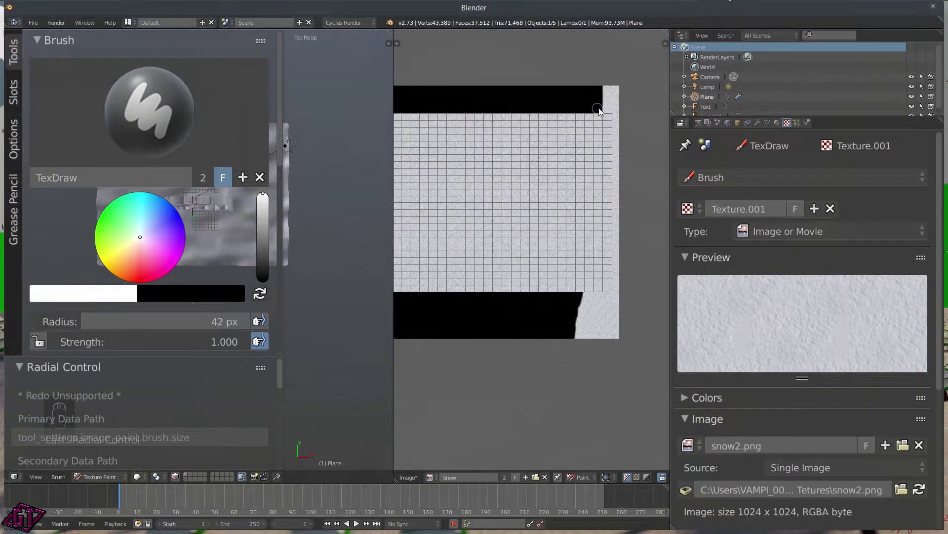
pyautogui.scroll(-3, 449, 297)
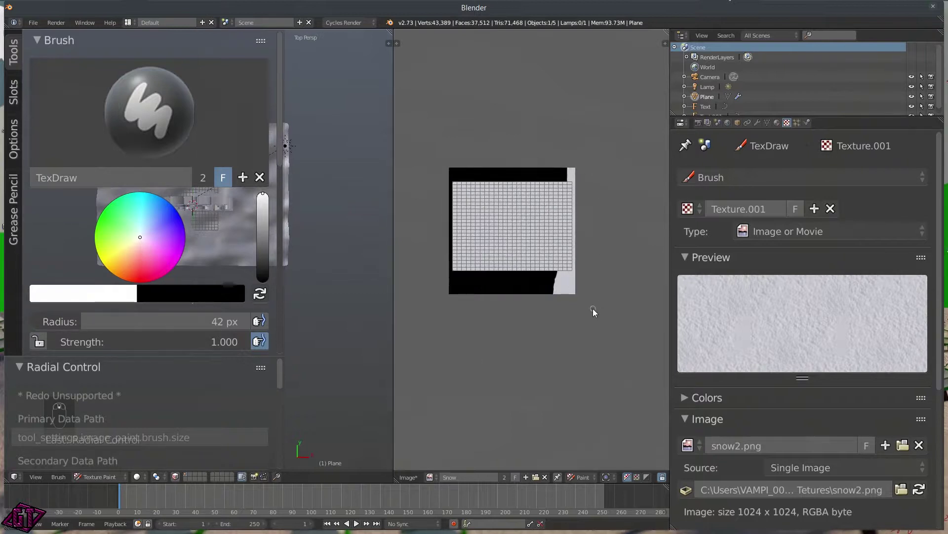
pyautogui.scroll(6, 547, 334)
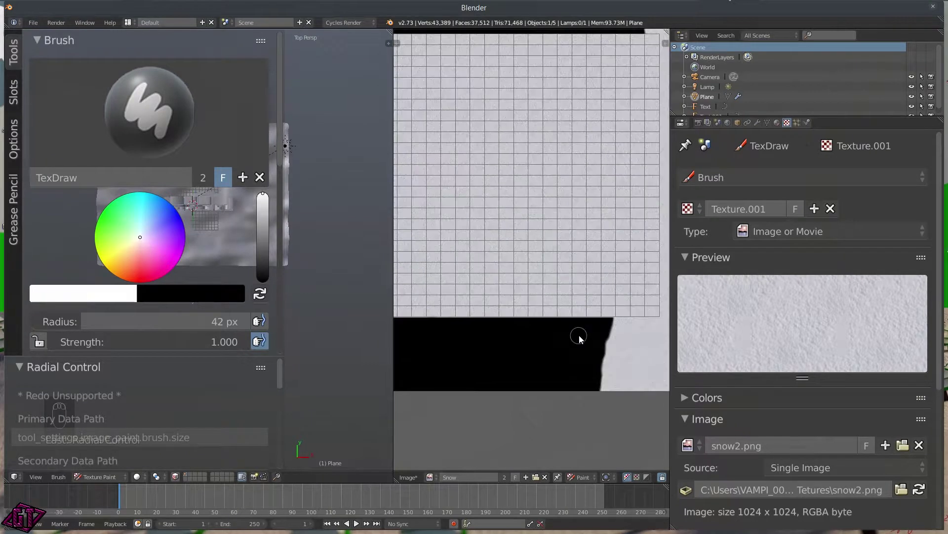
# - Brush snow texture over the entire black band below the UV grid, working from the painted corner to the image's left edge
pyautogui.scroll(-2, 583, 321)
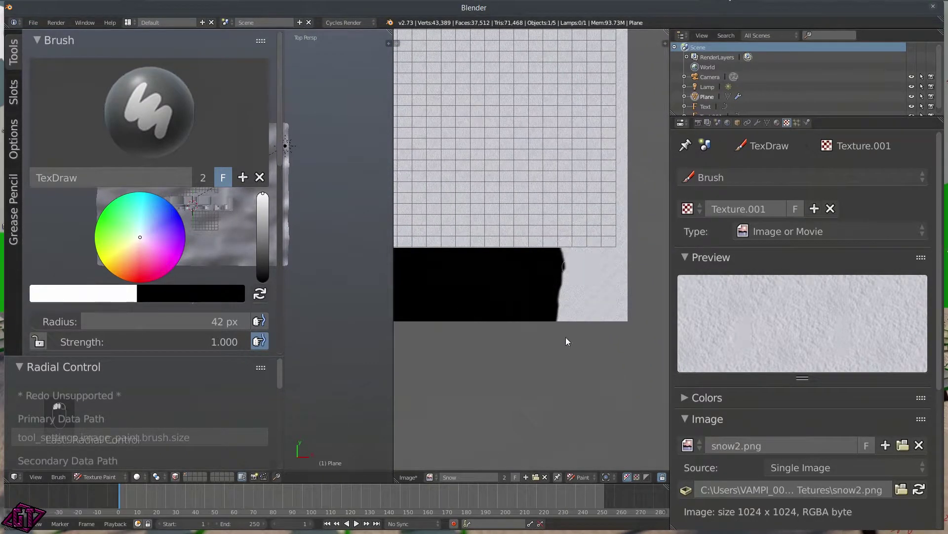
pyautogui.moveTo(565, 291); pyautogui.dragTo(563, 294)
pyautogui.moveTo(557, 259)
pyautogui.mouseDown()
pyautogui.moveTo(548, 289)
pyautogui.moveTo(544, 279)
pyautogui.moveTo(547, 315)
pyautogui.moveTo(534, 294)
pyautogui.moveTo(540, 316)
pyautogui.moveTo(532, 253)
pyautogui.mouseUp()
pyautogui.scroll(6, 543, 249)
pyautogui.moveTo(469, 316)
pyautogui.mouseDown()
pyautogui.moveTo(491, 384)
pyautogui.moveTo(447, 390)
pyautogui.mouseUp()
pyautogui.scroll(-3, 513, 247)
pyautogui.moveTo(447, 250); pyautogui.dragTo(419, 390)
pyautogui.moveTo(478, 356); pyautogui.dragTo(627, 360, button='middle')
pyautogui.moveTo(549, 267)
pyautogui.mouseDown()
pyautogui.moveTo(544, 413)
pyautogui.moveTo(474, 370)
pyautogui.moveTo(438, 275)
pyautogui.mouseUp()
pyautogui.moveTo(438, 275); pyautogui.dragTo(547, 281, button='middle')
pyautogui.moveTo(538, 277)
pyautogui.mouseDown()
pyautogui.moveTo(505, 270)
pyautogui.moveTo(461, 336)
pyautogui.mouseUp()
pyautogui.moveTo(461, 336); pyautogui.dragTo(537, 350, button='middle')
pyautogui.moveTo(529, 349)
pyautogui.mouseDown()
pyautogui.moveTo(509, 359)
pyautogui.moveTo(461, 345)
pyautogui.mouseUp()
pyautogui.moveTo(460, 342); pyautogui.dragTo(538, 359, button='middle')
pyautogui.moveTo(533, 357)
pyautogui.mouseDown()
pyautogui.moveTo(523, 333)
pyautogui.moveTo(455, 441)
pyautogui.moveTo(459, 168)
pyautogui.mouseUp()
# - Paint the narrow black strip along the UV grid's left edge with snow, up to the image's upper corner
pyautogui.moveTo(460, 168); pyautogui.dragTo(416, 341, button='middle')
pyautogui.moveTo(416, 267); pyautogui.dragTo(420, 152)
pyautogui.moveTo(420, 151); pyautogui.dragTo(520, 223, button='middle')
pyautogui.moveTo(523, 277); pyautogui.dragTo(522, 47)
# - Cover the black band above the UV grid with snow strokes from the left edge to the painted right strip
pyautogui.moveTo(521, 46); pyautogui.dragTo(480, 218, button='middle')
pyautogui.moveTo(480, 212)
pyautogui.mouseDown()
pyautogui.moveTo(507, 288)
pyautogui.moveTo(667, 268)
pyautogui.mouseUp()
pyautogui.moveTo(667, 268); pyautogui.dragTo(545, 234, button='middle')
pyautogui.moveTo(545, 238)
pyautogui.mouseDown()
pyautogui.moveTo(603, 151)
pyautogui.moveTo(657, 163)
pyautogui.mouseUp()
pyautogui.moveTo(657, 164); pyautogui.dragTo(508, 201, button='middle')
pyautogui.moveTo(508, 201)
pyautogui.mouseDown()
pyautogui.moveTo(631, 173)
pyautogui.moveTo(657, 197)
pyautogui.mouseUp()
pyautogui.moveTo(657, 197); pyautogui.dragTo(596, 176, button='middle')
pyautogui.moveTo(596, 177); pyautogui.dragTo(585, 232)
pyautogui.moveTo(586, 232); pyautogui.dragTo(542, 303, button='middle')
pyautogui.moveTo(542, 302)
pyautogui.mouseDown()
pyautogui.moveTo(603, 205)
pyautogui.moveTo(642, 207)
pyautogui.mouseUp()
pyautogui.moveTo(643, 207); pyautogui.dragTo(546, 281, button='middle')
pyautogui.moveTo(546, 282); pyautogui.dragTo(578, 208)
pyautogui.moveTo(628, 417); pyautogui.dragTo(634, 243, button='middle')
# - Inspect the whole painted Snow image for leftover black spots or visible brush edges
pyautogui.scroll(-3, 633, 242)
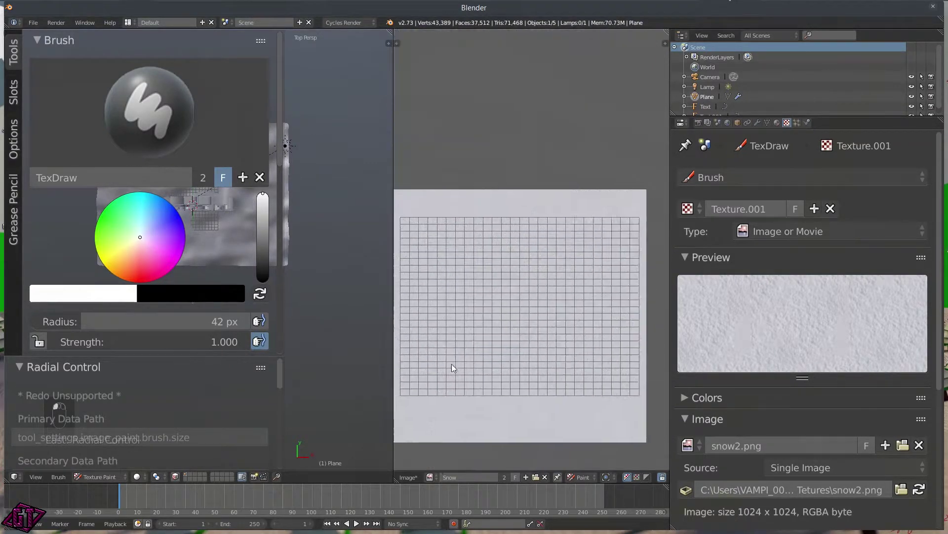
pyautogui.moveTo(490, 217); pyautogui.dragTo(567, 223, button='middle')
pyautogui.scroll(1, 568, 224)
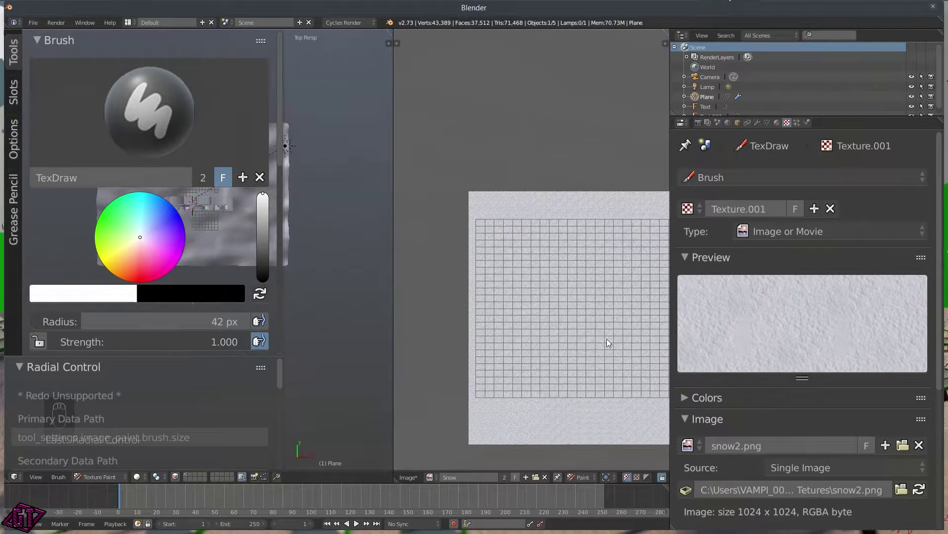
pyautogui.moveTo(619, 338); pyautogui.dragTo(555, 324, button='middle')
pyautogui.scroll(3, 559, 309)
pyautogui.scroll(-3, 556, 304)
pyautogui.scroll(2, 556, 307)
pyautogui.scroll(-3, 558, 232)
pyautogui.scroll(3, 537, 303)
pyautogui.scroll(-3, 537, 303)
pyautogui.moveTo(529, 320); pyautogui.dragTo(542, 276, button='middle')
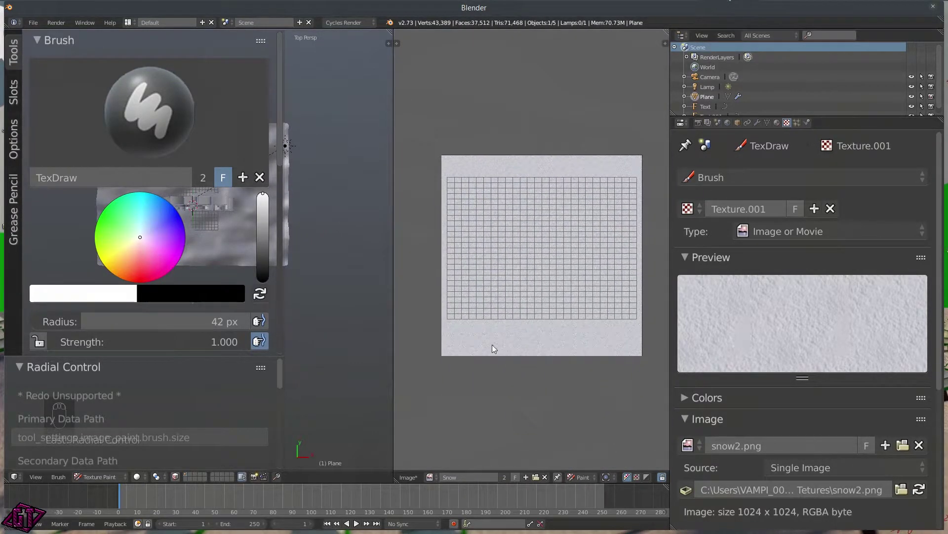
# - Start saving the painted Snow image as a new file and browse to the Christmas folder on the Desktop
pyautogui.click(413, 481)
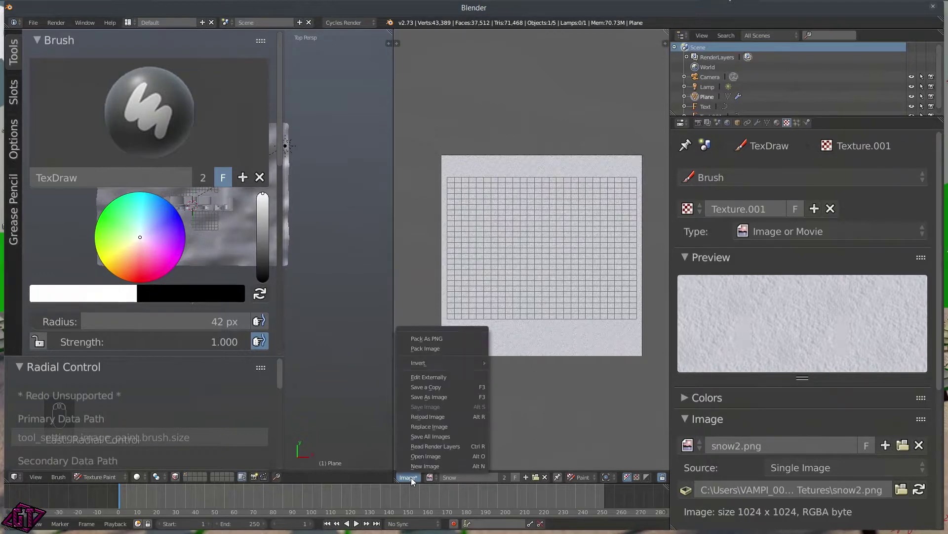
pyautogui.click(434, 395)
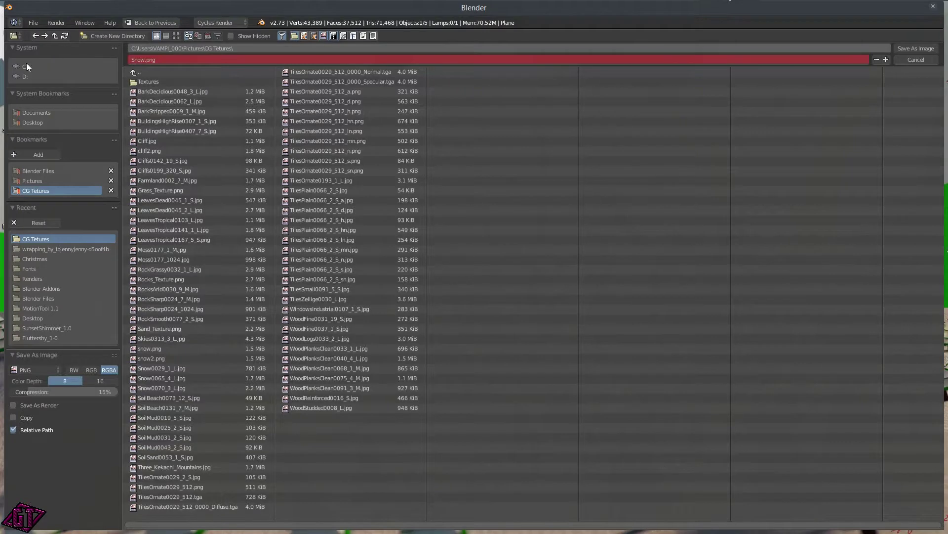
pyautogui.click(32, 123)
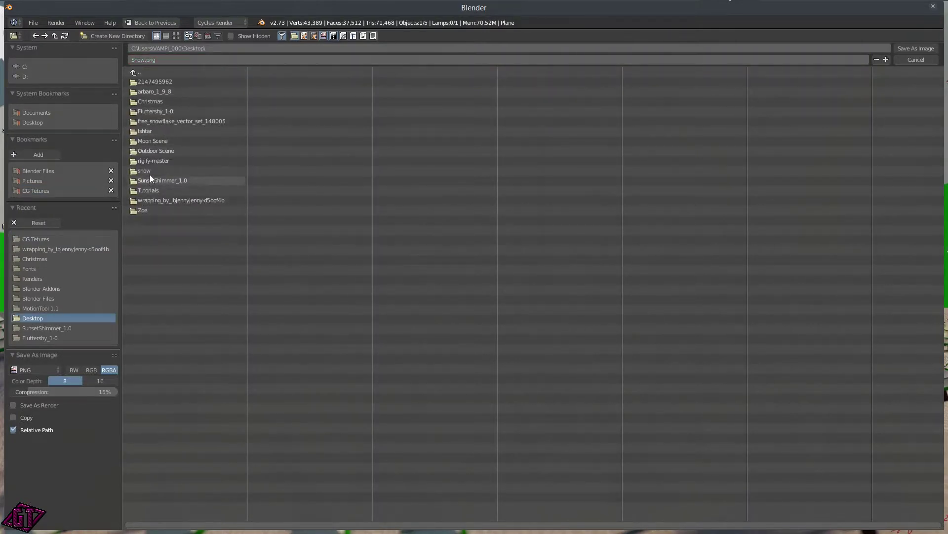
pyautogui.click(154, 101)
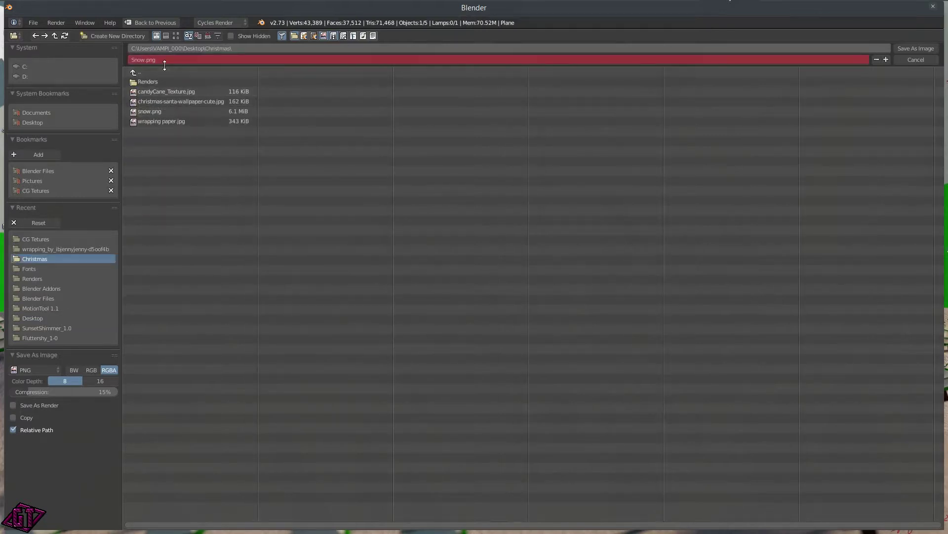
# - Create a folder named "Christmas tutorial" inside the Christmas folder and open it
pyautogui.click(109, 36)
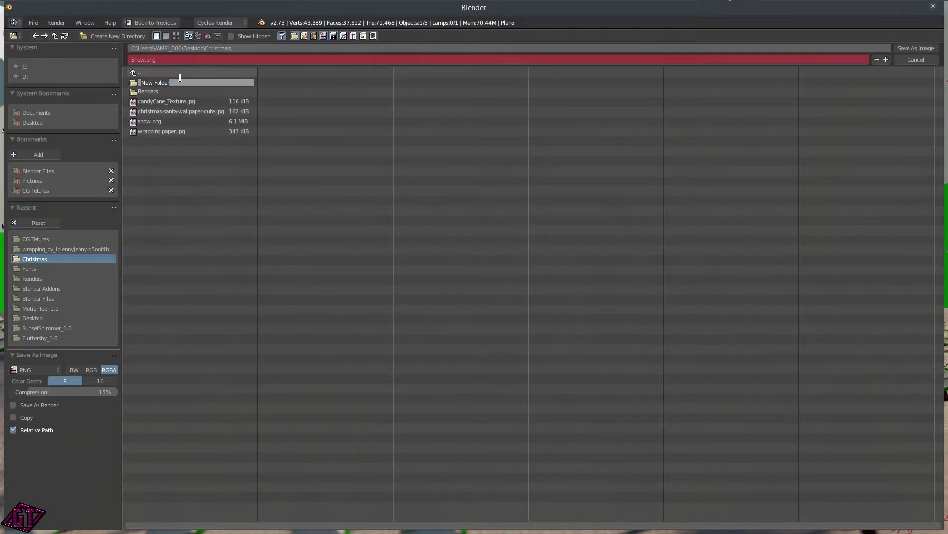
pyautogui.write('Christmas tutorial')
pyautogui.press('Return')
pyautogui.doubleClick(181, 78)
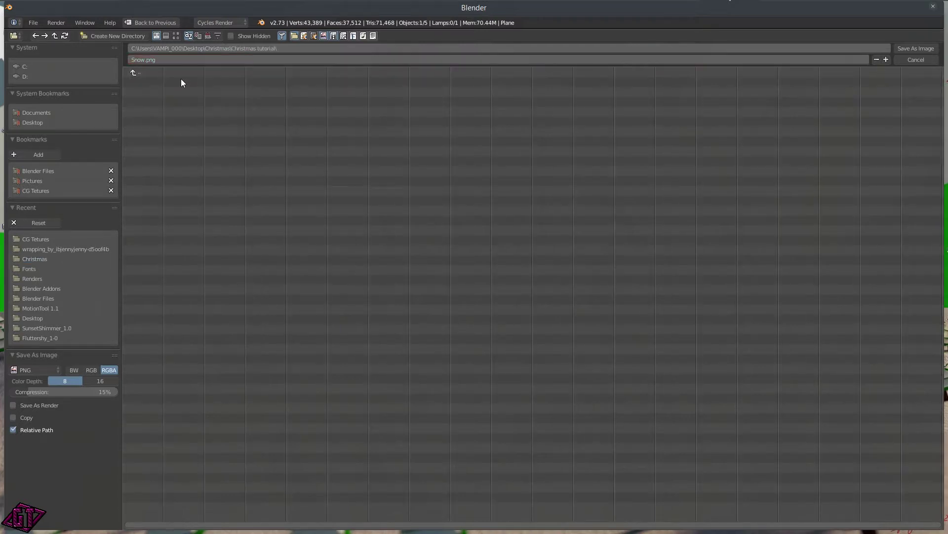
# - Create a "Textures" subfolder in the Christmas tutorial folder and save the image there as Snow.png
pyautogui.click(111, 36)
pyautogui.write('Textures')
pyautogui.press('Return')
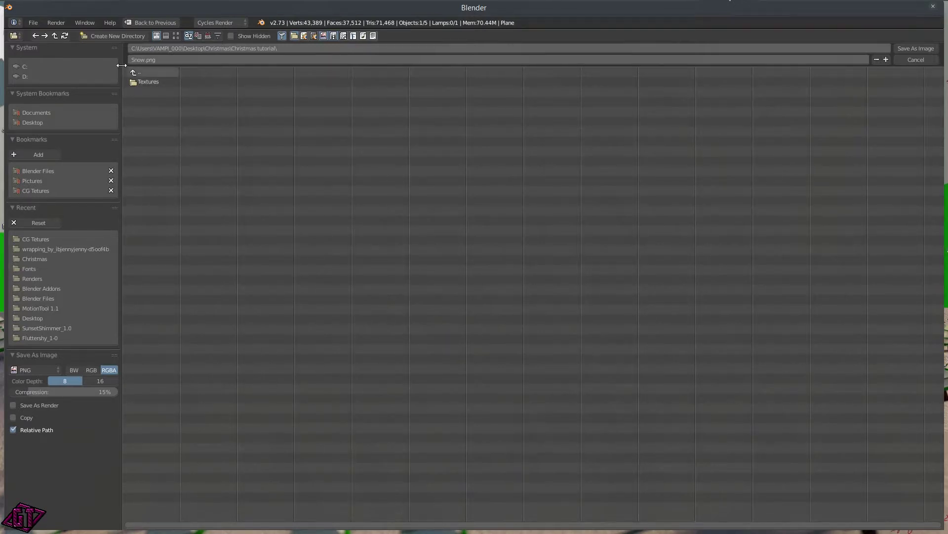
pyautogui.click(143, 81)
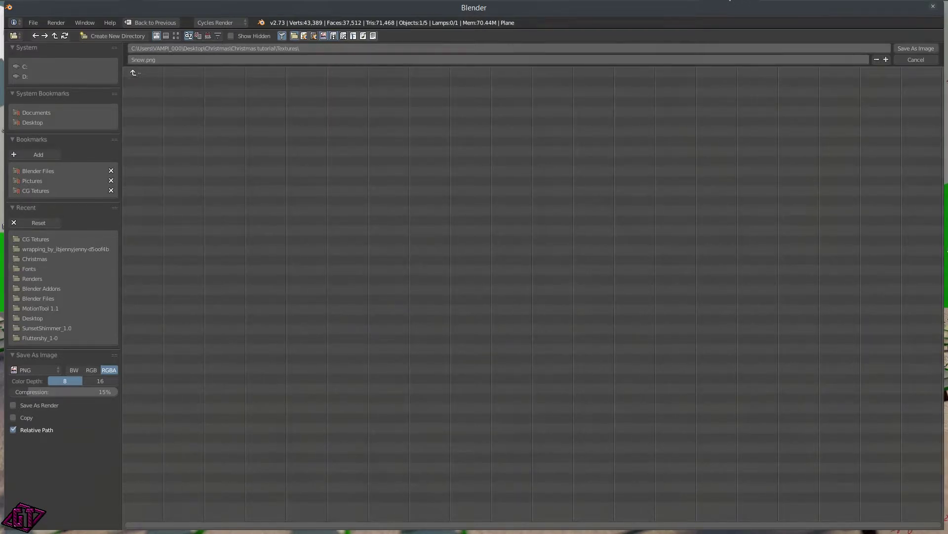
pyautogui.click(920, 47)
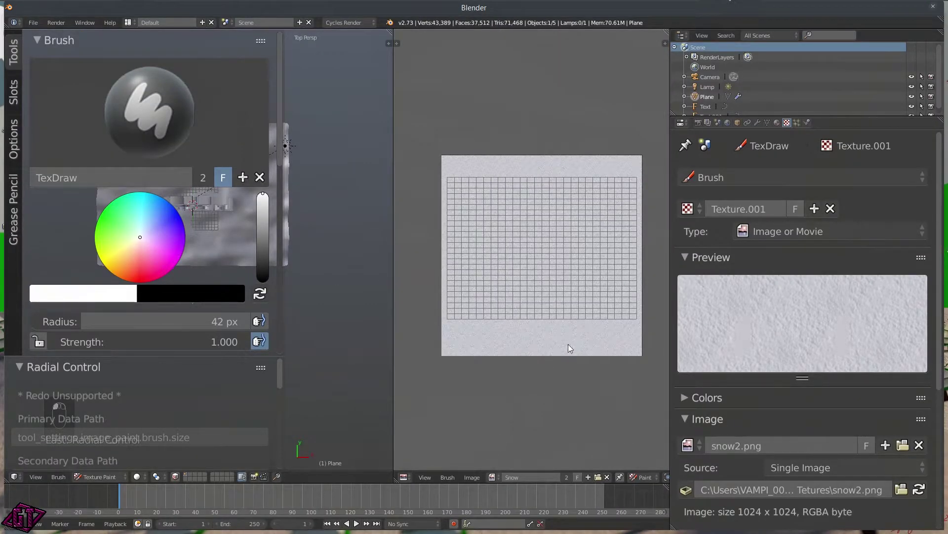
# - Hide the brush settings, return the plane to Object Mode, and show the scene through the camera with rendered shading
pyautogui.press('t')
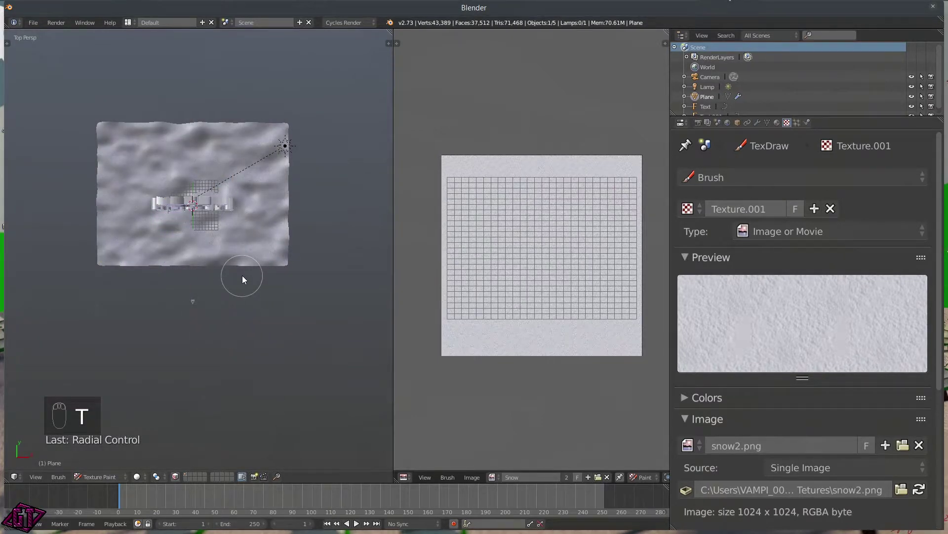
pyautogui.press('Tab')
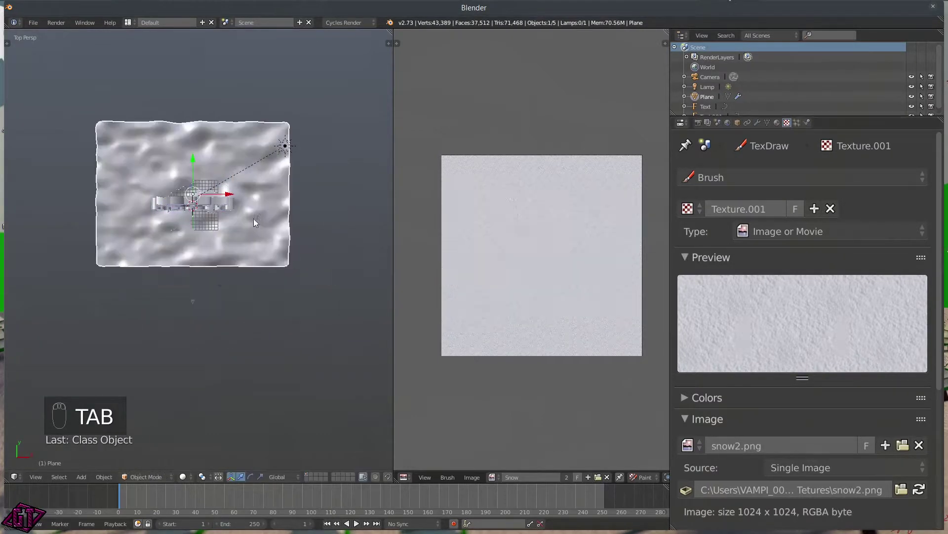
pyautogui.press('q')
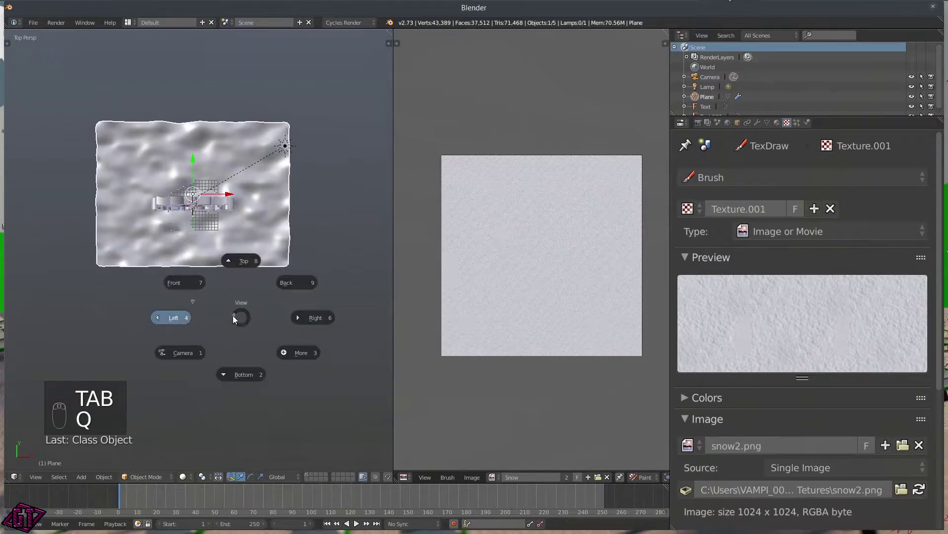
pyautogui.click(193, 349)
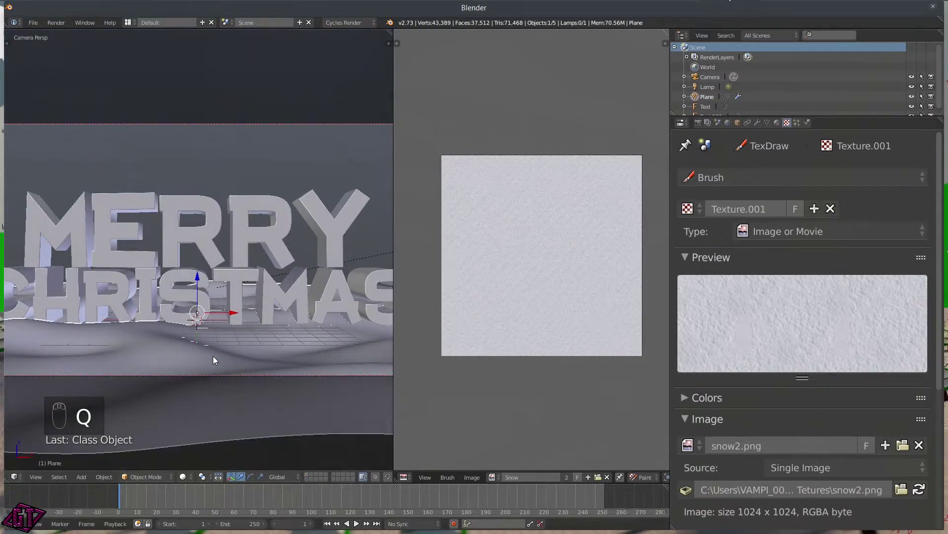
pyautogui.press('z')
pyautogui.click(266, 323)
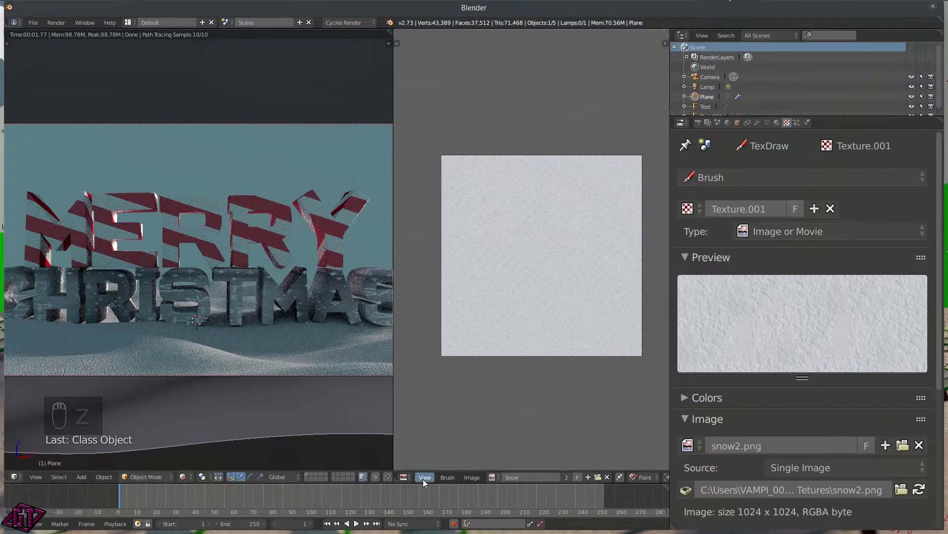
# - Show the Snow material's nodes in place of the image and set the Mapping scale to 5 on X, Y and Z
pyautogui.click(403, 476)
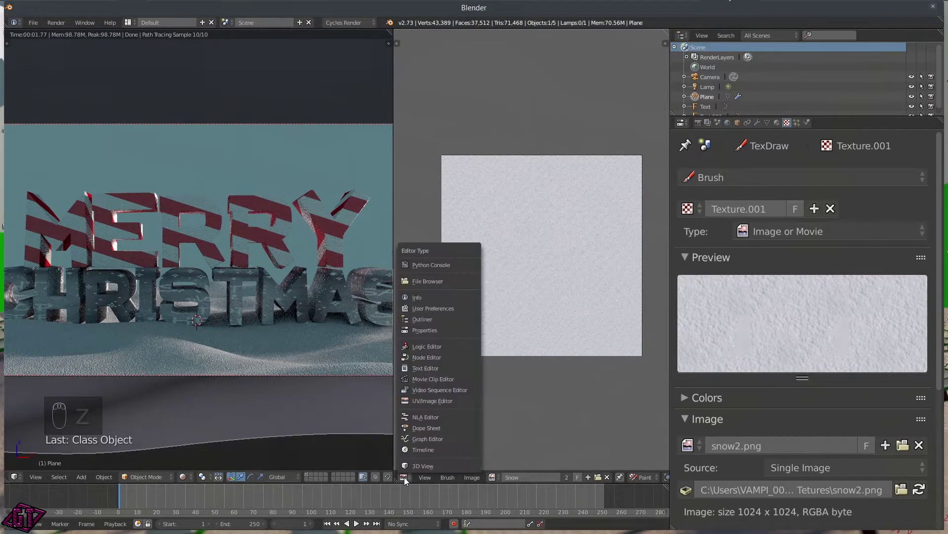
pyautogui.click(427, 356)
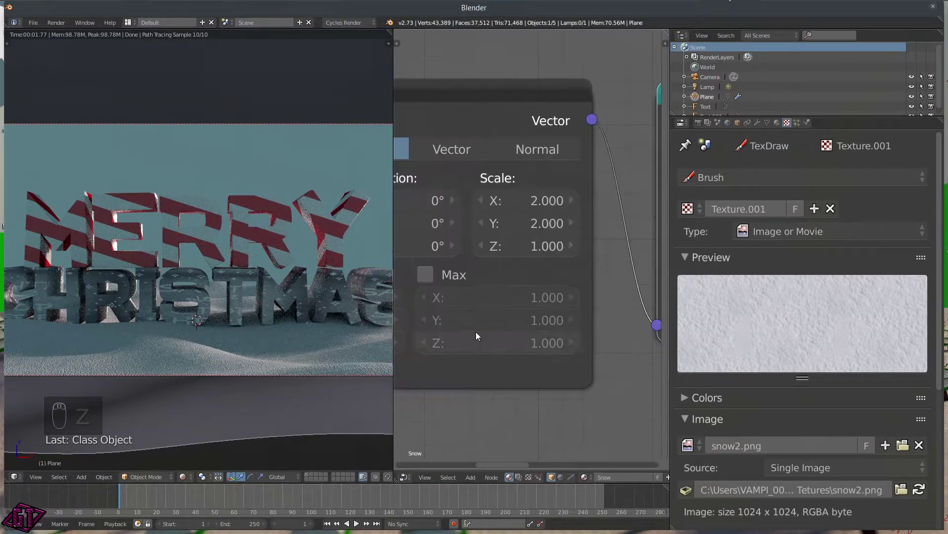
pyautogui.click(535, 200)
pyautogui.write('5')
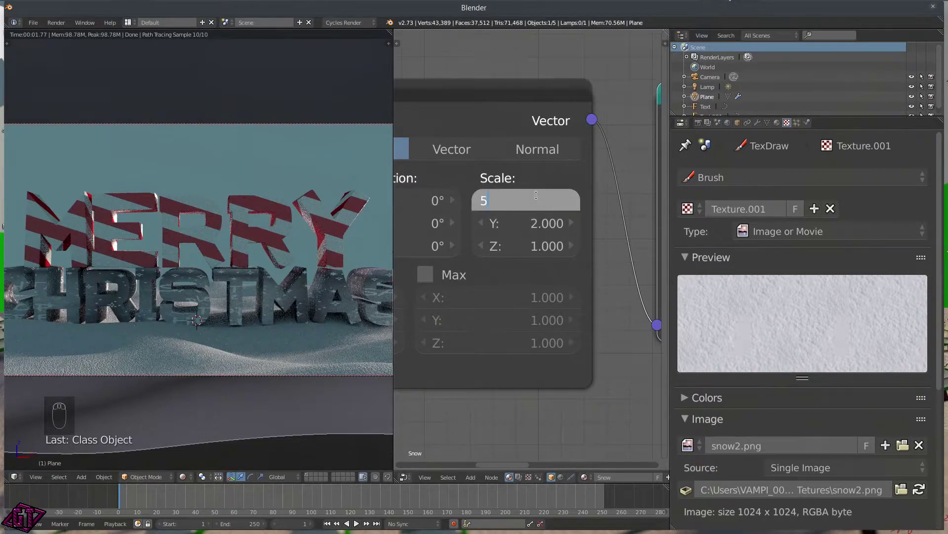
pyautogui.press('Return')
pyautogui.click(533, 218)
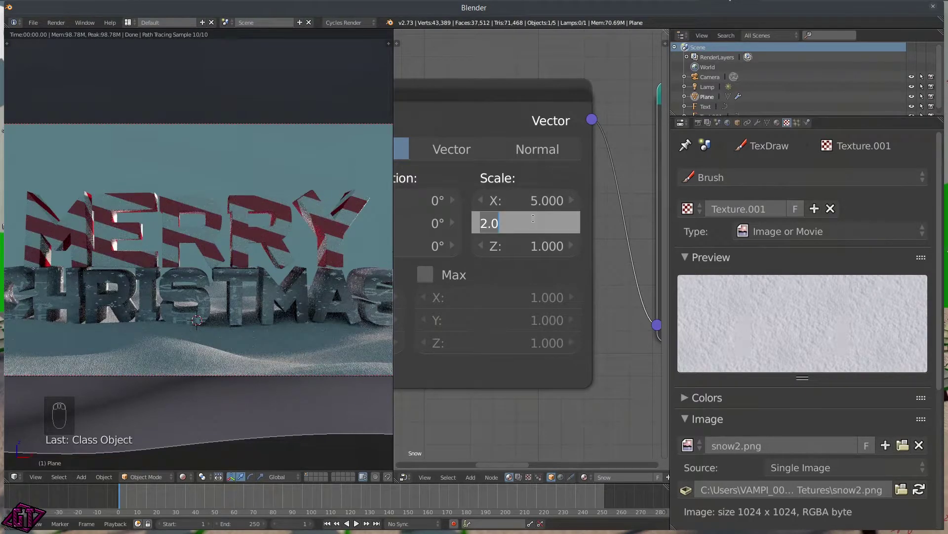
pyautogui.write('5')
pyautogui.press('Return')
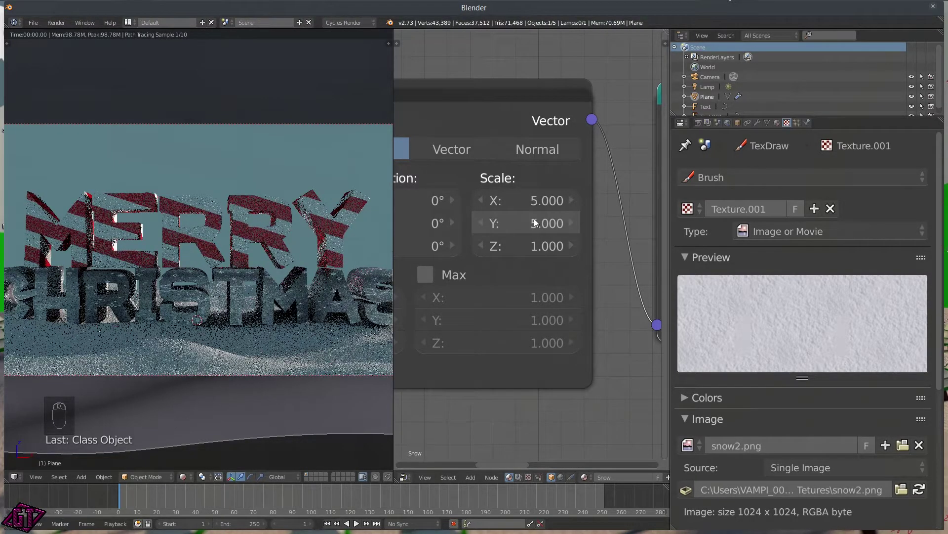
pyautogui.click(539, 251)
pyautogui.write('5')
pyautogui.press('Return')
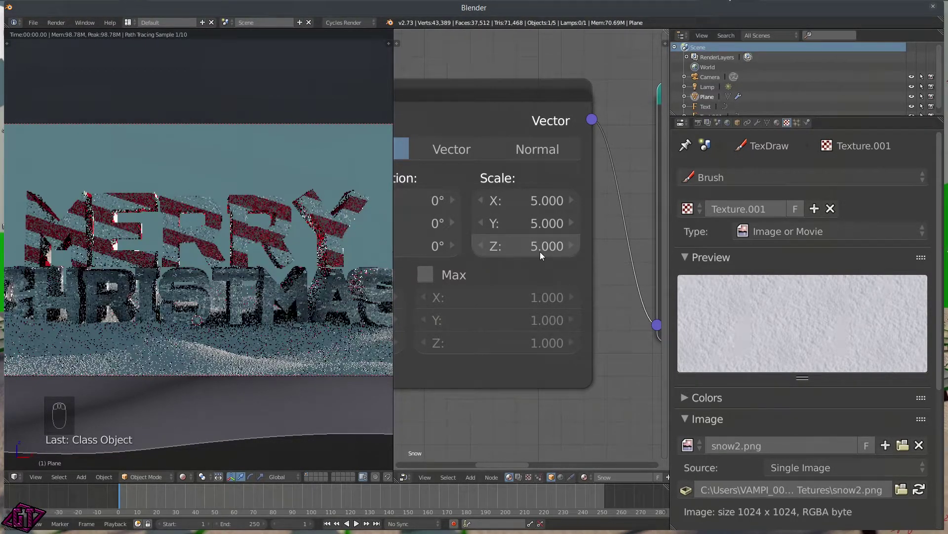
pyautogui.scroll(3, 233, 424)
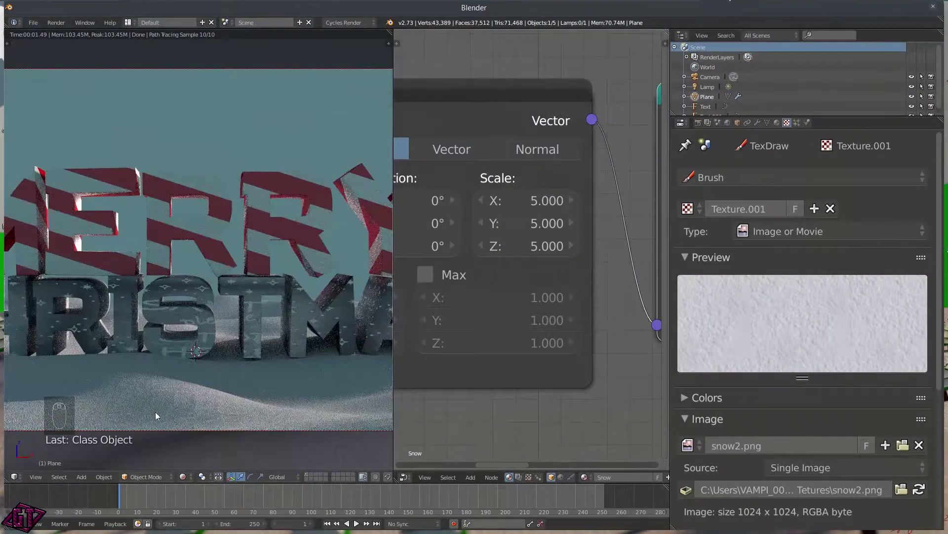
# - Set the Snow material's Mapping scale to 1 on X, Y and Z
pyautogui.click(531, 197)
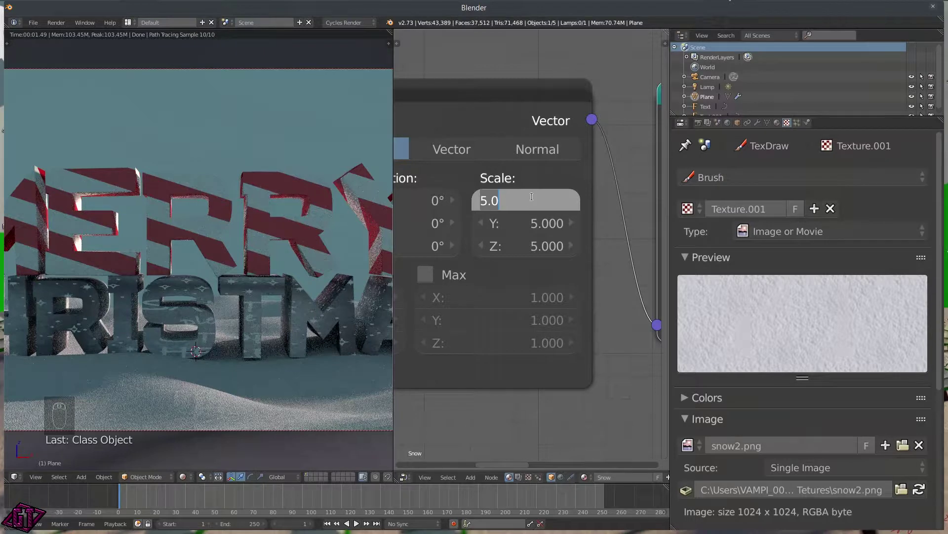
pyautogui.write('1')
pyautogui.press('Return')
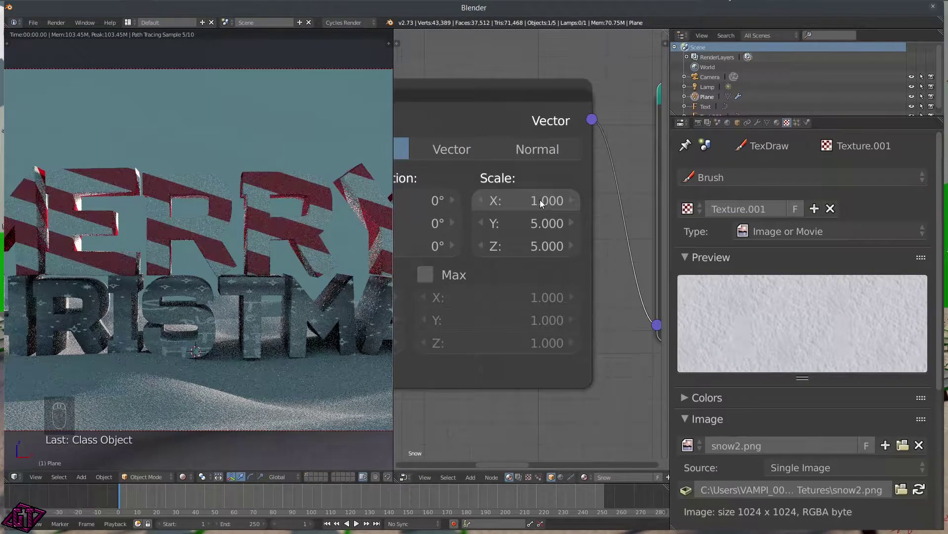
pyautogui.click(525, 223)
pyautogui.write('1')
pyautogui.press('Return')
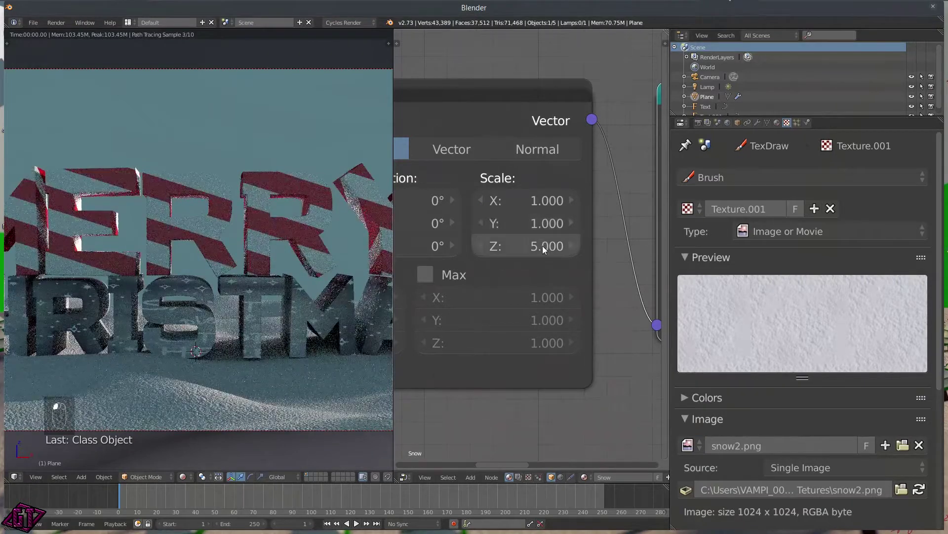
pyautogui.click(543, 245)
pyautogui.write('1')
pyautogui.press('Return')
# - Set the Snow material's Mapping scale to 1.5 on X, Y and Z
pyautogui.press('KP_Decimal')
pyautogui.press('KP_3')
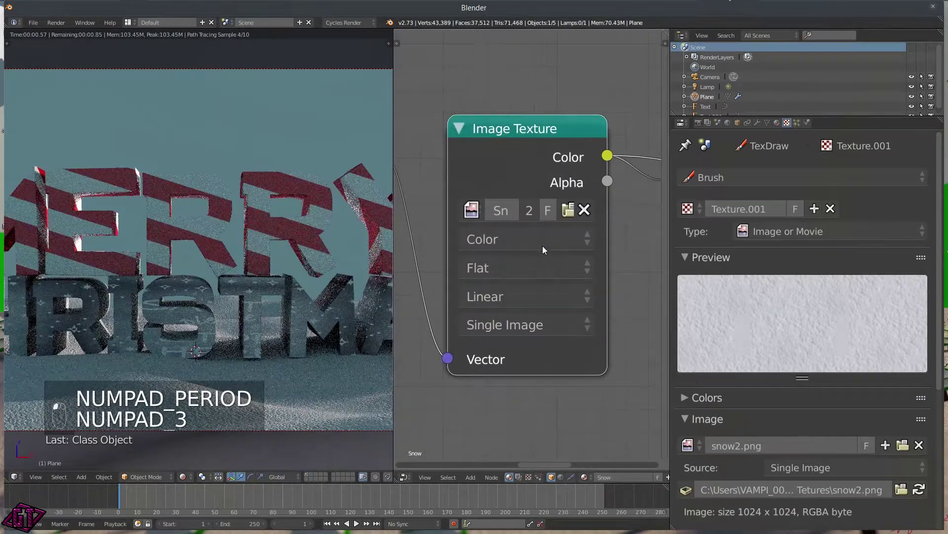
pyautogui.keyDown('ctrl'); pyautogui.moveTo(542, 245); pyautogui.dragTo(590, 353, button='middle'); pyautogui.keyUp('ctrl')
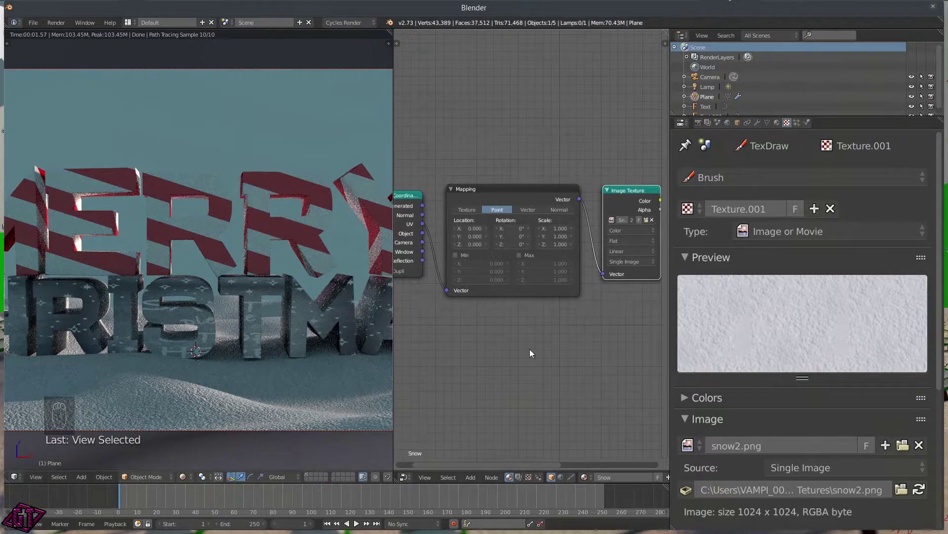
pyautogui.click(556, 228)
pyautogui.write('1.5')
pyautogui.press('Return')
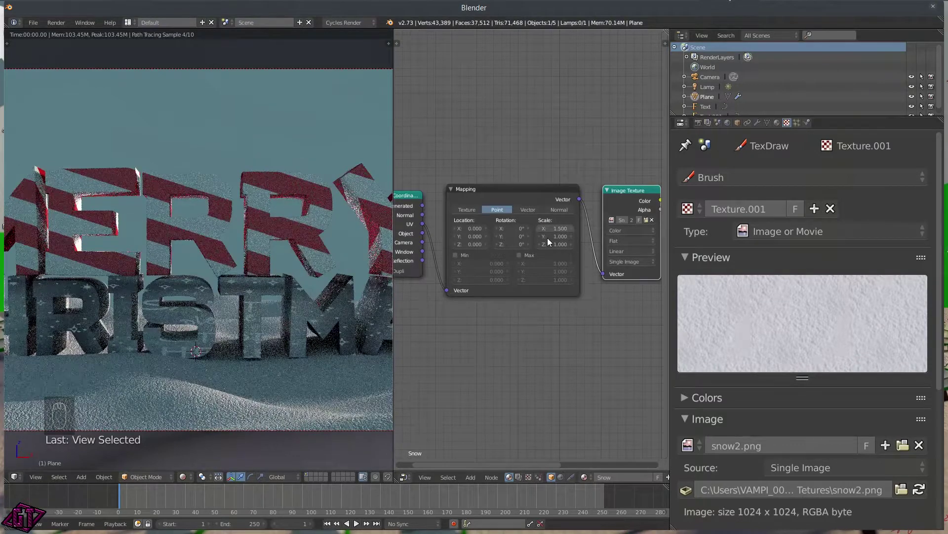
pyautogui.click(549, 241)
pyautogui.write('1')
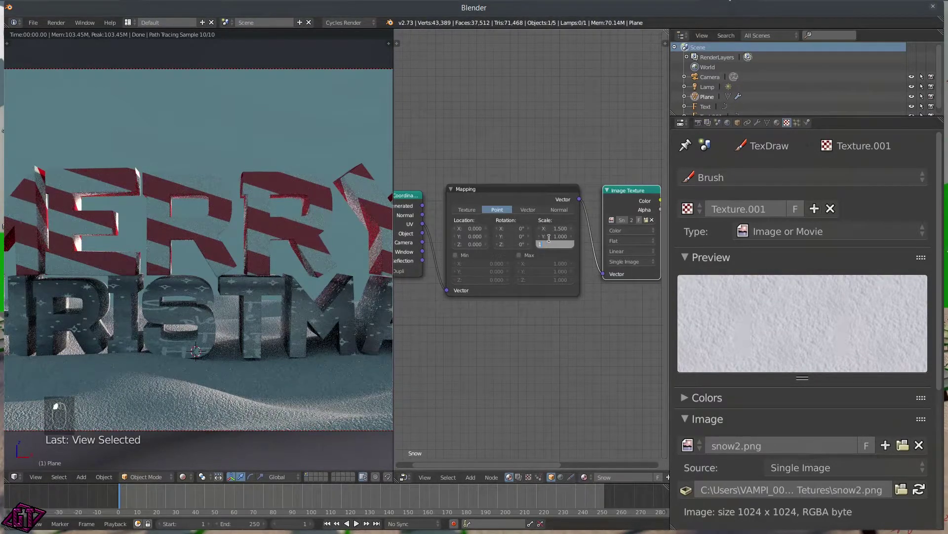
pyautogui.write('.5')
pyautogui.press('Return')
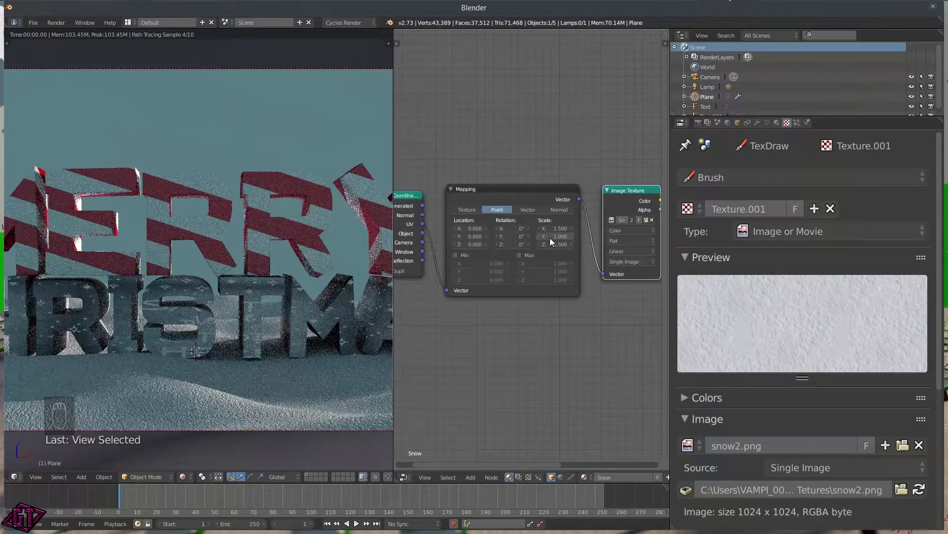
pyautogui.click(550, 237)
pyautogui.write('1.5')
pyautogui.press('Return')
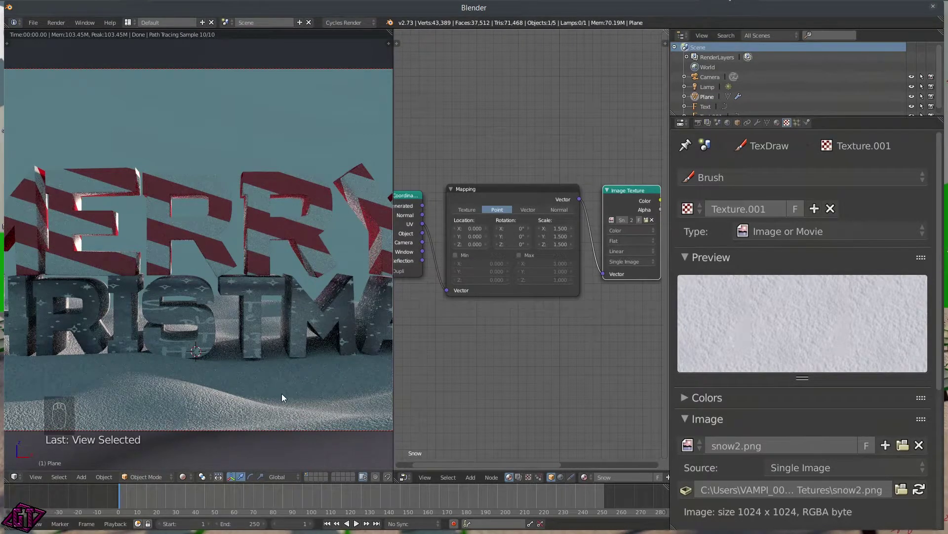
pyautogui.scroll(1, 286, 401)
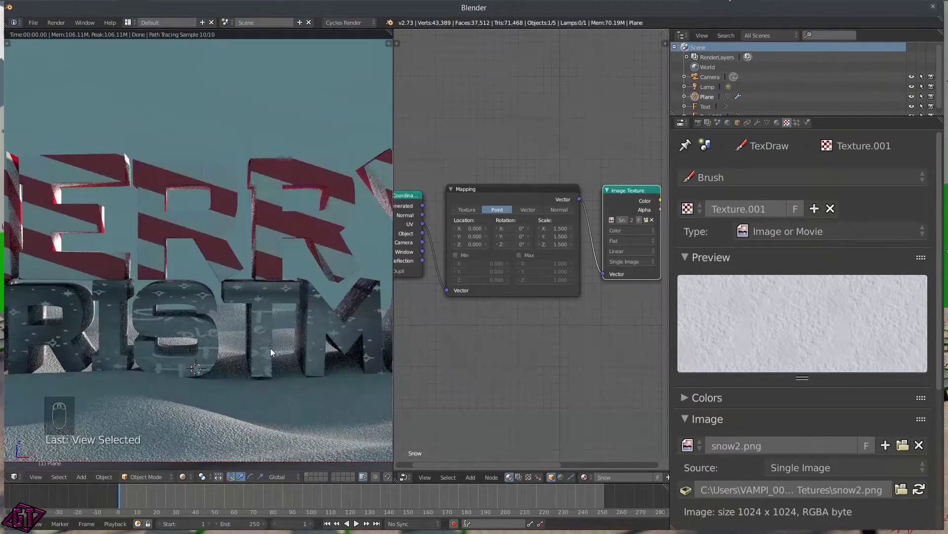
# - Rearrange the Snow material nodes, placing Image Texture lower between Mapping and Diffuse BSDF, with Material Output close beside the Diffuse BSDF
pyautogui.scroll(-7, 623, 353)
pyautogui.moveTo(608, 363); pyautogui.dragTo(578, 321, button='middle')
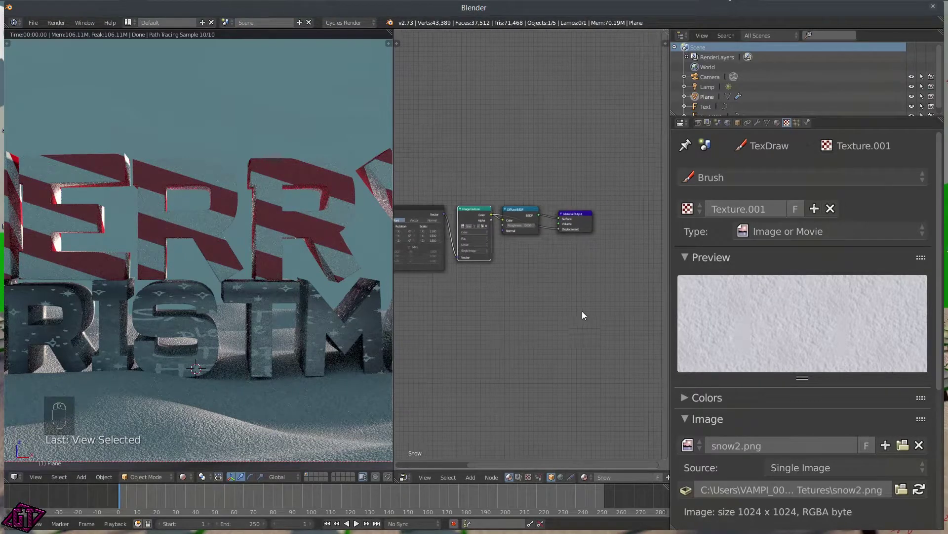
pyautogui.moveTo(588, 223); pyautogui.dragTo(658, 208)
pyautogui.moveTo(471, 213); pyautogui.dragTo(459, 209)
pyautogui.scroll(2, 639, 208)
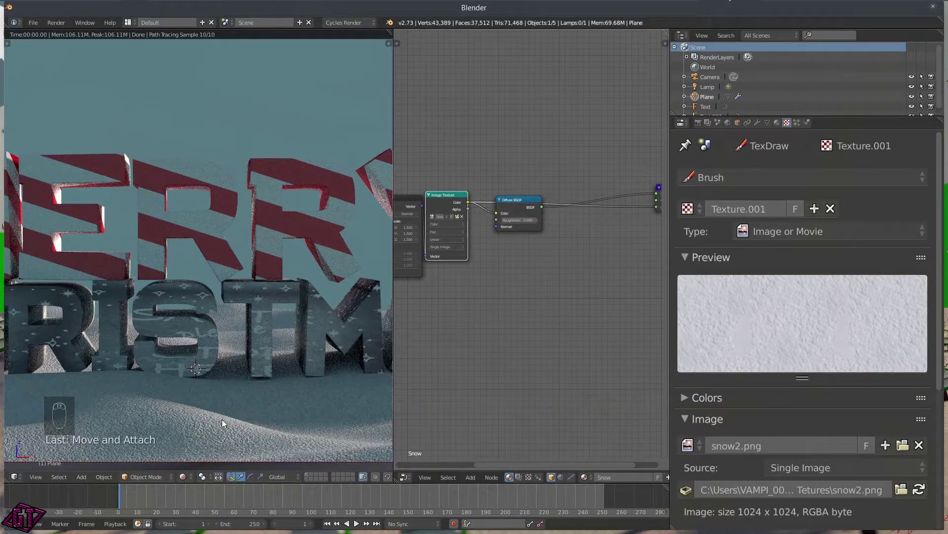
pyautogui.scroll(-2, 510, 271)
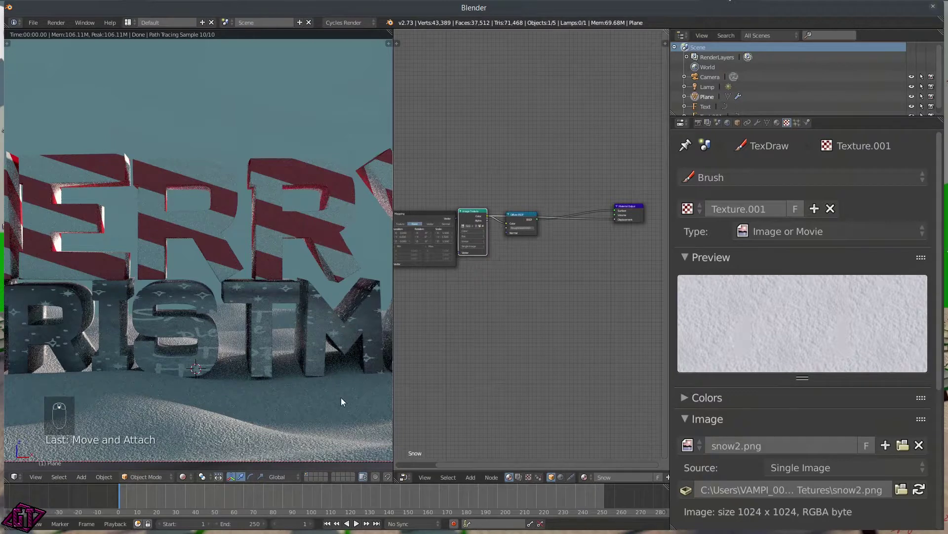
pyautogui.scroll(3, 555, 298)
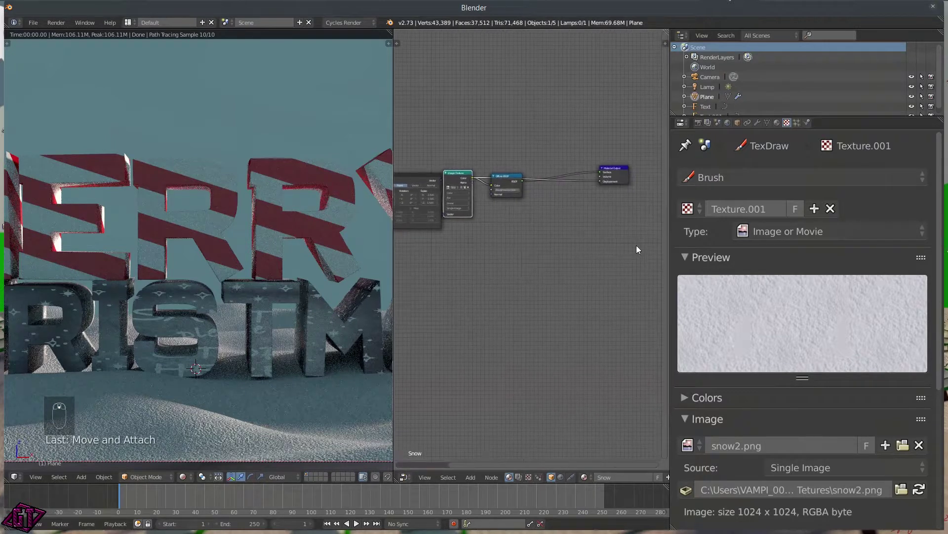
pyautogui.moveTo(490, 278); pyautogui.dragTo(557, 283, button='middle')
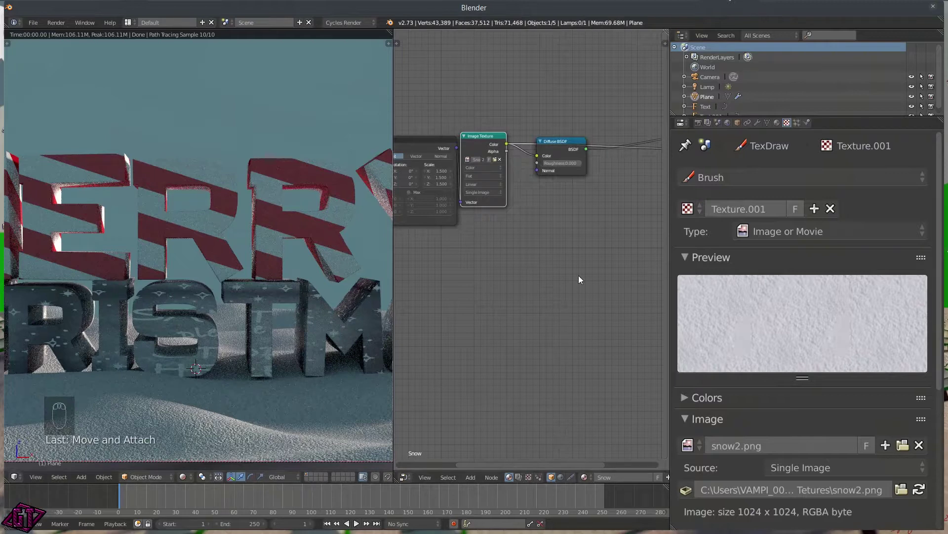
pyautogui.scroll(-1, 598, 240)
pyautogui.scroll(-1, 598, 240)
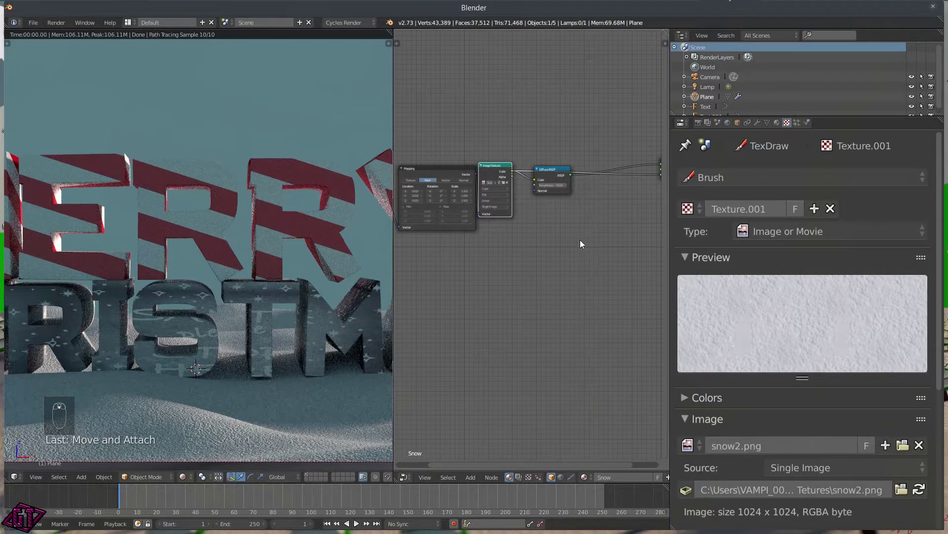
pyautogui.scroll(-1, 580, 243)
pyautogui.moveTo(503, 186); pyautogui.dragTo(514, 210)
pyautogui.scroll(-1, 582, 261)
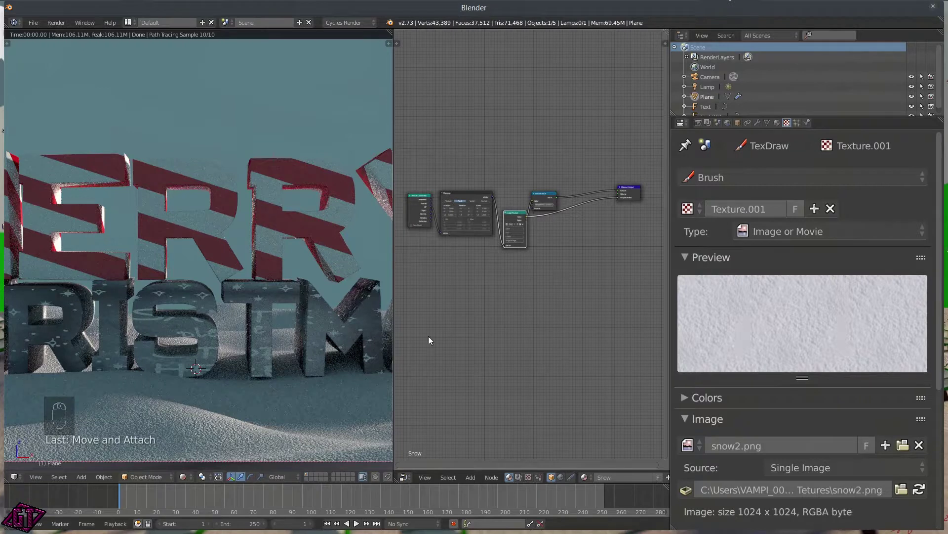
pyautogui.moveTo(635, 191); pyautogui.dragTo(596, 198)
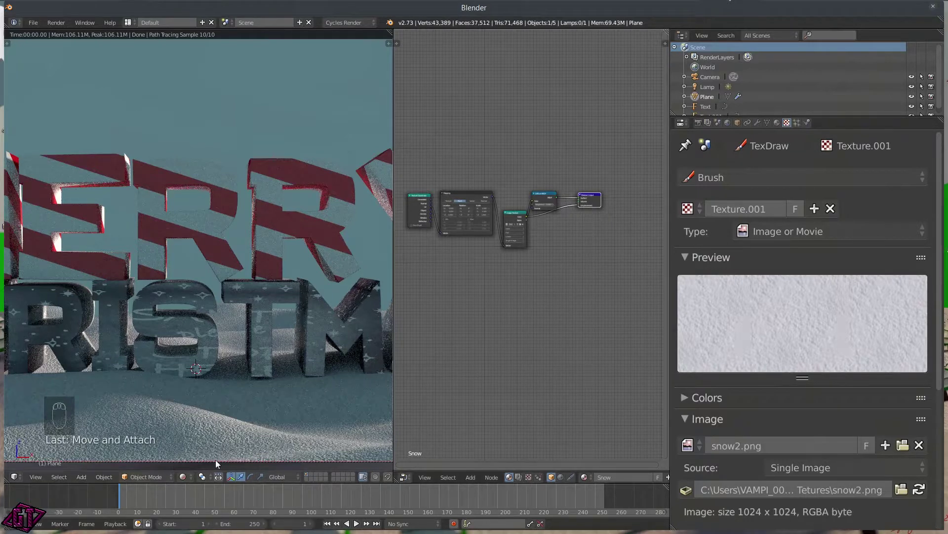
# - Switch the 3D view to solid shading and widen it over most of the node editor
pyautogui.scroll(-4, 283, 378)
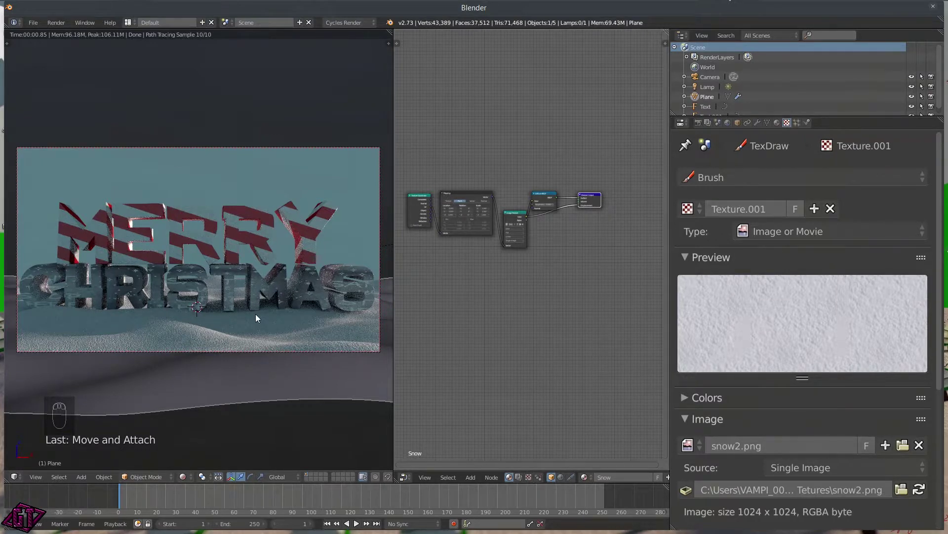
pyautogui.press('z')
pyautogui.click(259, 372)
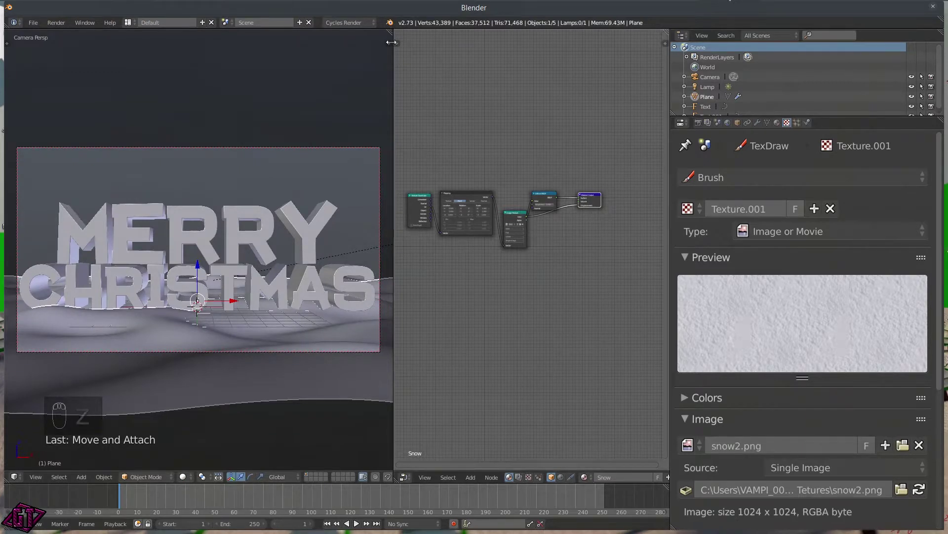
pyautogui.moveTo(393, 87); pyautogui.dragTo(641, 87)
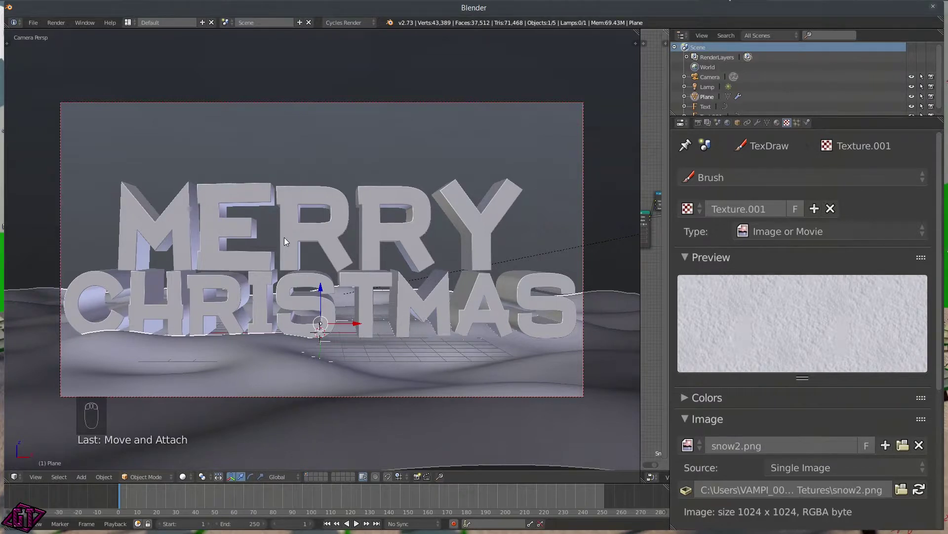
# - Leave the camera view and add a mesh plane at the 3D cursor beneath the Merry Christmas text
pyautogui.press('q')
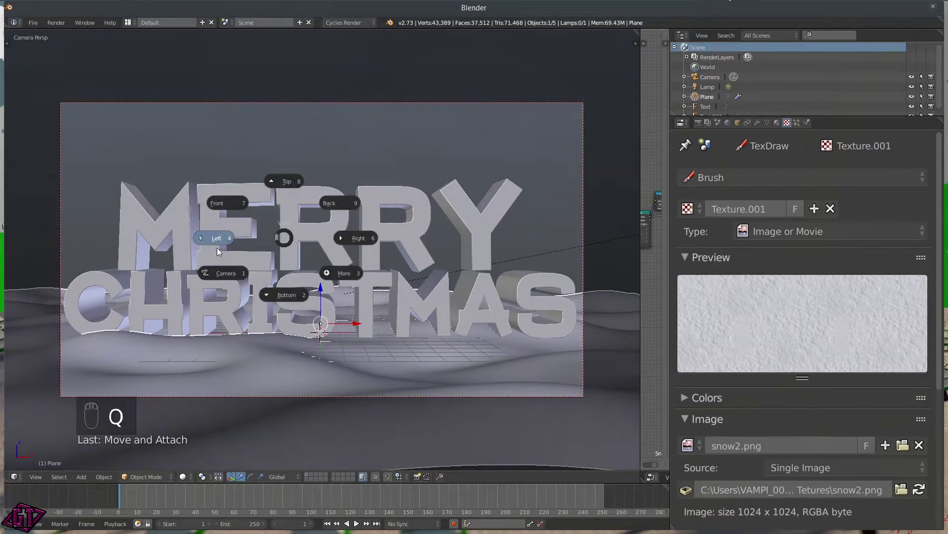
pyautogui.click(219, 281)
pyautogui.scroll(-3, 372, 251)
pyautogui.moveTo(422, 244); pyautogui.dragTo(337, 279, button='middle')
pyautogui.scroll(4, 372, 236)
pyautogui.scroll(2, 337, 276)
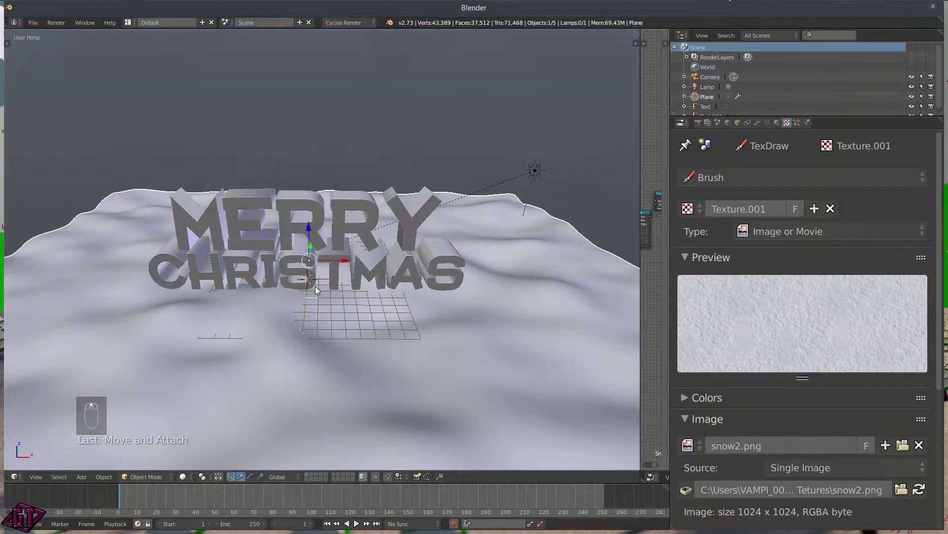
pyautogui.hotkey('shift', 'a')
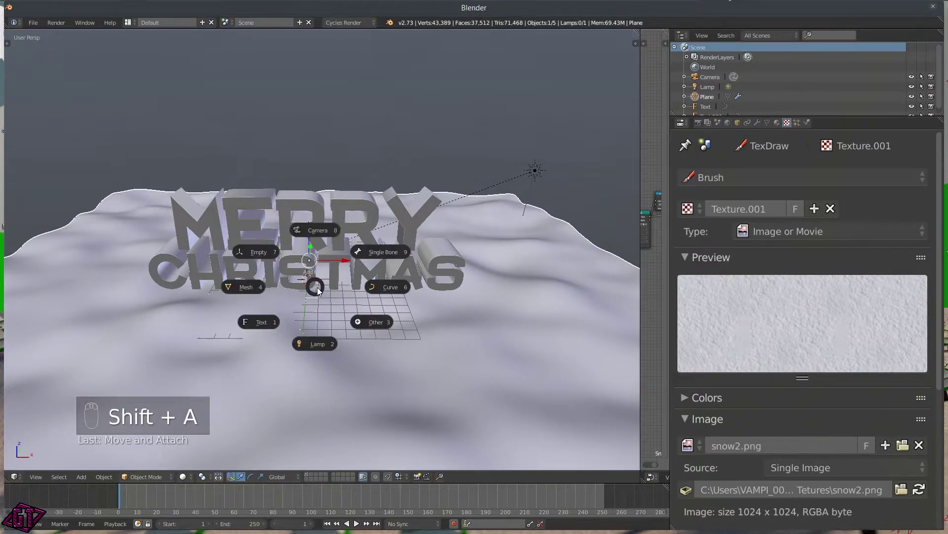
pyautogui.click(260, 289)
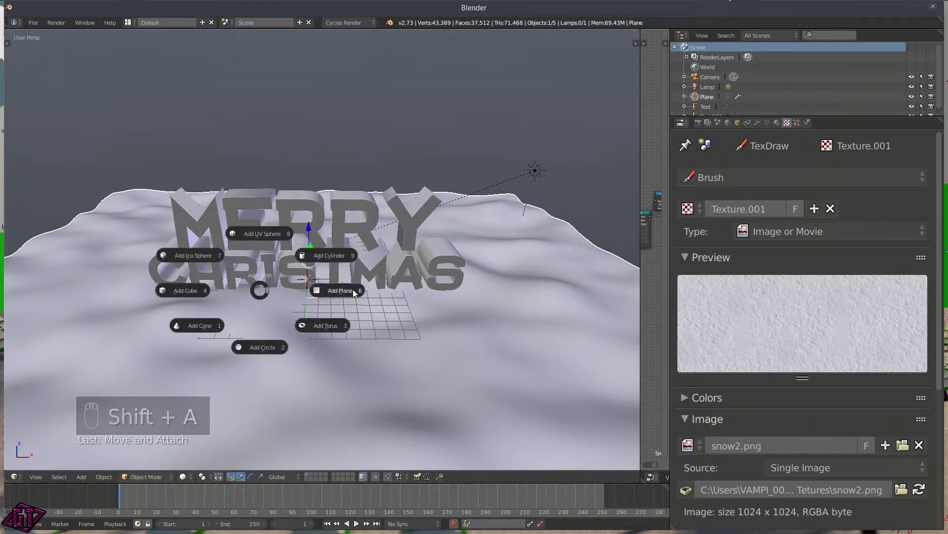
pyautogui.click(352, 290)
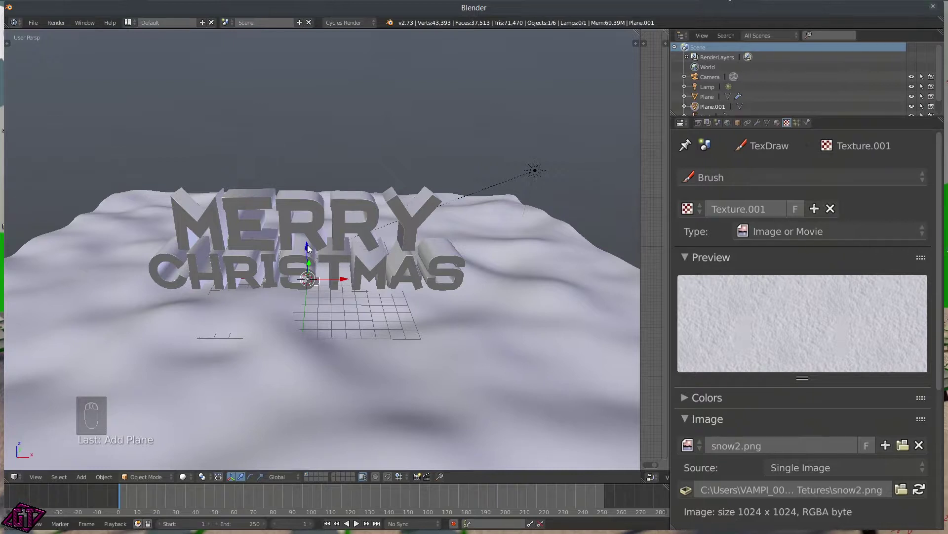
# - Raise the new plane well above the Merry Christmas text and stretch it along X until it is wider than the lettering
pyautogui.moveTo(306, 252); pyautogui.dragTo(311, 107)
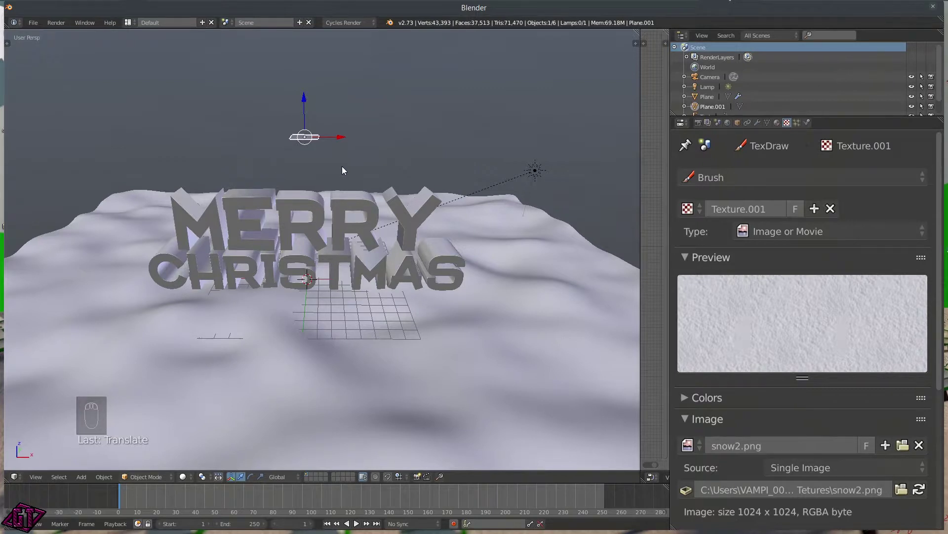
pyautogui.press('s')
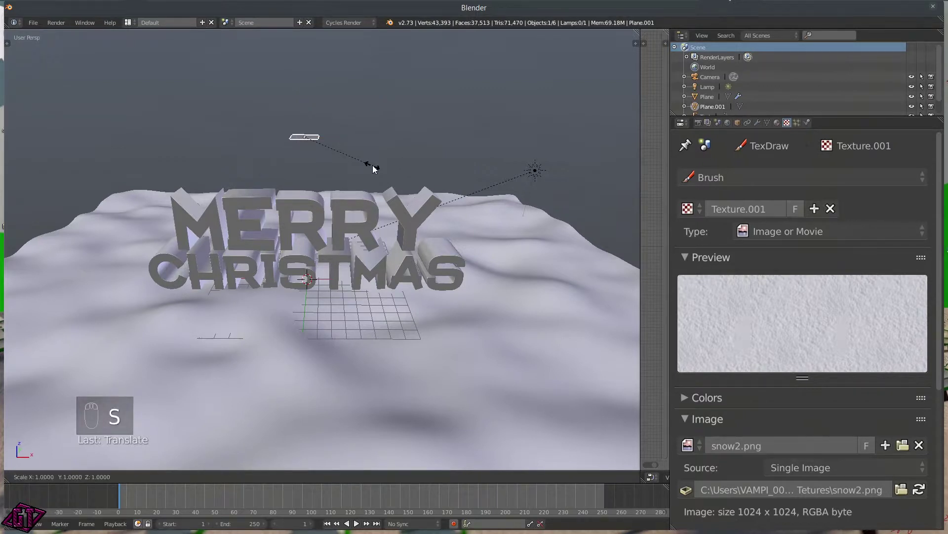
pyautogui.press('x')
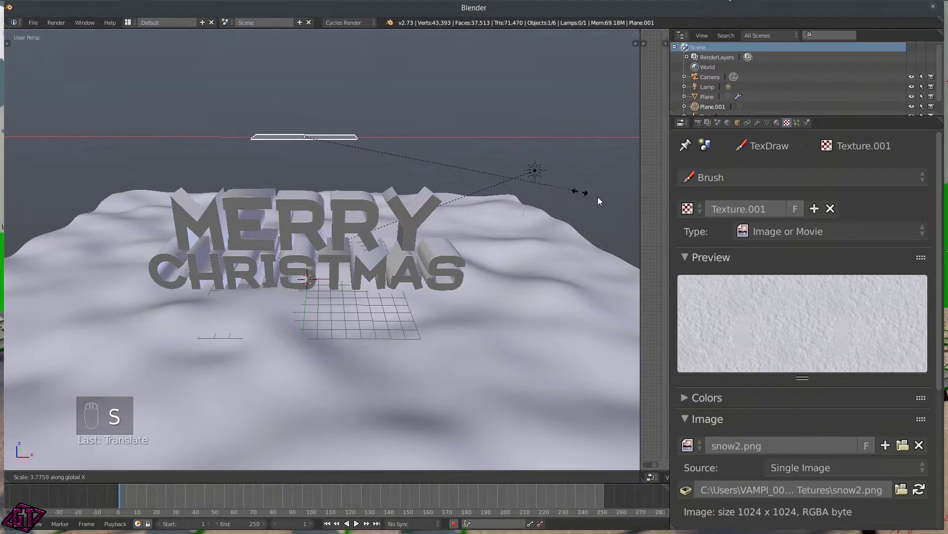
pyautogui.click(552, 275)
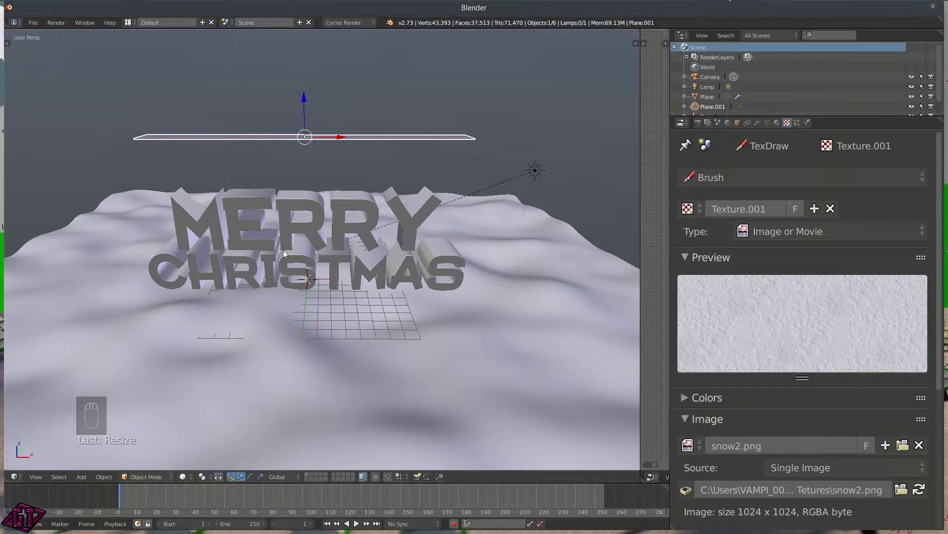
# - In top view, enlarge the plane along Y to nearly three times its depth so it covers the text
pyautogui.press('q')
pyautogui.click(289, 182)
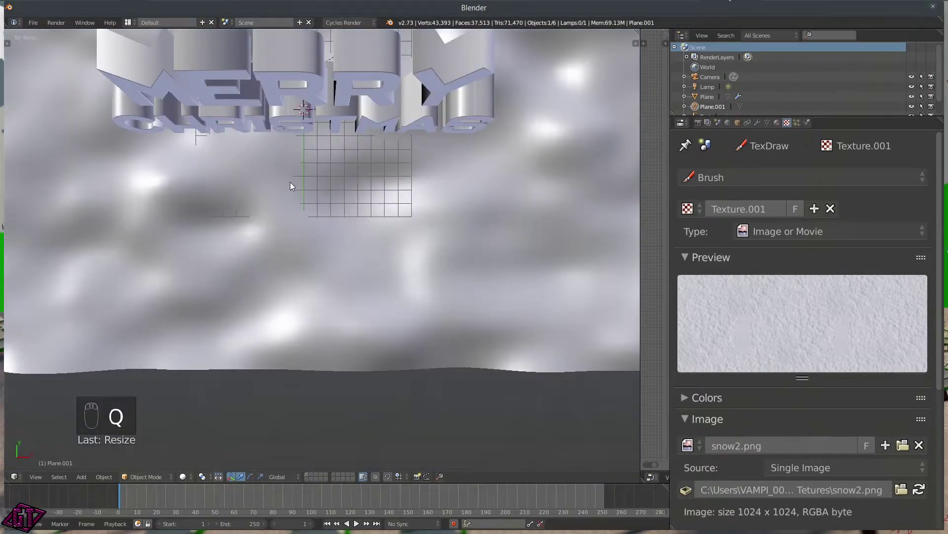
pyautogui.keyDown('shift'); pyautogui.moveTo(298, 162); pyautogui.dragTo(315, 301, button='middle'); pyautogui.keyUp('shift')
pyautogui.scroll(-1, 316, 244)
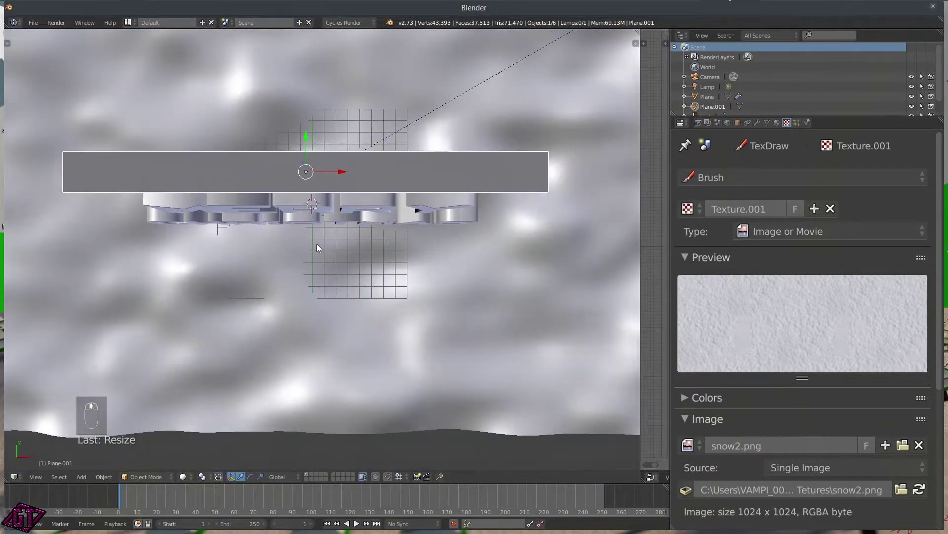
pyautogui.press('s')
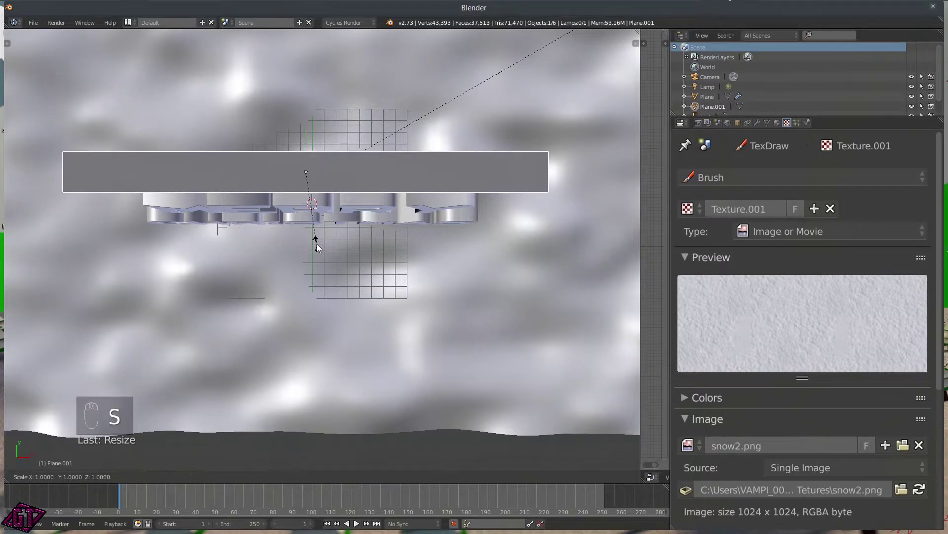
pyautogui.press('y')
pyautogui.click(363, 375)
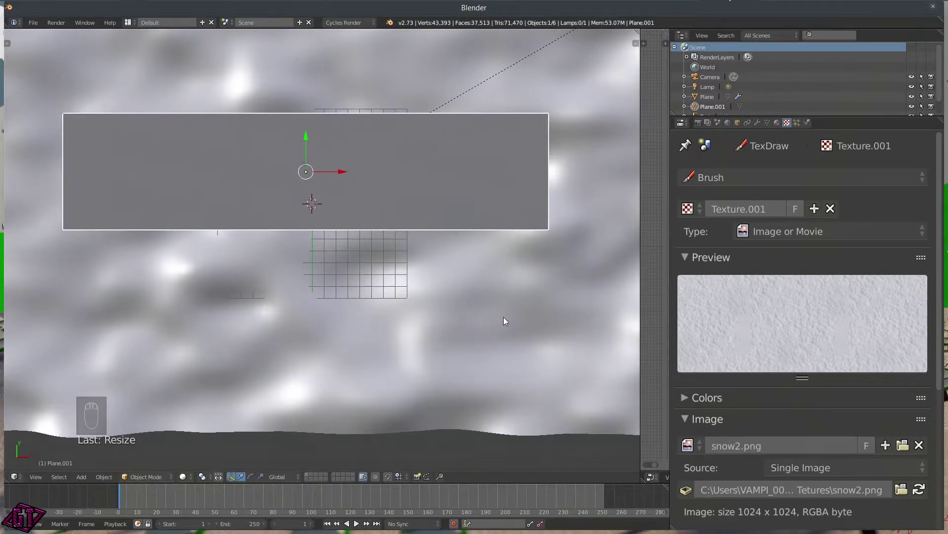
# - From the right view, tilt the plane by slightly more than 20° and move it about 6 units along negative Y, in front of the text
pyautogui.press('q')
pyautogui.click(559, 314)
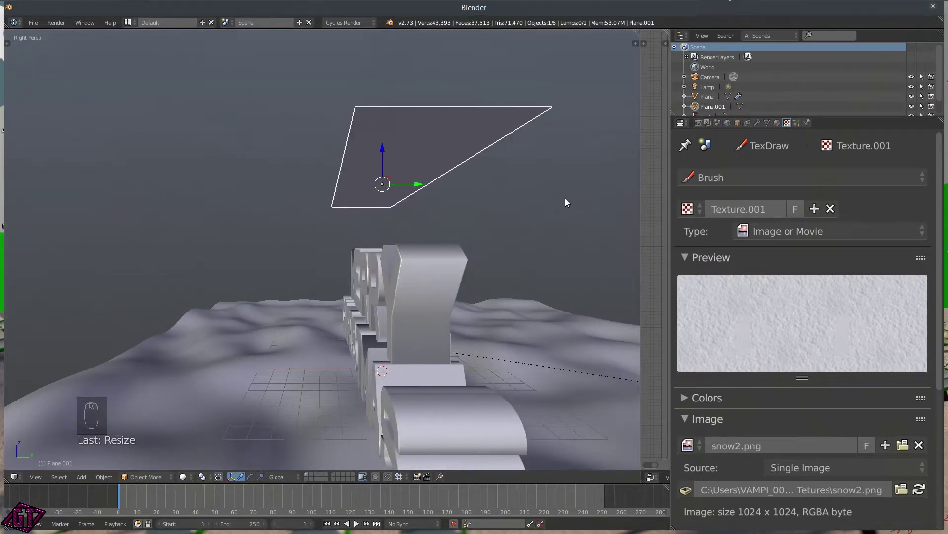
pyautogui.press('r')
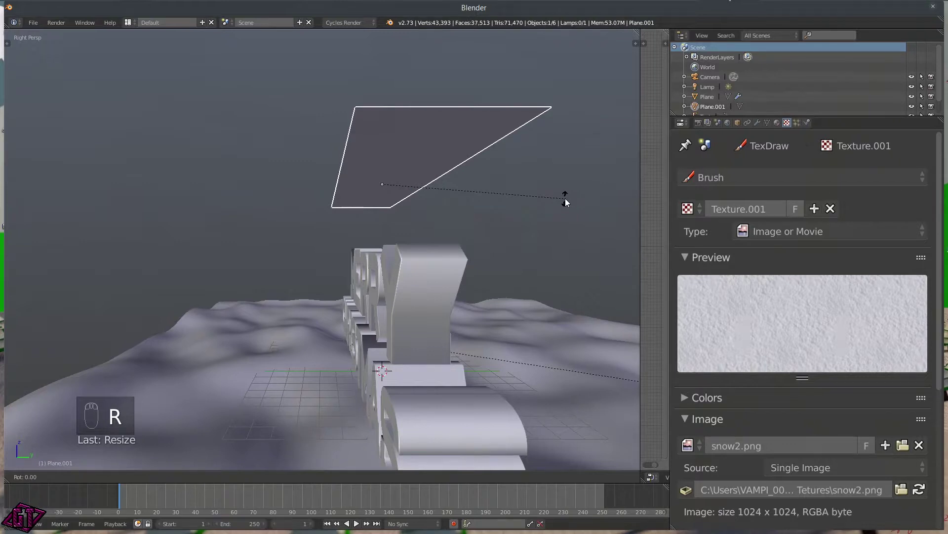
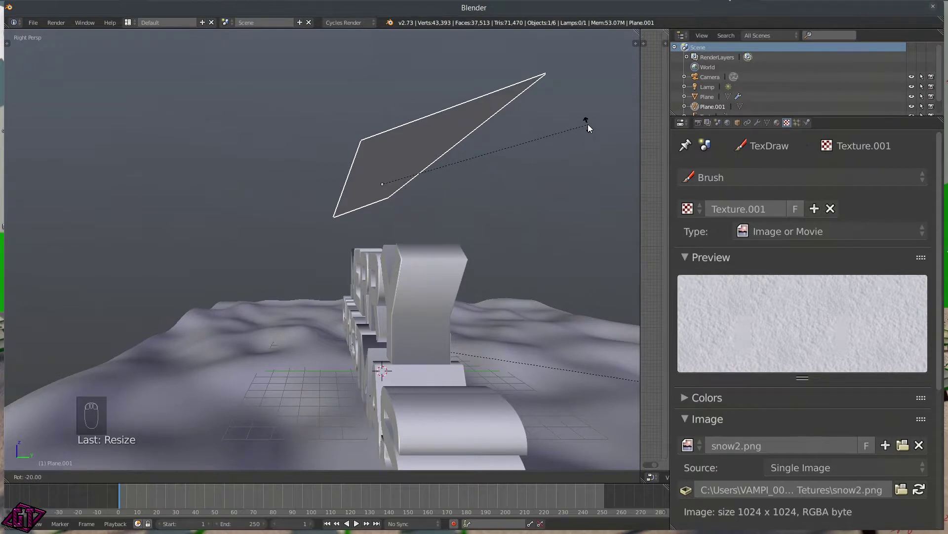
pyautogui.click(585, 109)
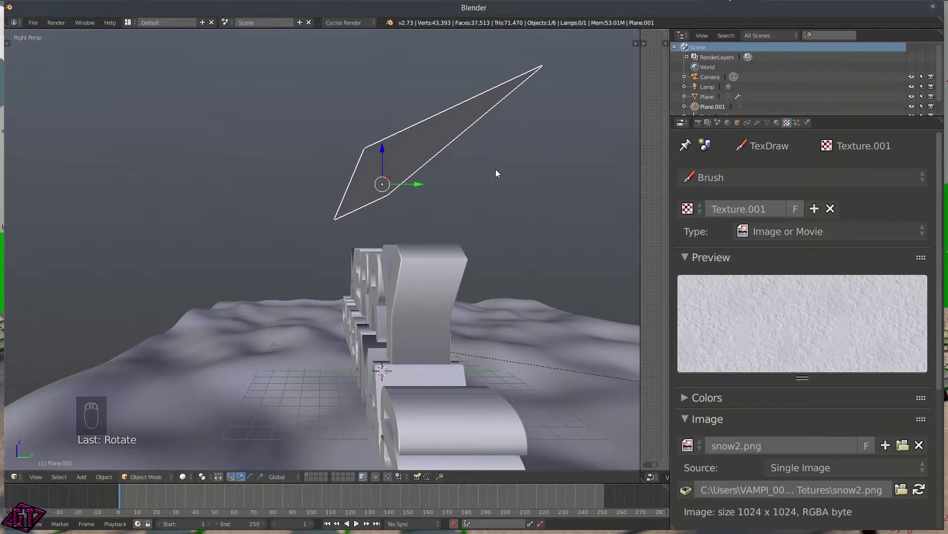
pyautogui.press('g')
pyautogui.press('y')
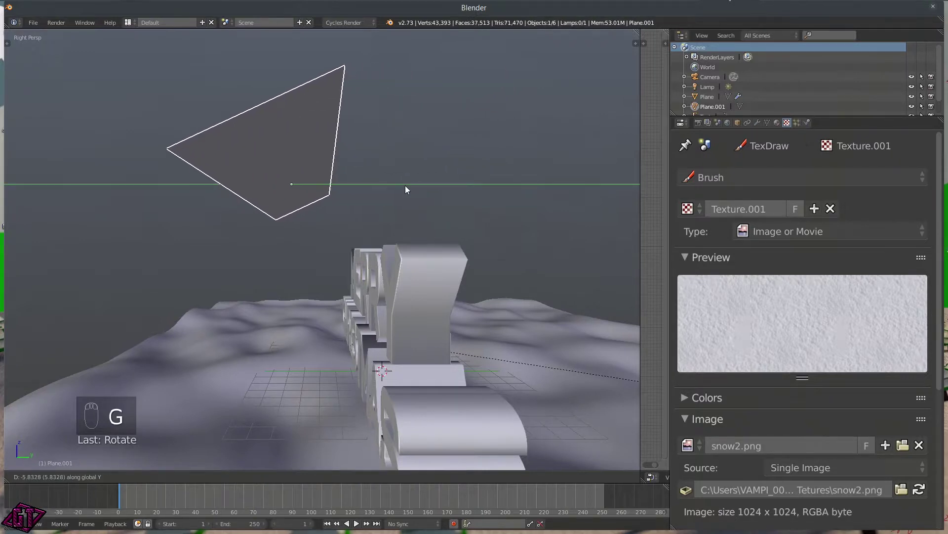
pyautogui.click(402, 185)
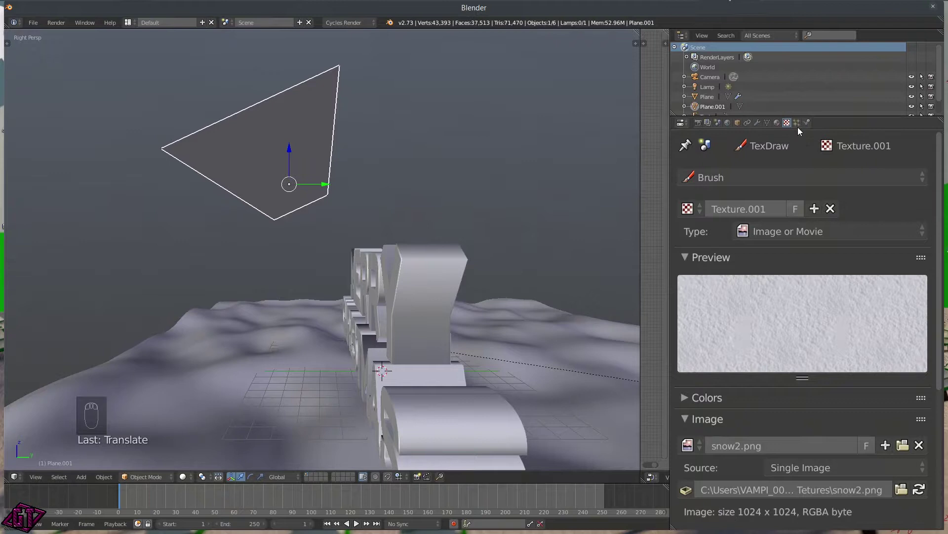
# - Give the overhead plane a new material named Reflections.Light
pyautogui.click(777, 123)
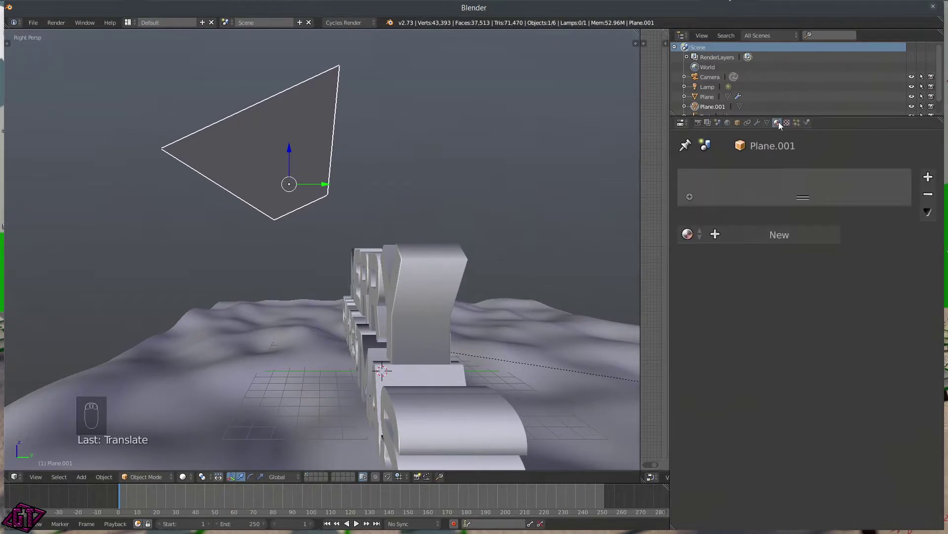
pyautogui.click(749, 237)
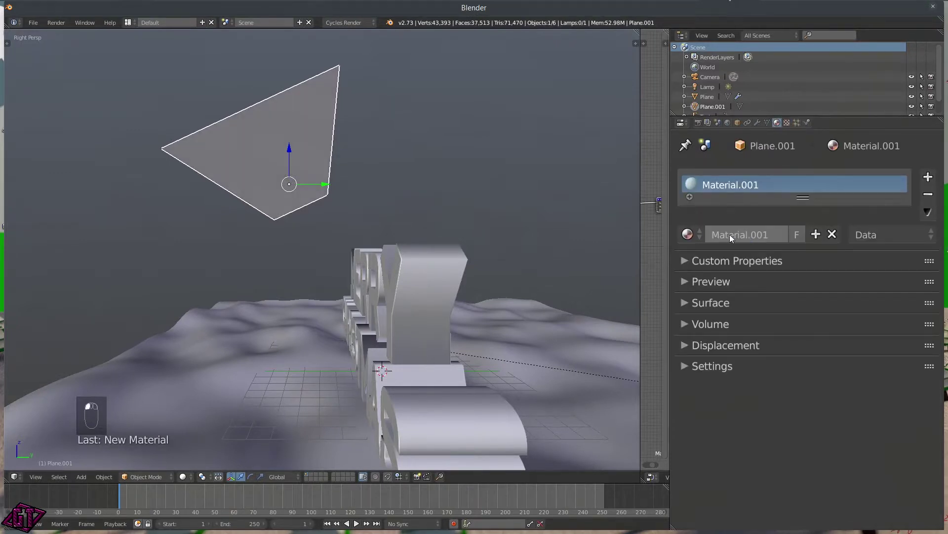
pyautogui.click(730, 235)
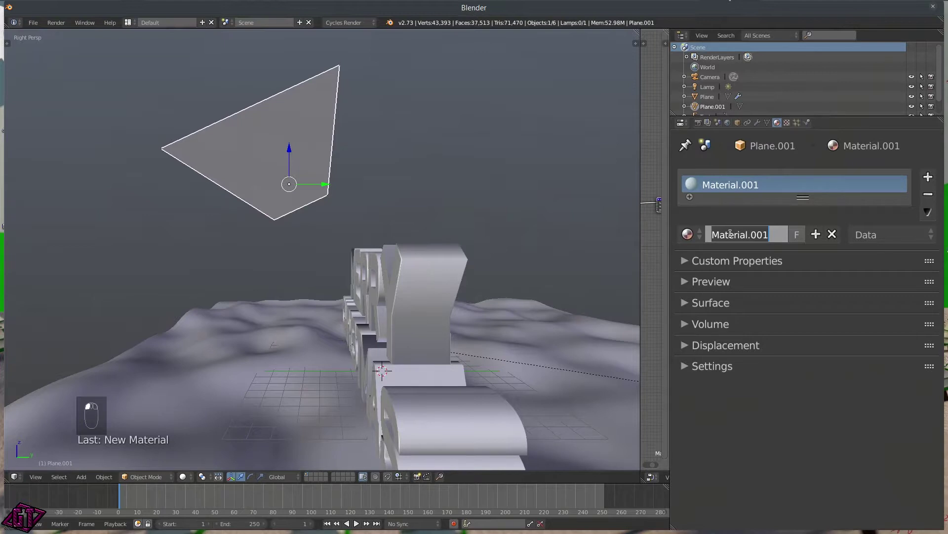
pyautogui.write('R')
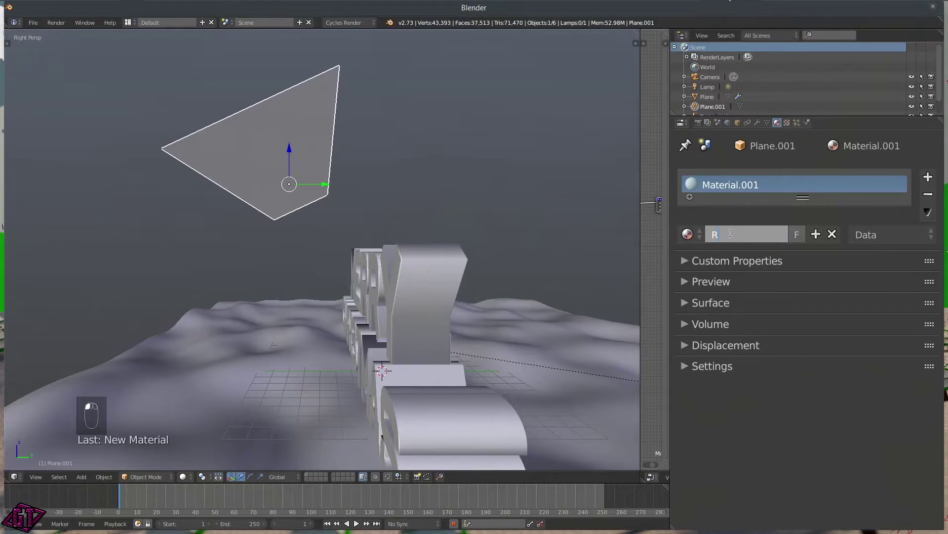
pyautogui.write('eflections')
pyautogui.press('Return')
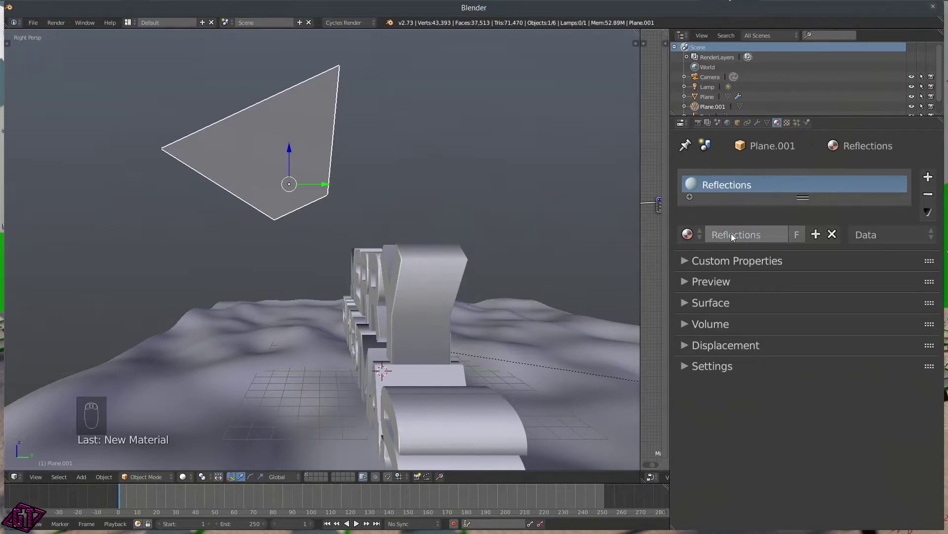
pyautogui.click(762, 234)
pyautogui.write('.Light')
pyautogui.press('Return')
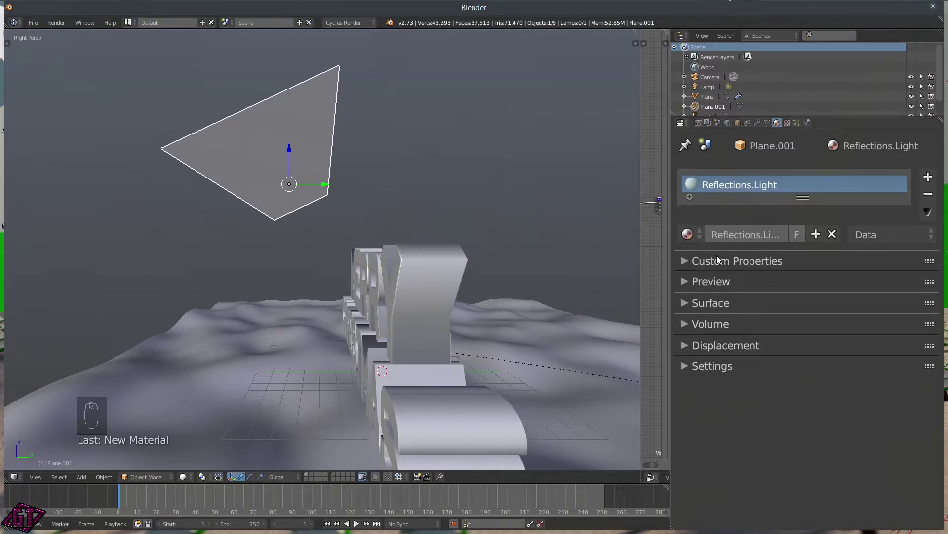
# - Change the Reflections.Light surface shader to Emission with a strength of 2.5
pyautogui.click(685, 303)
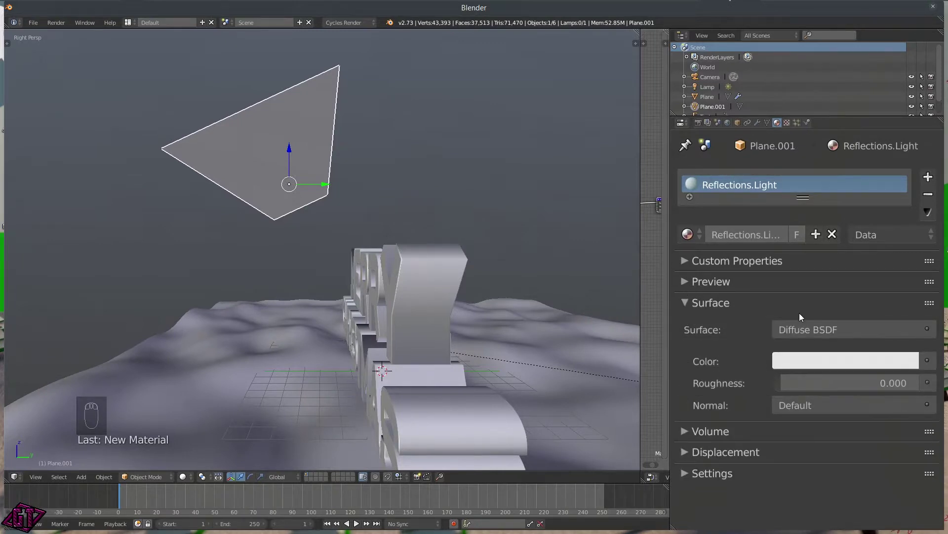
pyautogui.click(850, 330)
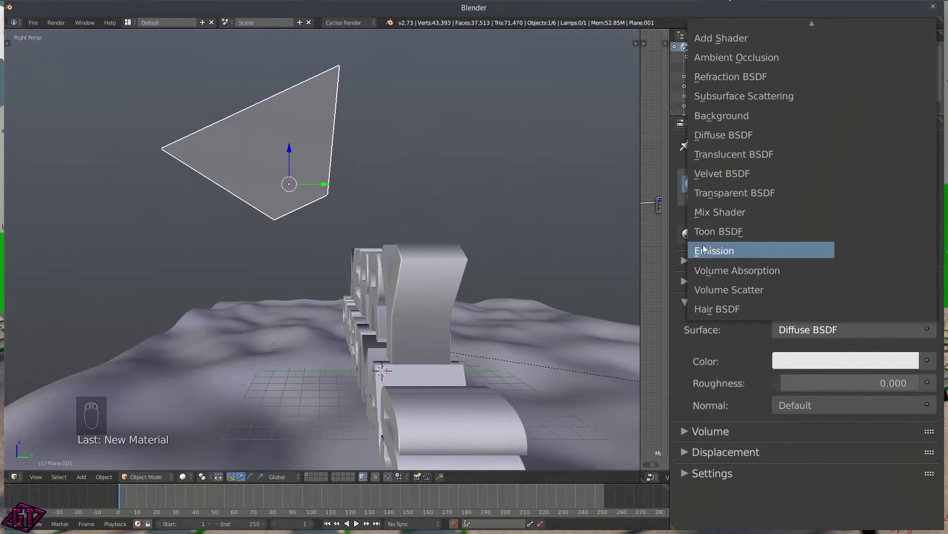
pyautogui.click(800, 249)
pyautogui.click(819, 381)
pyautogui.write('2.5')
pyautogui.press('Return')
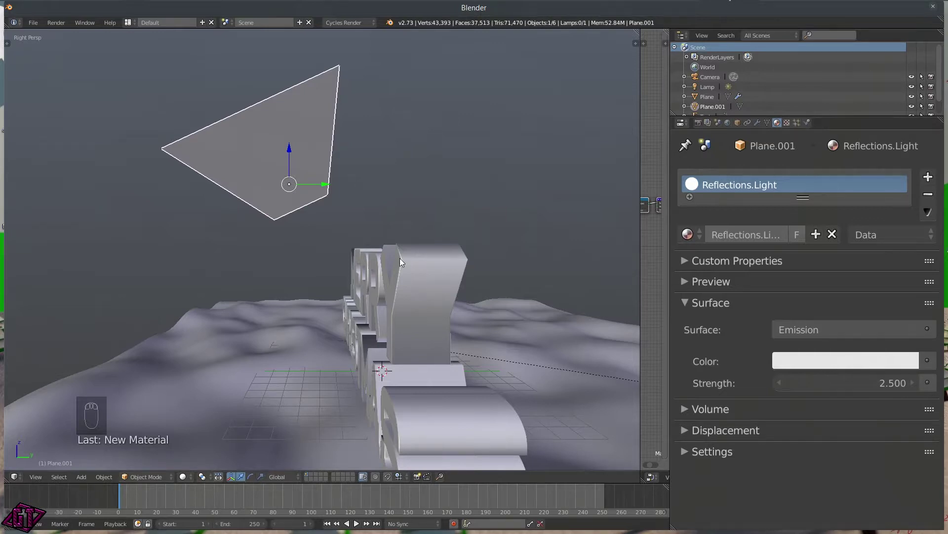
# - Preview the lit scene through the camera in rendered shading, then return to solid shading
pyautogui.press('q')
pyautogui.click(346, 294)
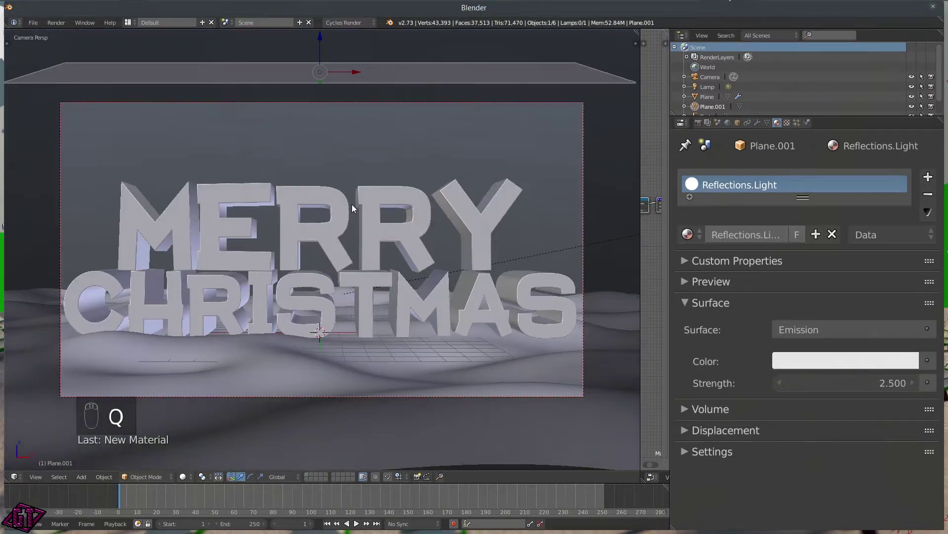
pyautogui.press('z')
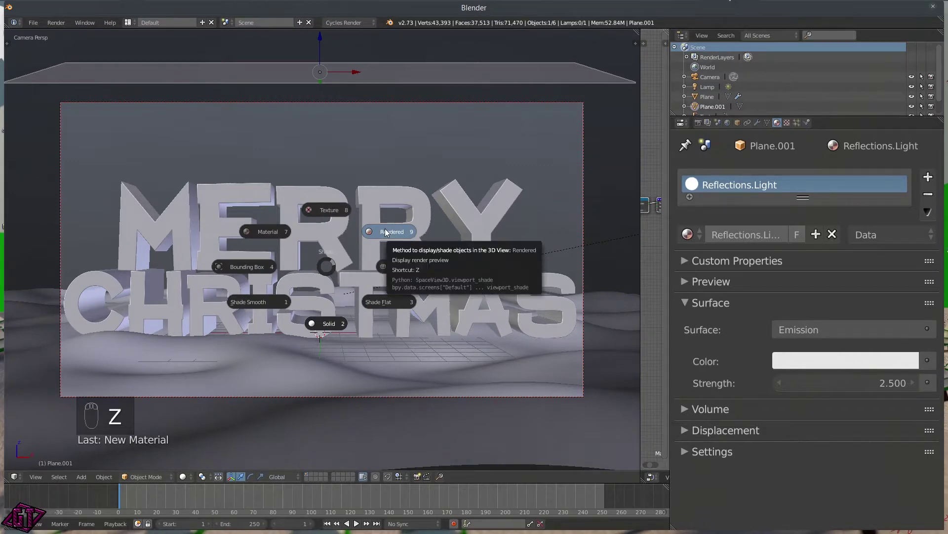
pyautogui.click(386, 232)
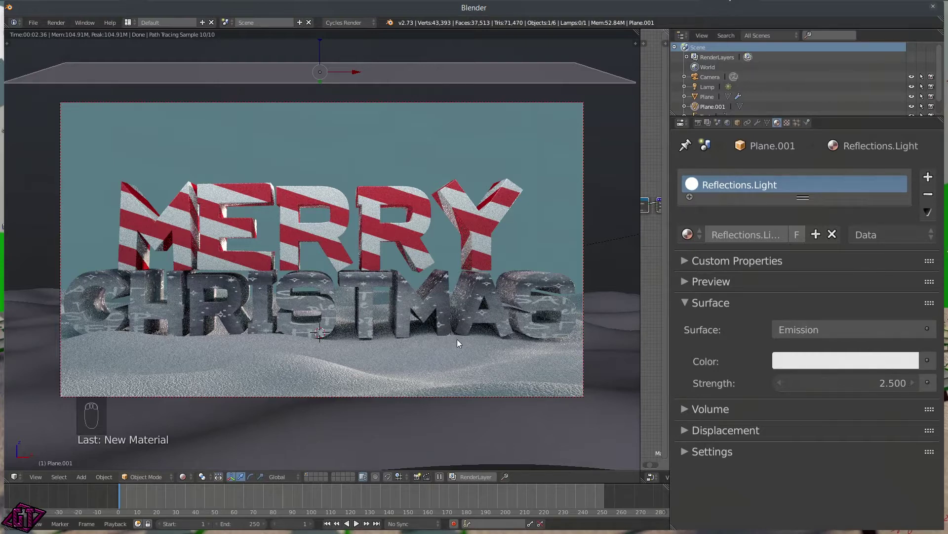
pyautogui.press('z')
pyautogui.click(454, 396)
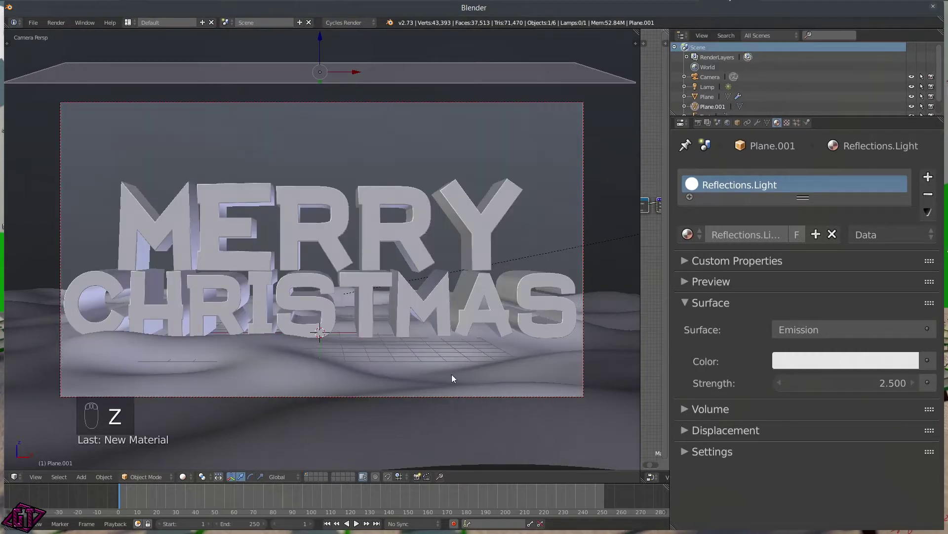
# - Switch to a top view showing the whole ground and hide the overhead light plane
pyautogui.press('q')
pyautogui.click(422, 258)
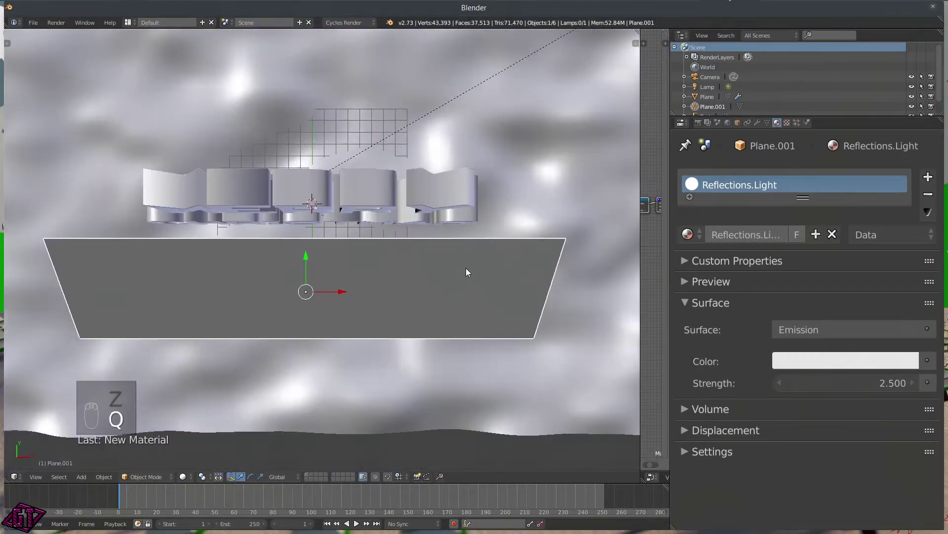
pyautogui.scroll(-5, 384, 213)
pyautogui.scroll(-1, 429, 260)
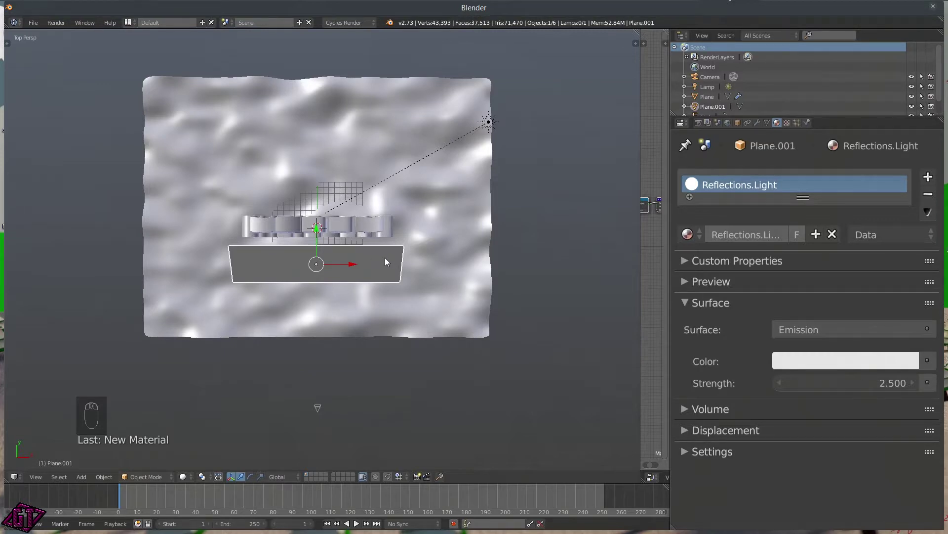
pyautogui.press('h')
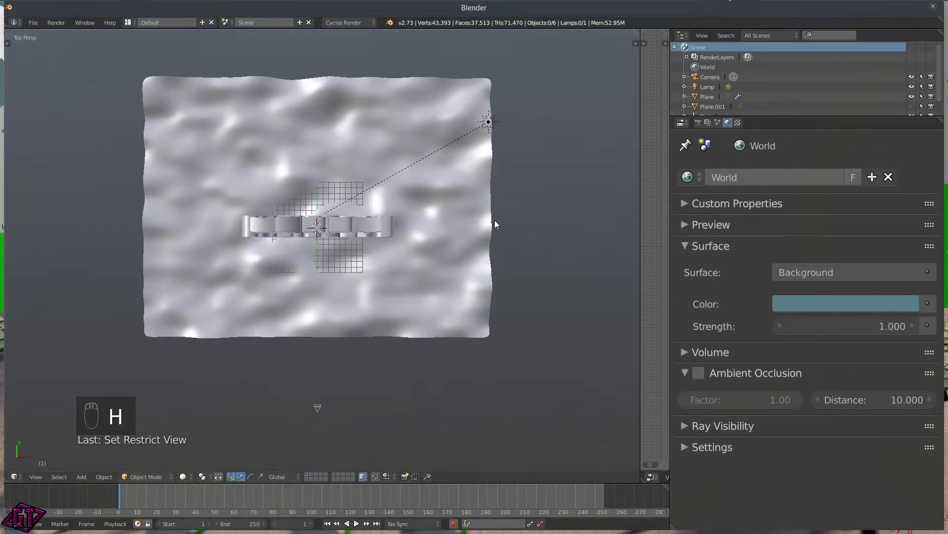
# - Select the snow ground, show its mesh data properties and switch it to Weight Paint mode
pyautogui.click(345, 117)
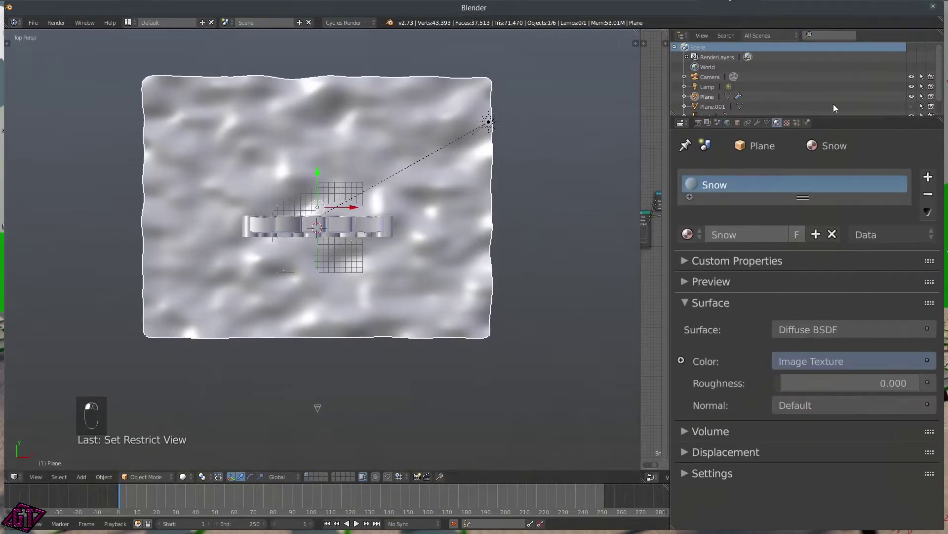
pyautogui.click(767, 122)
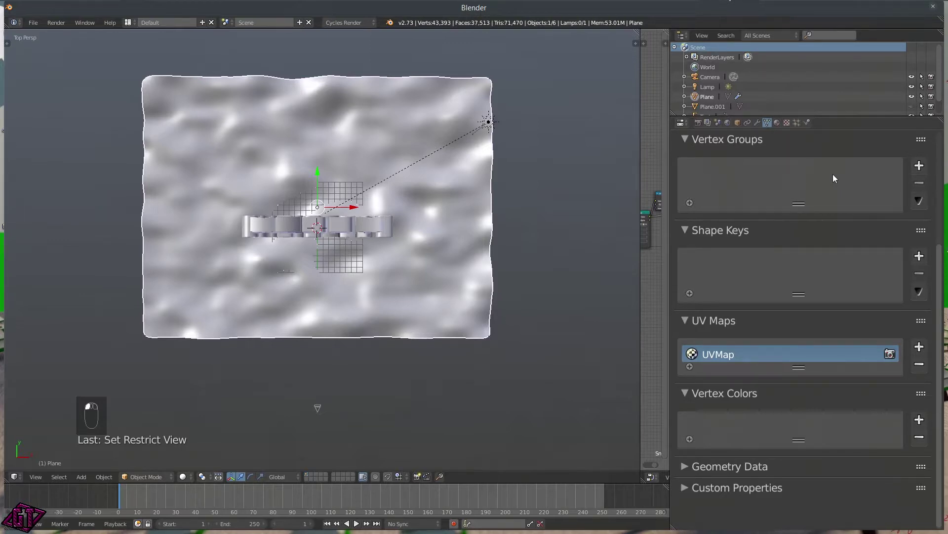
pyautogui.press('Tab')
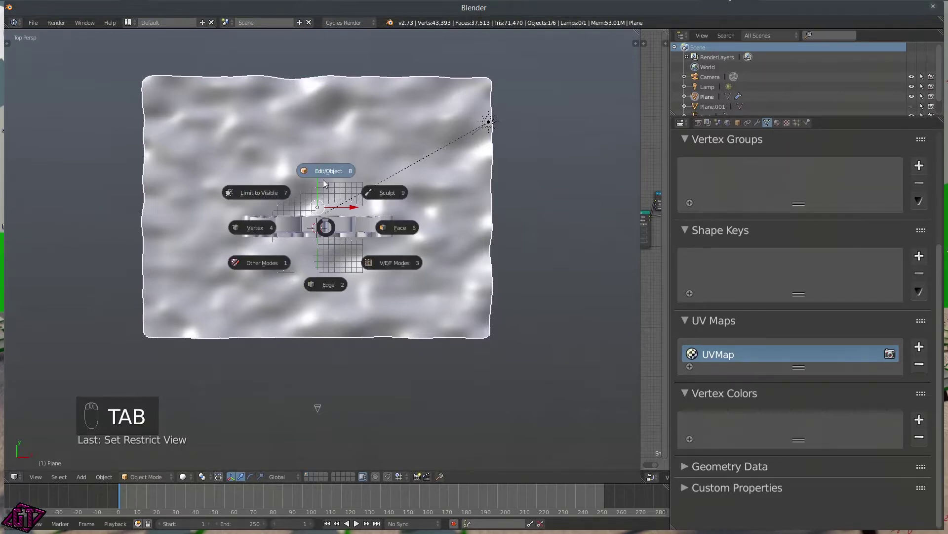
pyautogui.press('Tab')
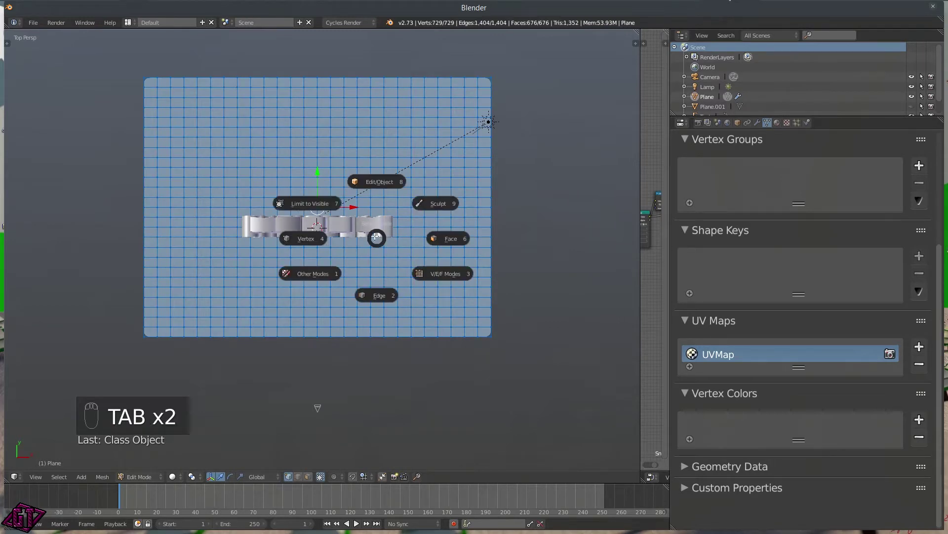
pyautogui.click(330, 274)
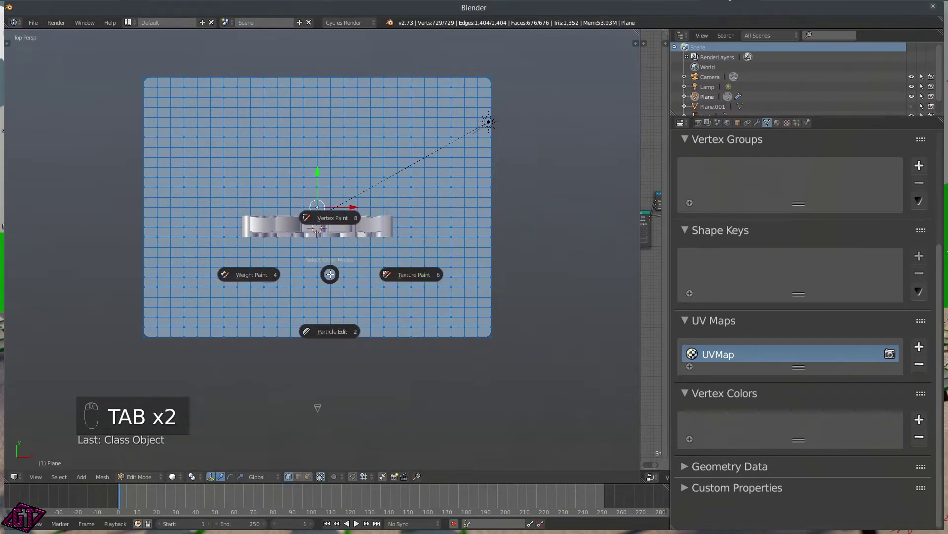
pyautogui.click(268, 277)
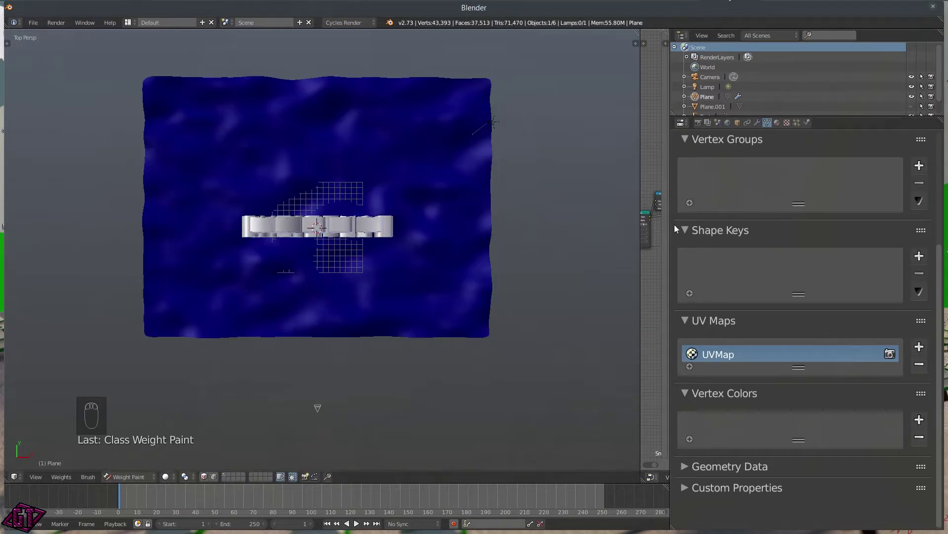
# - Add a vertex group named Snow.Flat to the snow ground
pyautogui.click(919, 166)
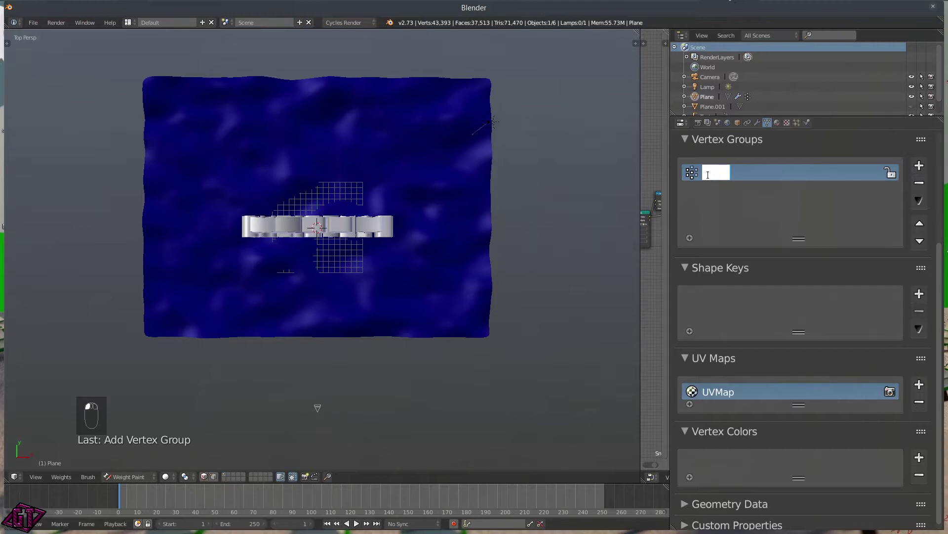
pyautogui.write('Snow.Flat')
pyautogui.press('Return')
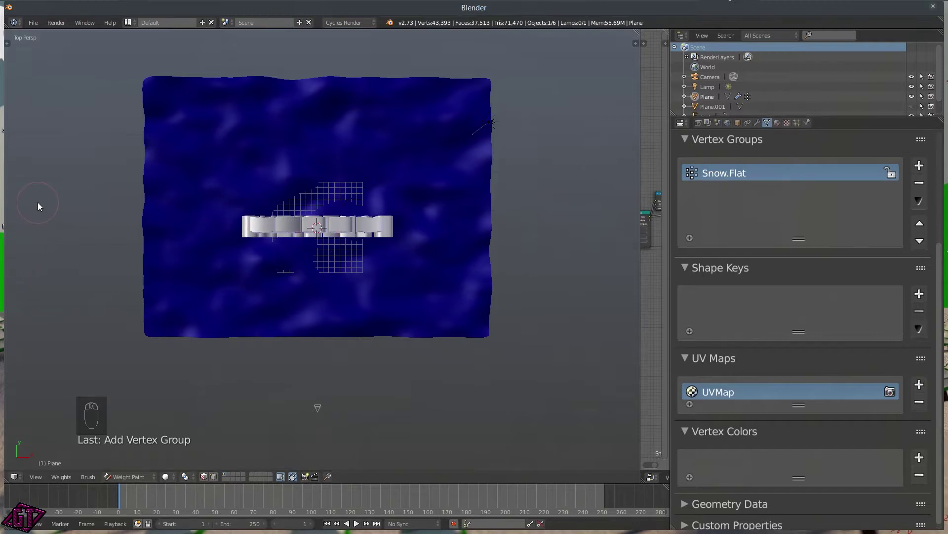
# - Lower the strength of the Draw weight brush
pyautogui.press('t')
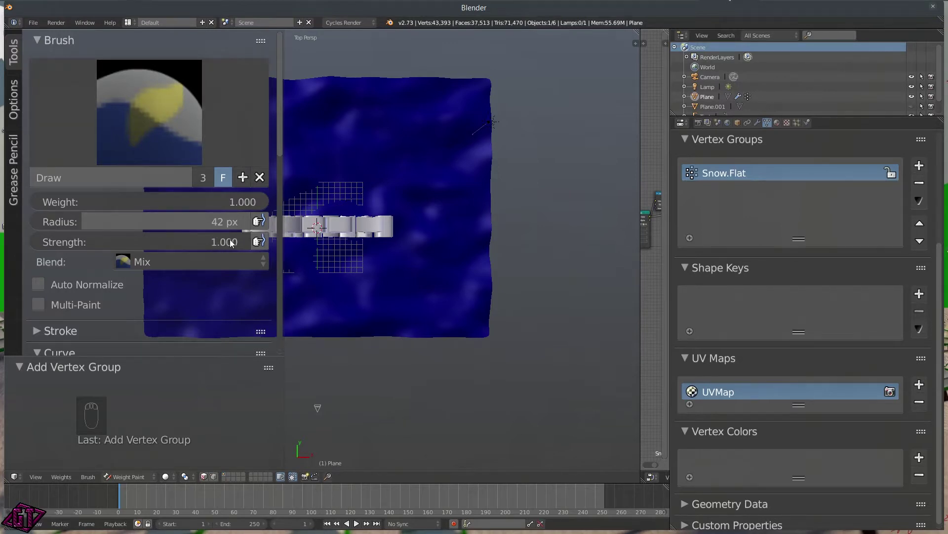
pyautogui.moveTo(229, 240); pyautogui.dragTo(186, 241)
pyautogui.moveTo(561, 51)
pyautogui.mouseDown()
pyautogui.moveTo(485, 69)
pyautogui.moveTo(399, 53)
pyautogui.mouseUp()
pyautogui.press('t')
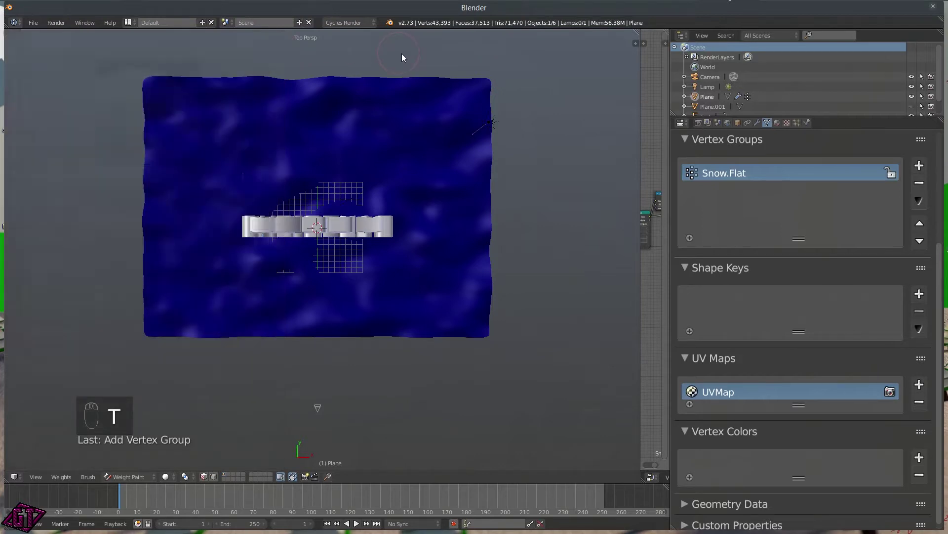
# - Paint weight into Snow.Flat along all four edges of the snow ground
pyautogui.moveTo(491, 81); pyautogui.dragTo(483, 174)
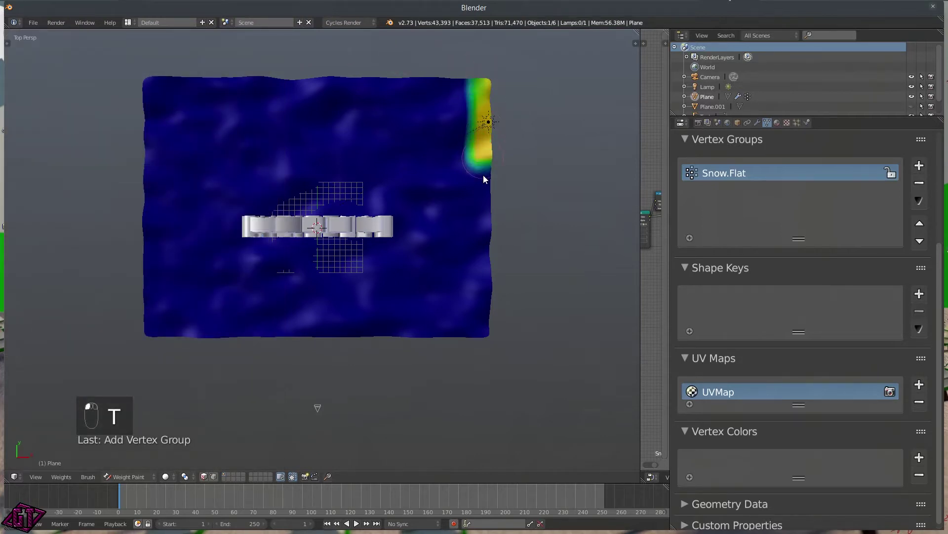
pyautogui.moveTo(486, 273)
pyautogui.mouseDown()
pyautogui.moveTo(489, 338)
pyautogui.moveTo(416, 344)
pyautogui.mouseUp()
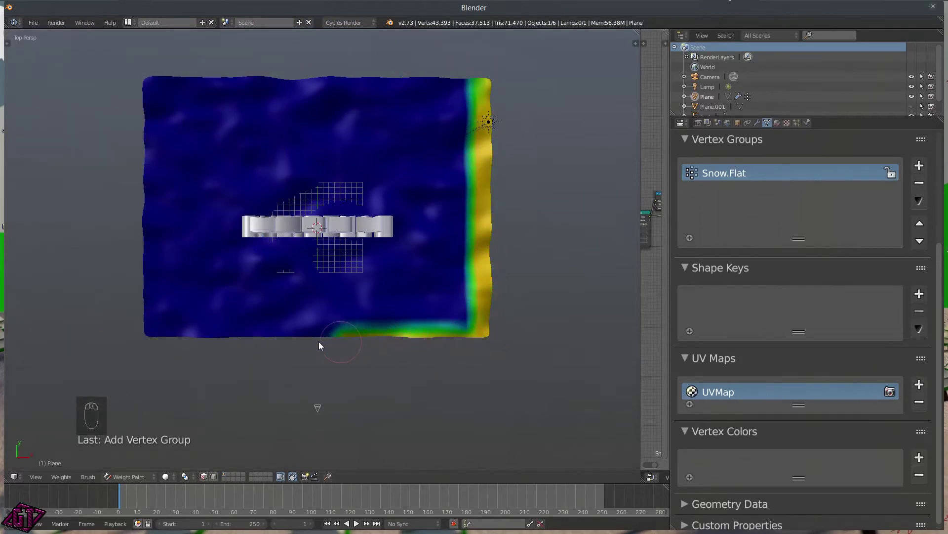
pyautogui.moveTo(148, 290)
pyautogui.mouseDown()
pyautogui.moveTo(146, 158)
pyautogui.moveTo(158, 69)
pyautogui.mouseUp()
pyautogui.moveTo(150, 171)
pyautogui.mouseDown()
pyautogui.moveTo(150, 313)
pyautogui.moveTo(144, 106)
pyautogui.moveTo(230, 82)
pyautogui.moveTo(494, 85)
pyautogui.moveTo(223, 87)
pyautogui.mouseUp()
pyautogui.moveTo(162, 114); pyautogui.dragTo(435, 102)
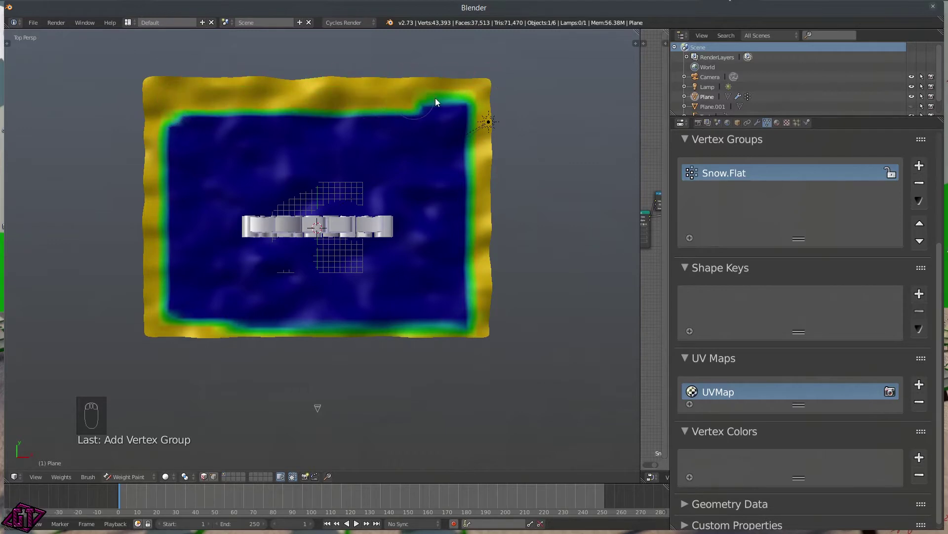
# - Extend the painted weight inward across the ground, leaving only a narrow strip beneath and around the text unpainted
pyautogui.moveTo(138, 119)
pyautogui.mouseDown()
pyautogui.moveTo(488, 105)
pyautogui.moveTo(291, 107)
pyautogui.moveTo(422, 117)
pyautogui.moveTo(311, 139)
pyautogui.moveTo(234, 137)
pyautogui.mouseUp()
pyautogui.moveTo(166, 151)
pyautogui.mouseDown()
pyautogui.moveTo(174, 258)
pyautogui.moveTo(159, 247)
pyautogui.moveTo(184, 310)
pyautogui.moveTo(180, 302)
pyautogui.moveTo(185, 311)
pyautogui.moveTo(214, 305)
pyautogui.mouseUp()
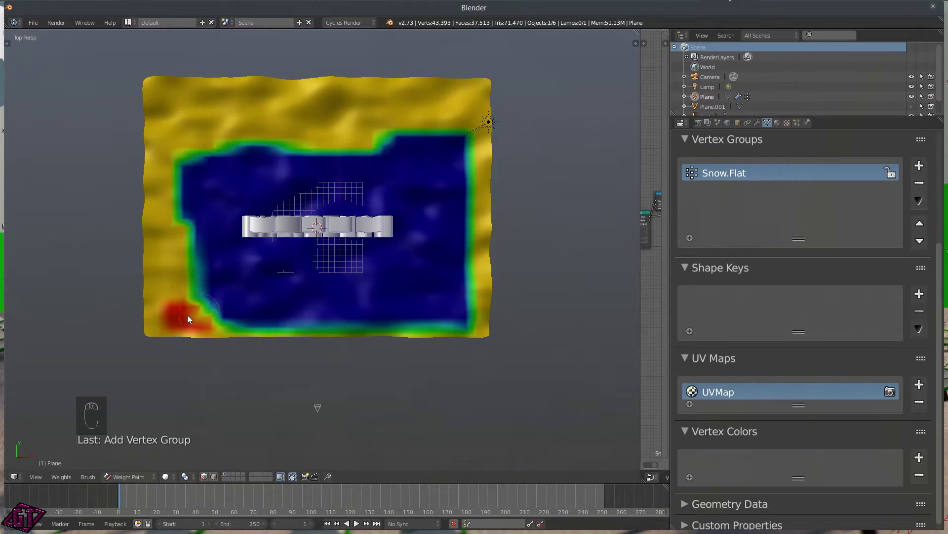
pyautogui.hotkey('ctrl', 'z')
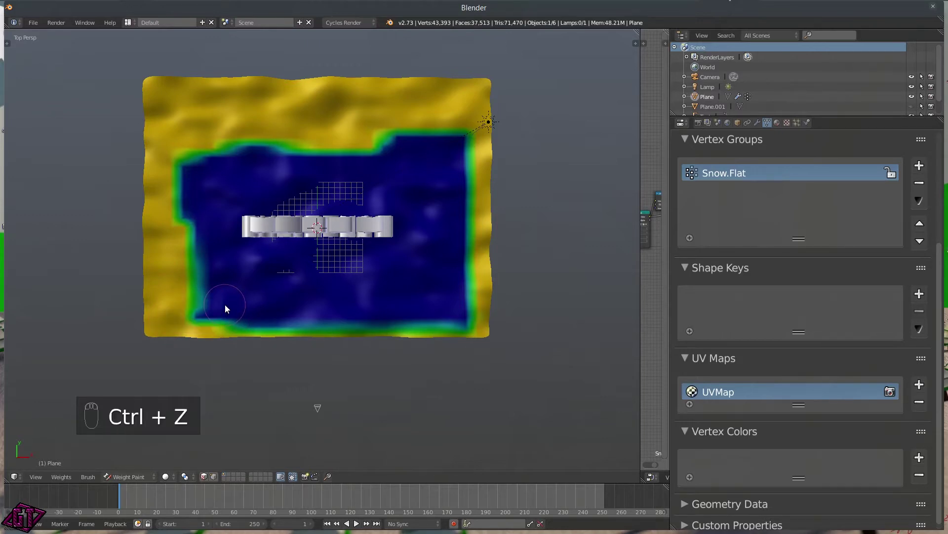
pyautogui.moveTo(200, 308); pyautogui.dragTo(208, 314)
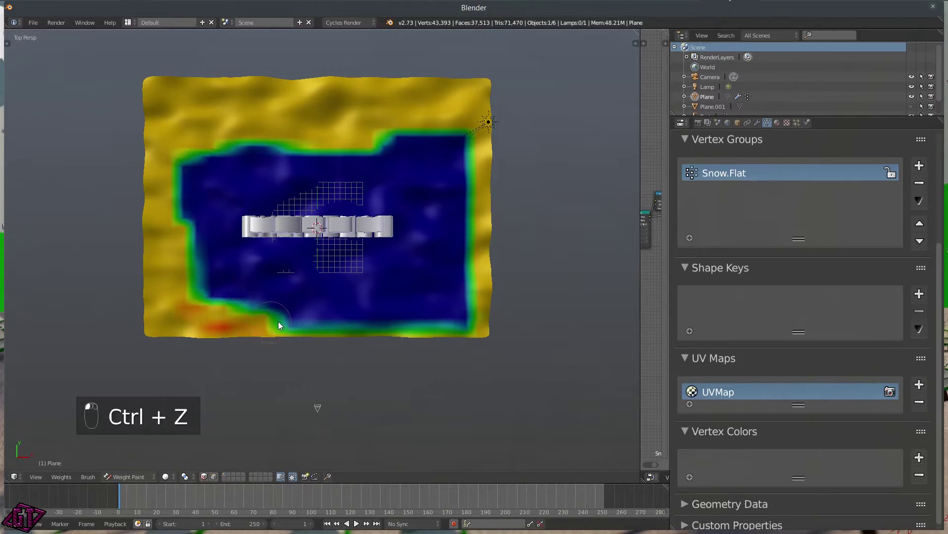
pyautogui.moveTo(360, 319); pyautogui.dragTo(456, 316)
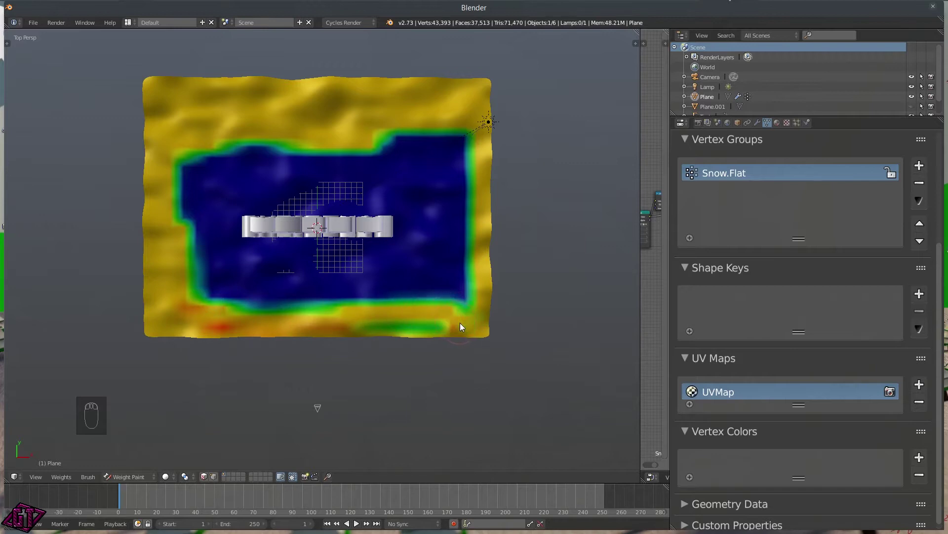
pyautogui.moveTo(373, 319); pyautogui.dragTo(463, 287)
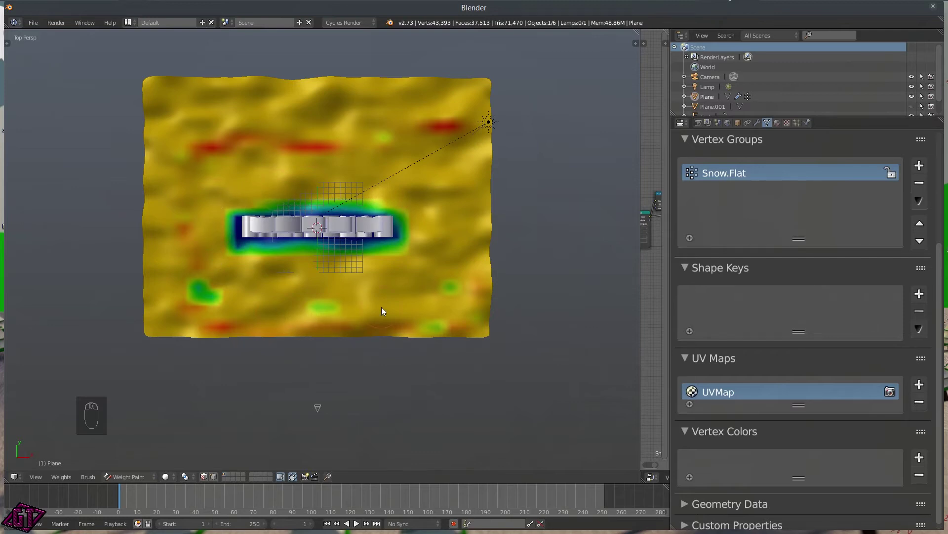
# - Return to Object Mode and assign the Snow.Flat vertex group to the ground's Displace modifier
pyautogui.press('Tab')
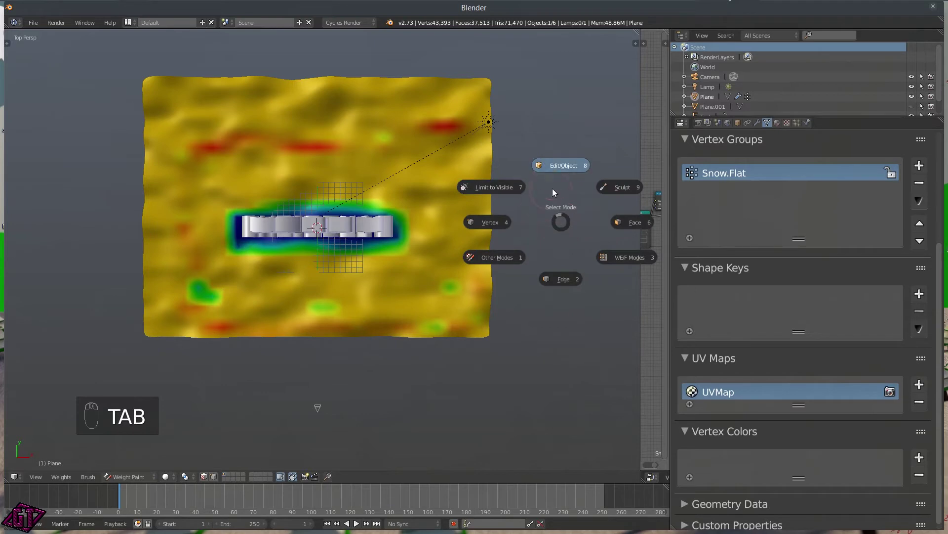
pyautogui.click(559, 165)
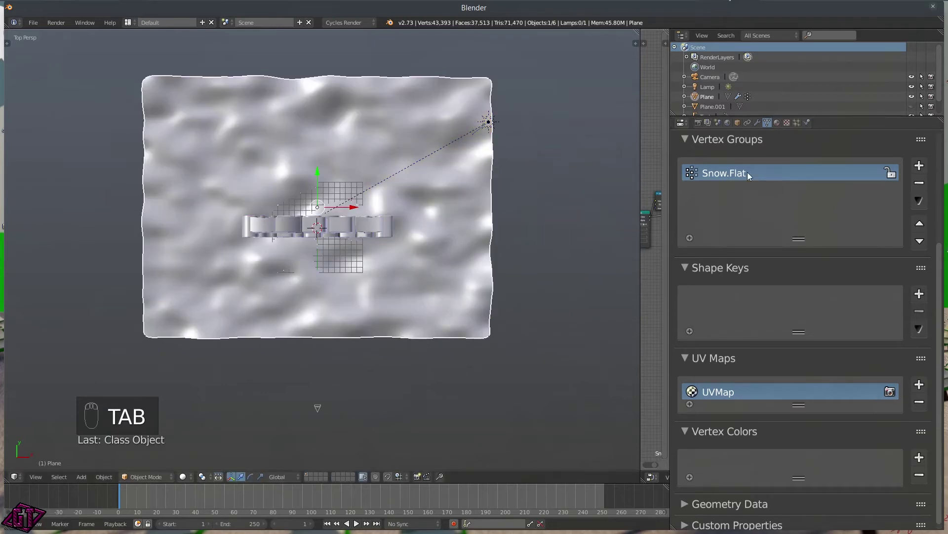
pyautogui.click(758, 122)
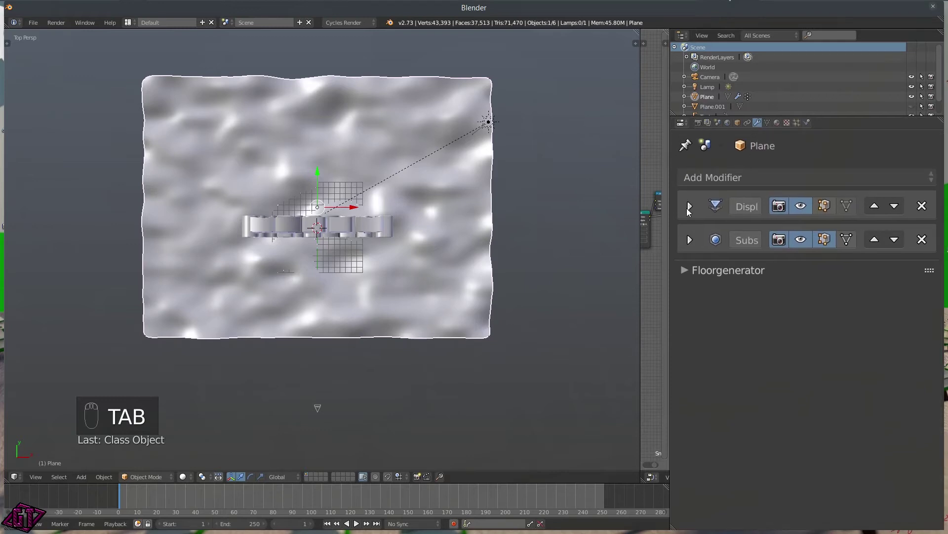
pyautogui.click(691, 206)
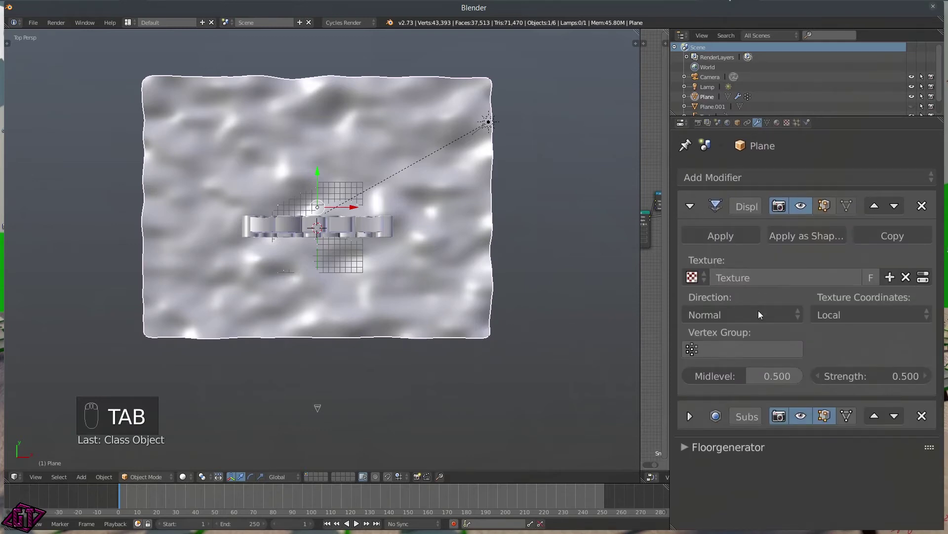
pyautogui.click(718, 351)
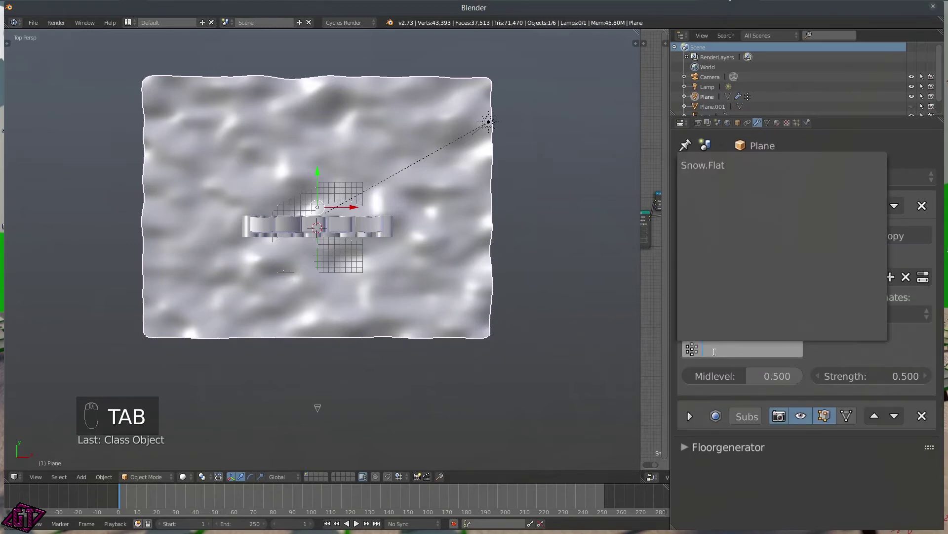
pyautogui.click(708, 165)
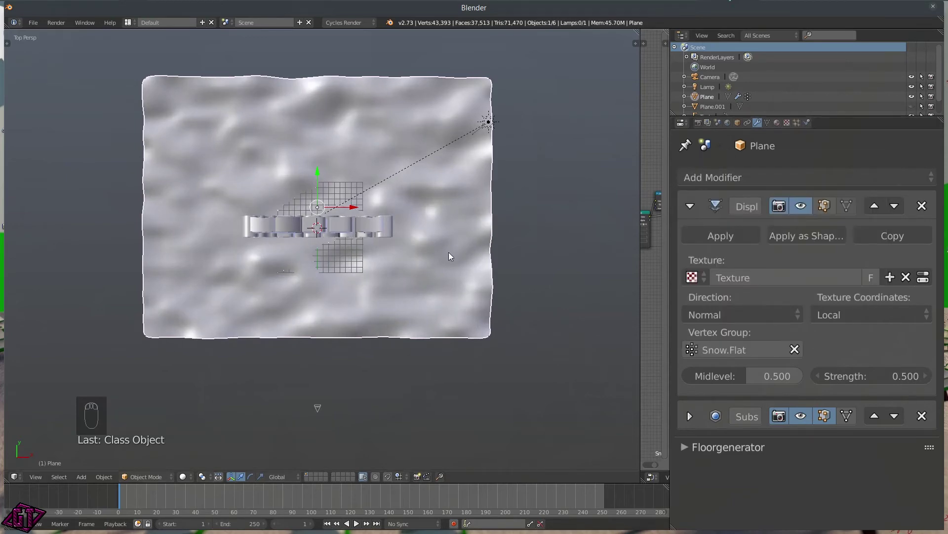
# - Look through the camera at the ground around the text and set the Displace modifier's strength to 0.800
pyautogui.scroll(5, 328, 273)
pyautogui.moveTo(409, 254); pyautogui.dragTo(383, 160, button='middle')
pyautogui.scroll(-4, 387, 336)
pyautogui.moveTo(495, 410); pyautogui.dragTo(230, 425, button='middle')
pyautogui.moveTo(266, 398); pyautogui.dragTo(445, 376, button='middle')
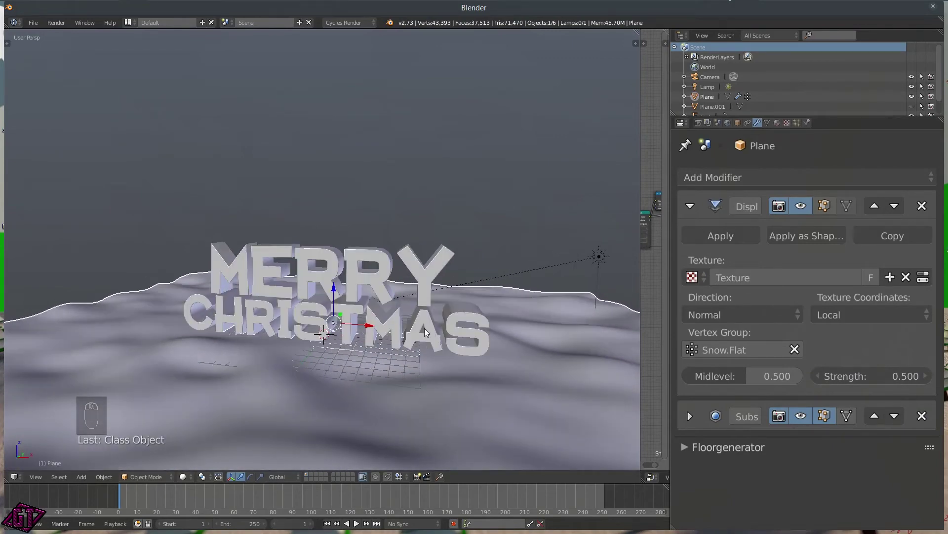
pyautogui.press('q')
pyautogui.click(346, 336)
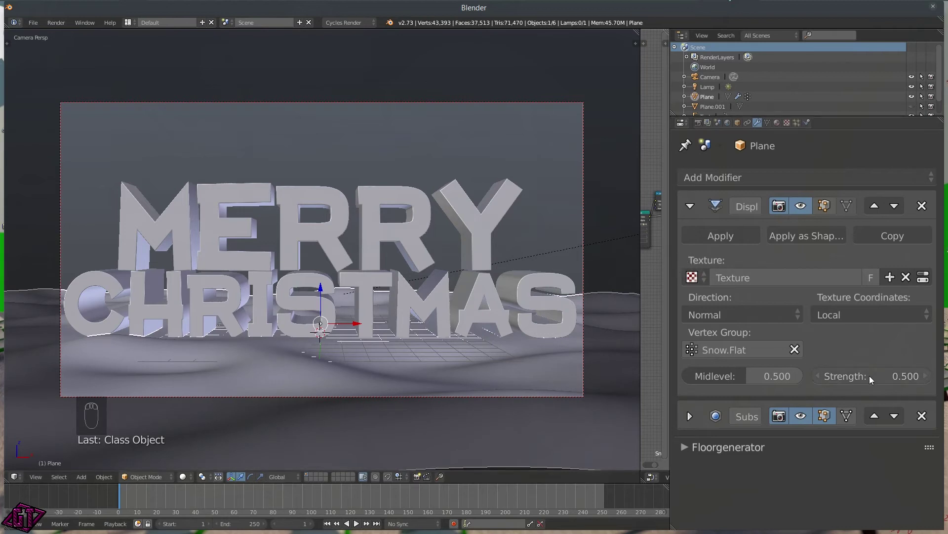
pyautogui.click(927, 379)
pyautogui.click(927, 379)
pyautogui.click(927, 379)
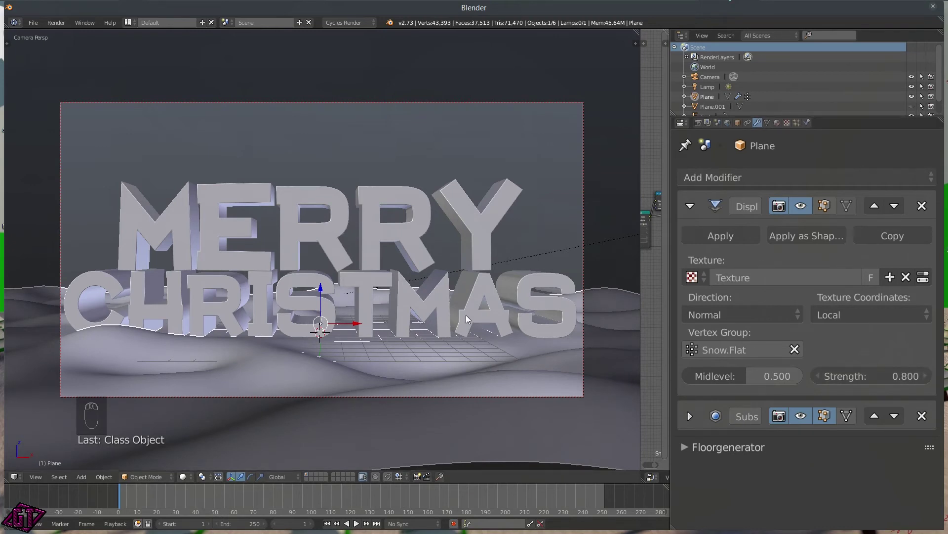
# - Preview the adjusted snow ground in rendered shading through the camera, then return to solid shading
pyautogui.press('z')
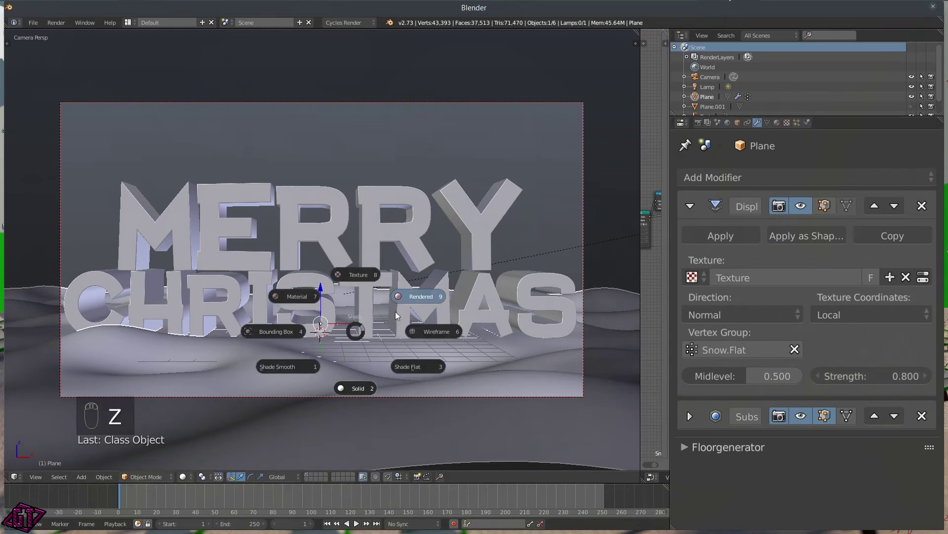
pyautogui.click(420, 295)
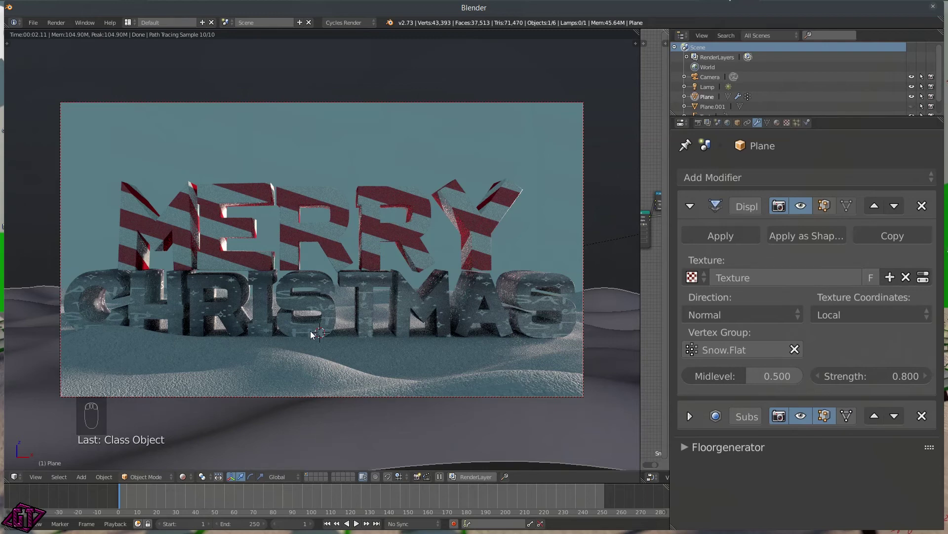
pyautogui.press('z')
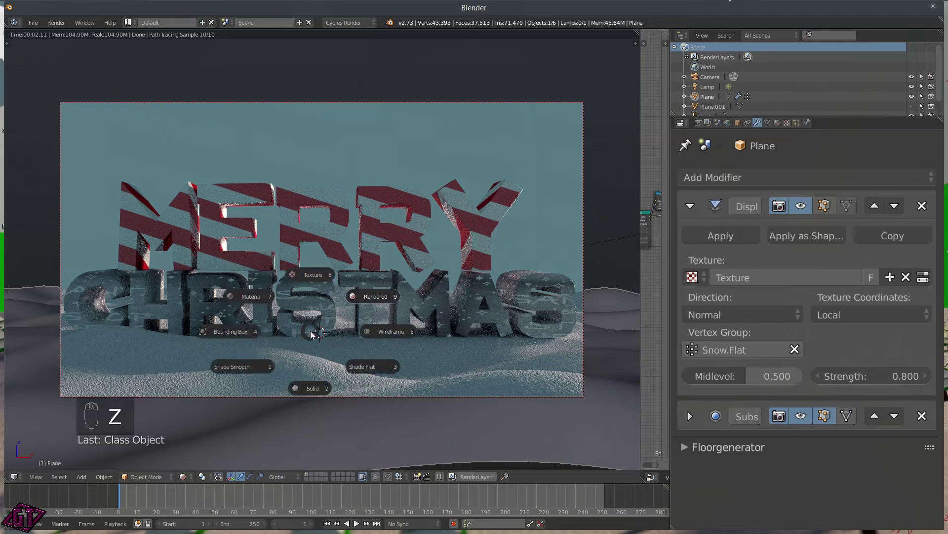
pyautogui.click(314, 388)
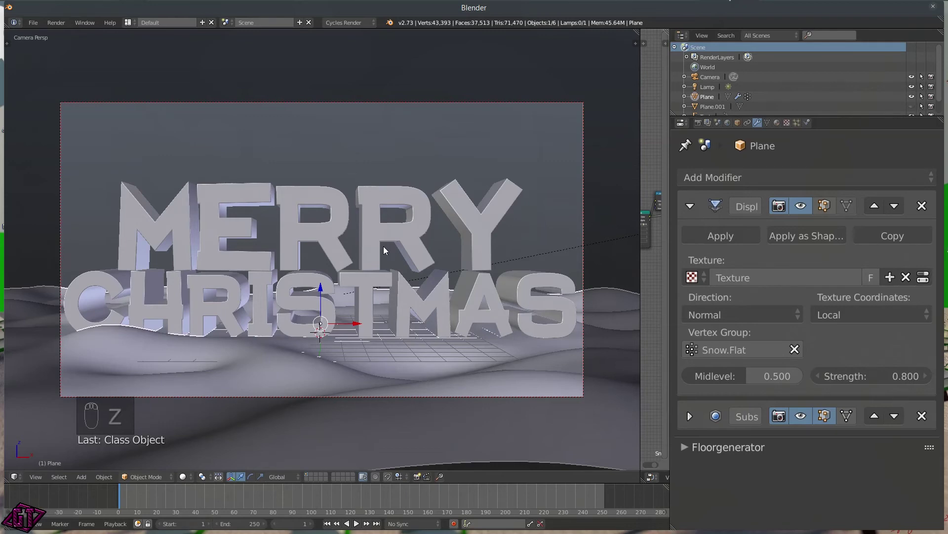
# - Leave the camera view and view the snow ground and text from the side at an angle
pyautogui.press('q')
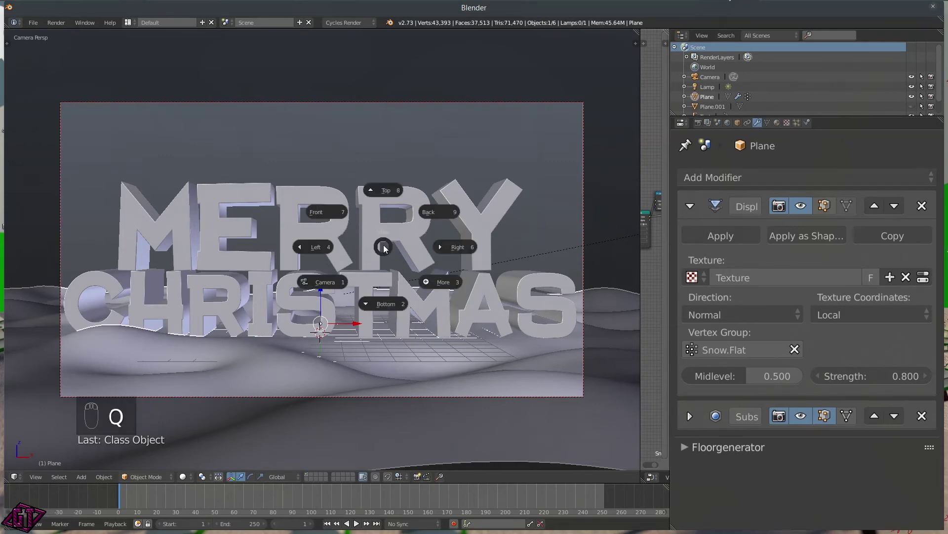
pyautogui.click(434, 190)
pyautogui.moveTo(455, 250); pyautogui.dragTo(459, 168, button='middle')
pyautogui.scroll(-3, 447, 253)
pyautogui.moveTo(446, 253); pyautogui.dragTo(461, 283, button='middle')
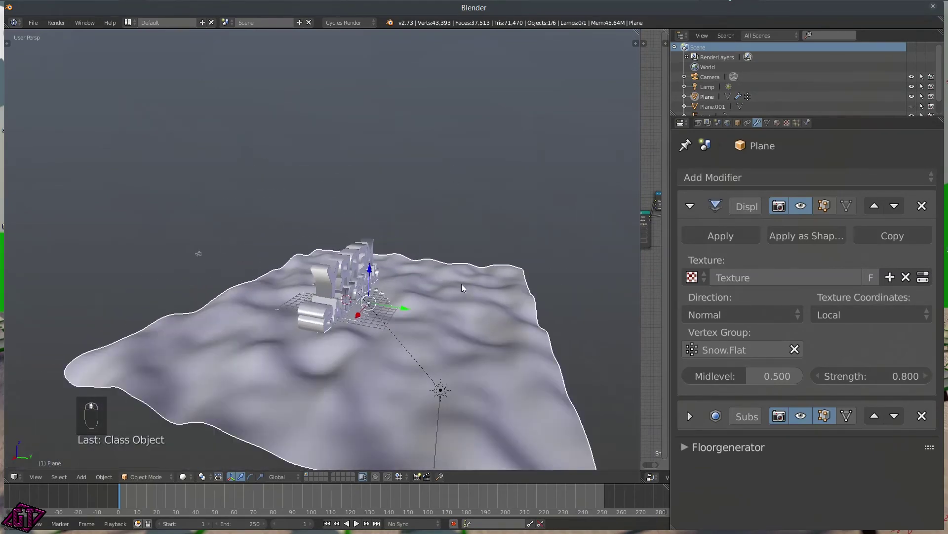